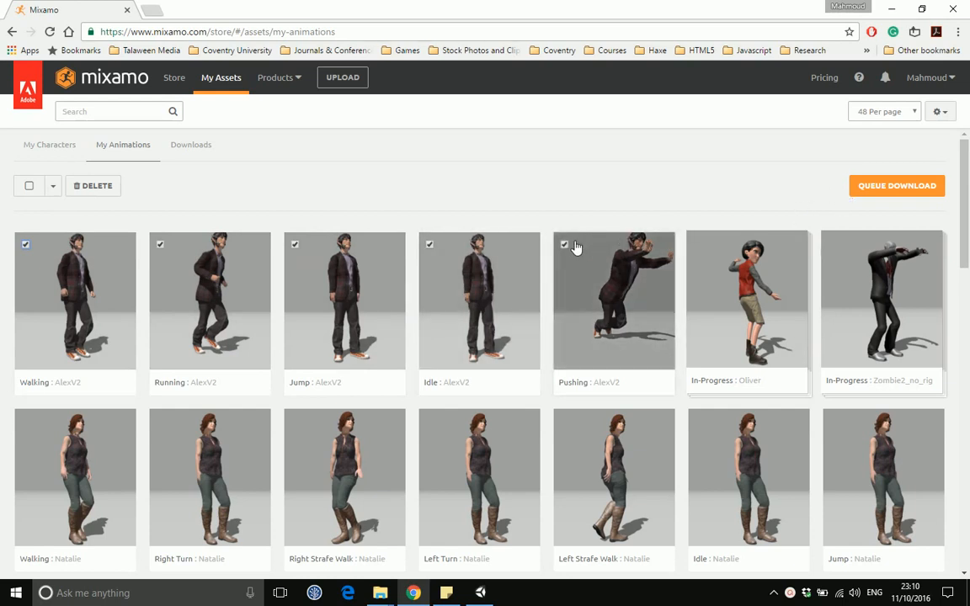
# Switch to the AlexV2 folder in File Explorer and compare AlexV2.fbx with the AlexV2@ animation FBX files.
pyautogui.click(380, 598)
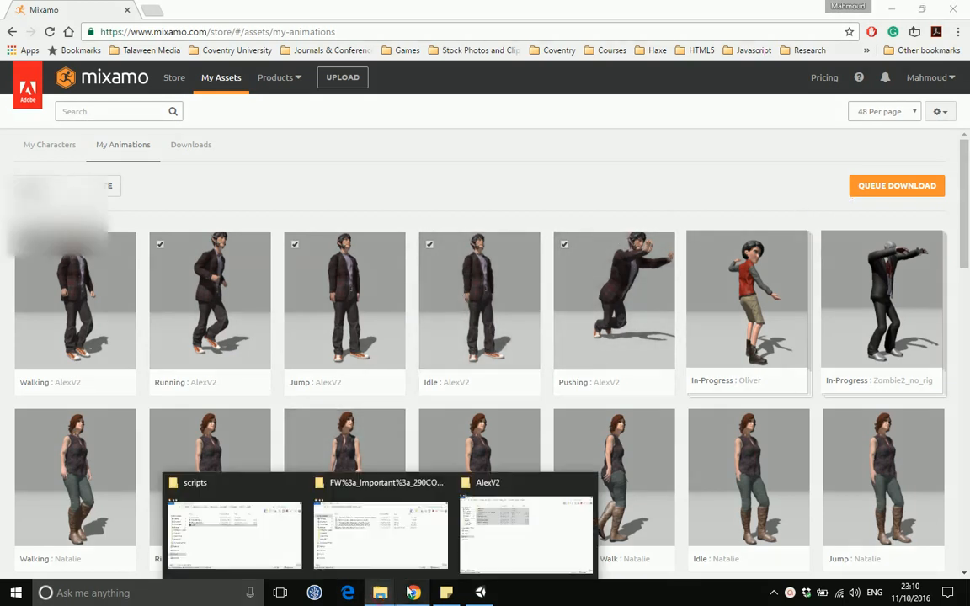
pyautogui.click(492, 548)
pyautogui.click(169, 293)
pyautogui.moveTo(167, 302); pyautogui.dragTo(139, 97)
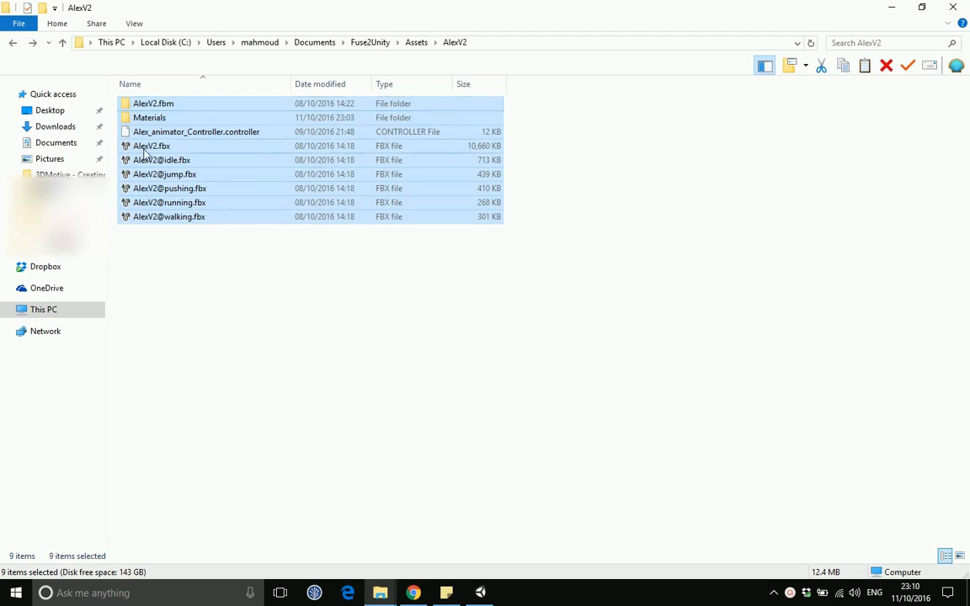
pyautogui.click(143, 146)
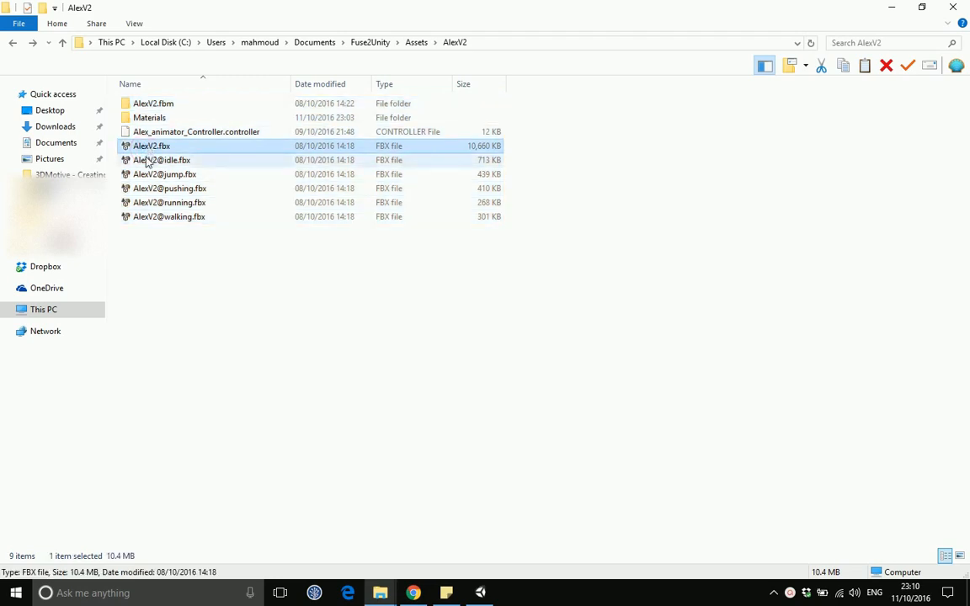
pyautogui.moveTo(168, 240); pyautogui.dragTo(161, 155)
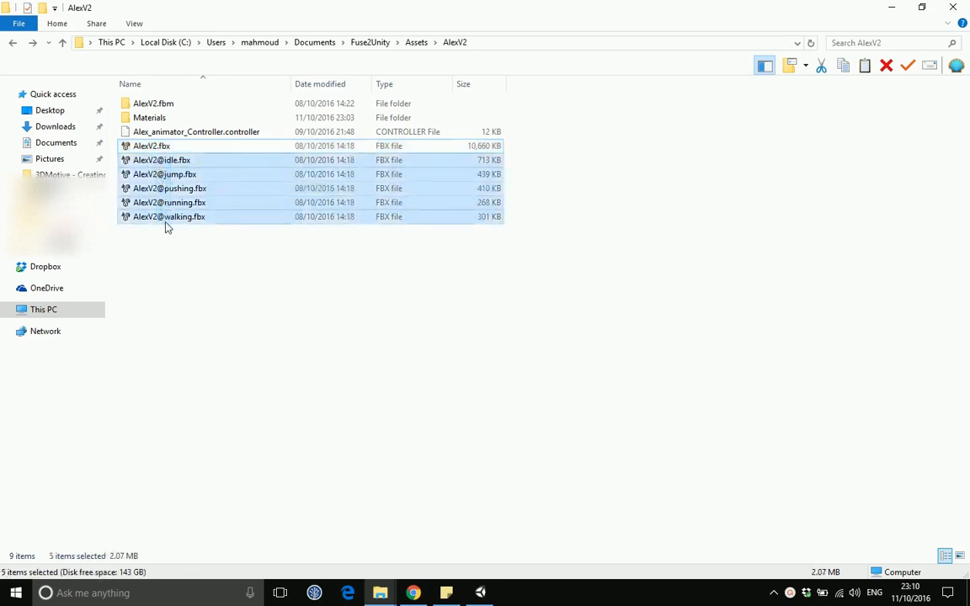
pyautogui.click(176, 161)
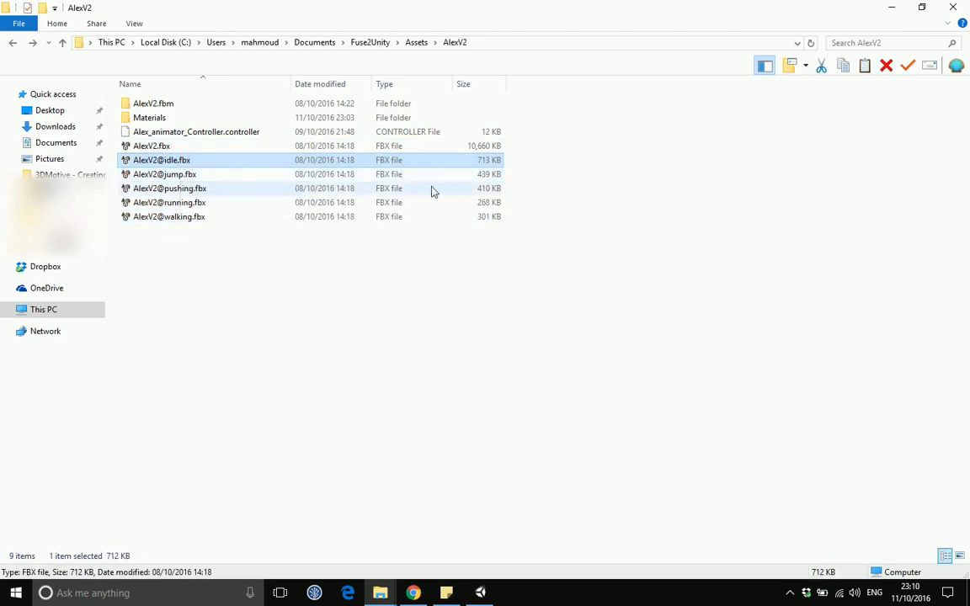
pyautogui.click(478, 149)
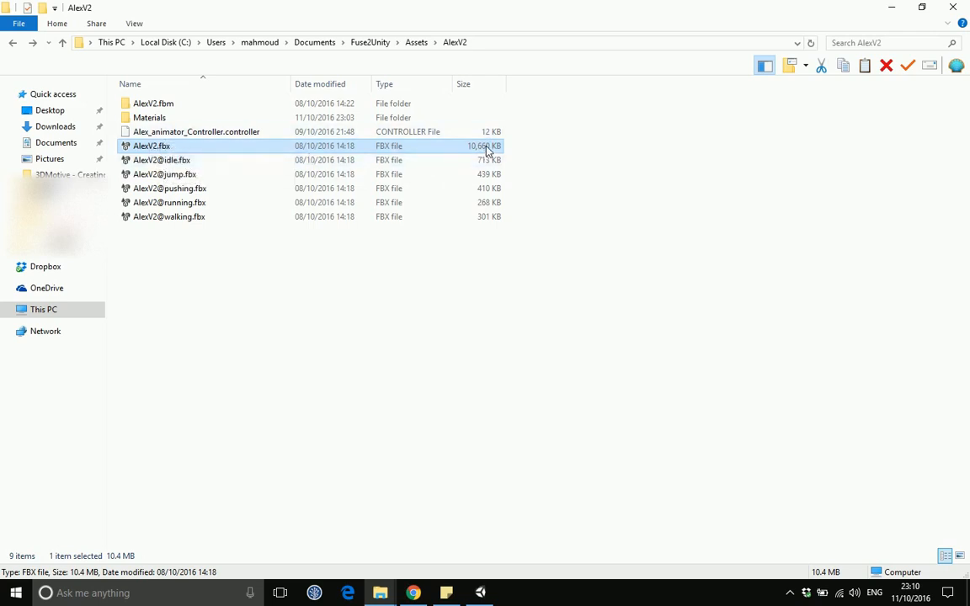
# Examine the individual idle, jump, pushing and walking animation files, then the folder's full set of files.
pyautogui.click(163, 160)
pyautogui.click(165, 174)
pyautogui.click(166, 216)
pyautogui.click(162, 190)
pyautogui.click(158, 175)
pyautogui.click(156, 163)
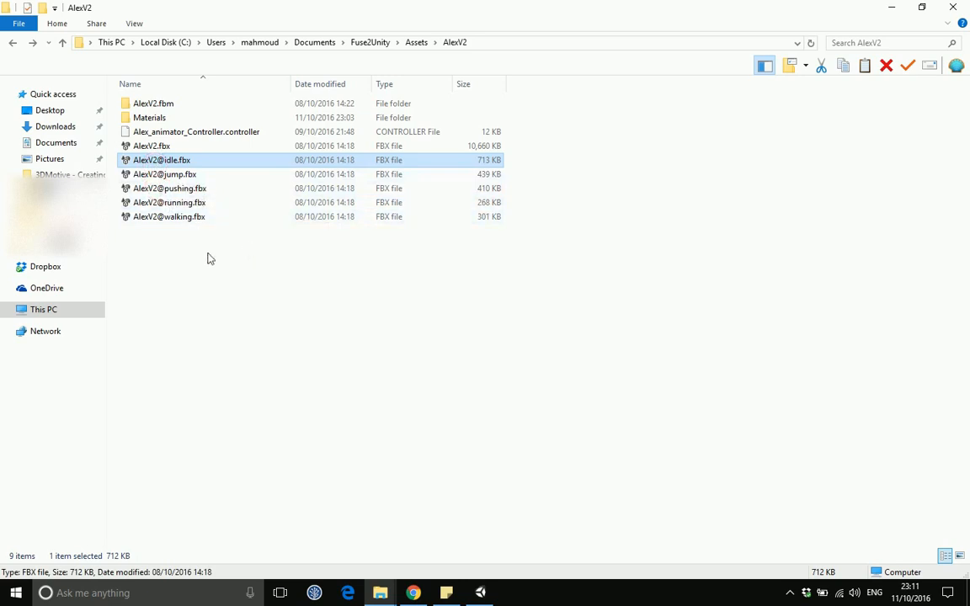
pyautogui.moveTo(159, 253); pyautogui.dragTo(128, 93)
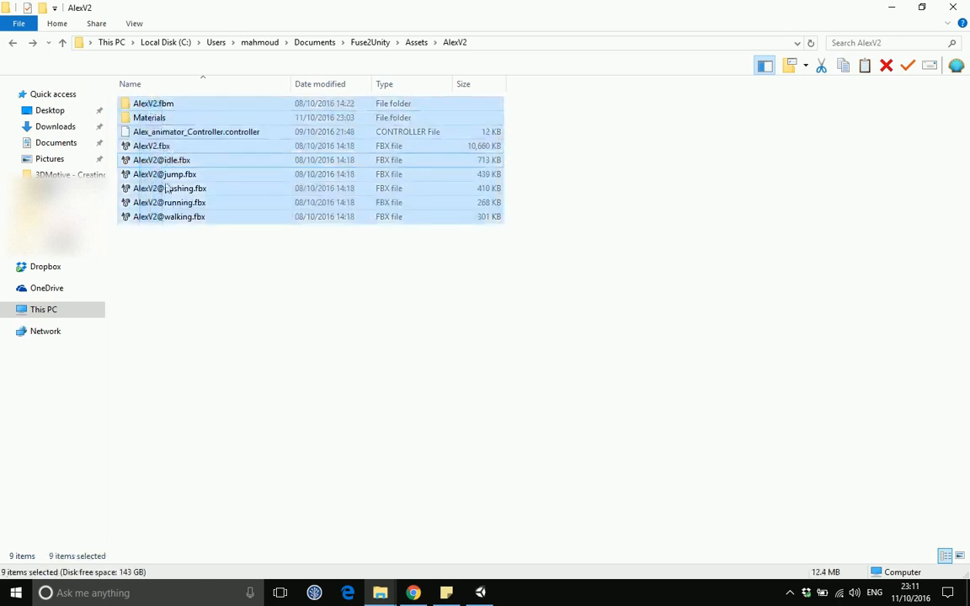
# Switch to Unity and open the AlexV2 folder from the project's Assets root.
pyautogui.hotkey('alt', 'Tab')
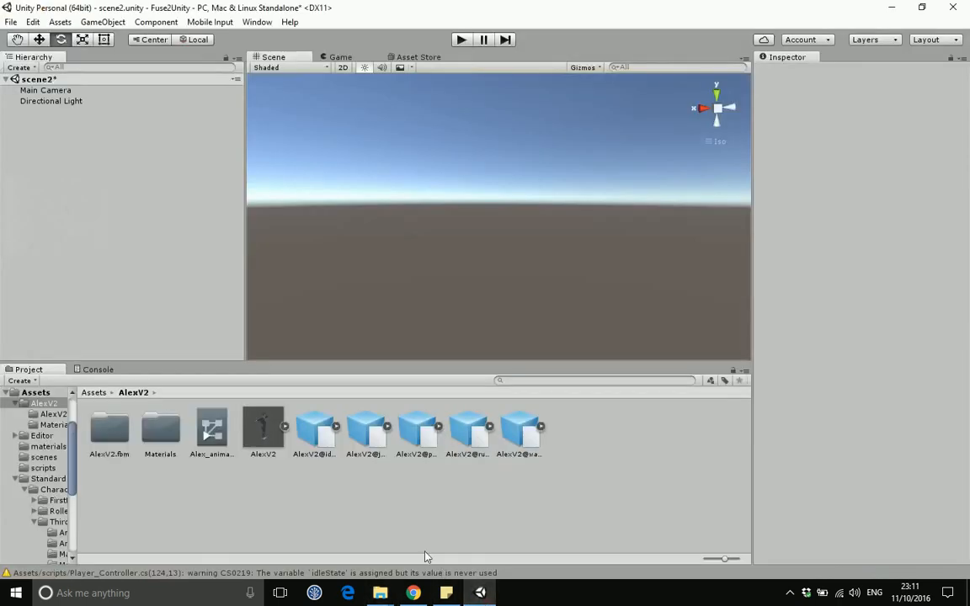
pyautogui.click(94, 393)
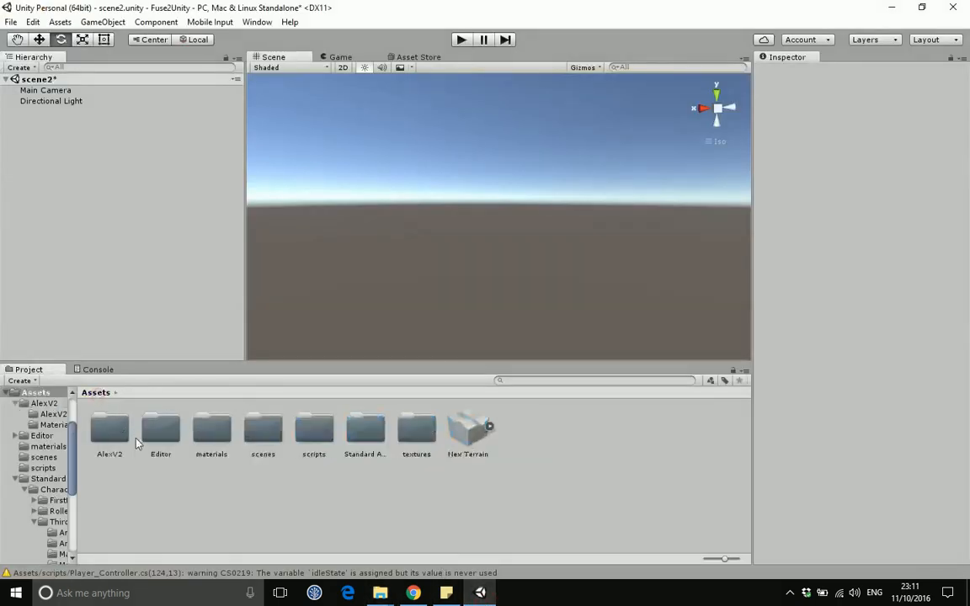
pyautogui.doubleClick(109, 431)
pyautogui.click(103, 501)
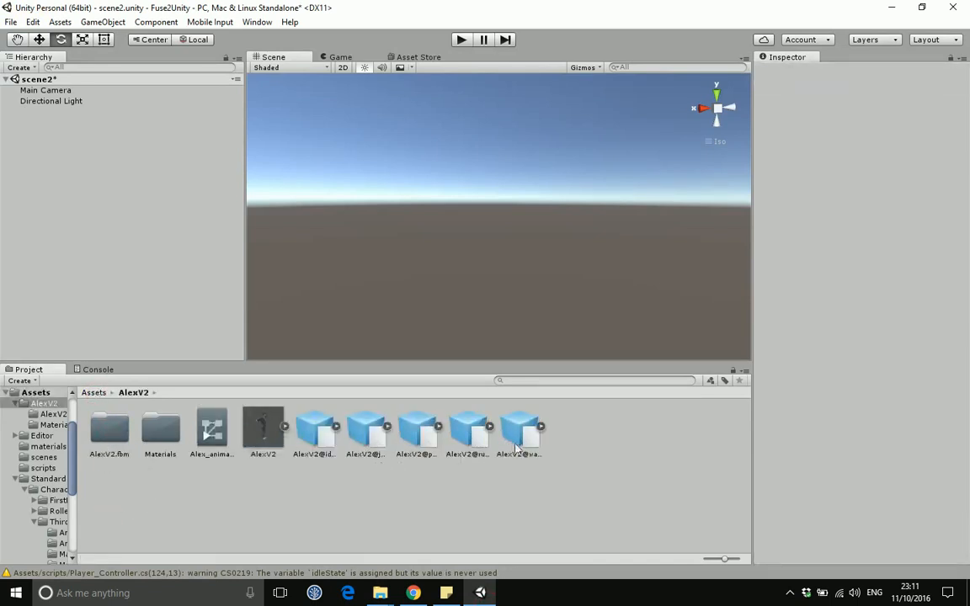
# Place the AlexV2 model in the scene and inspect its face and clothing up close.
pyautogui.click(265, 434)
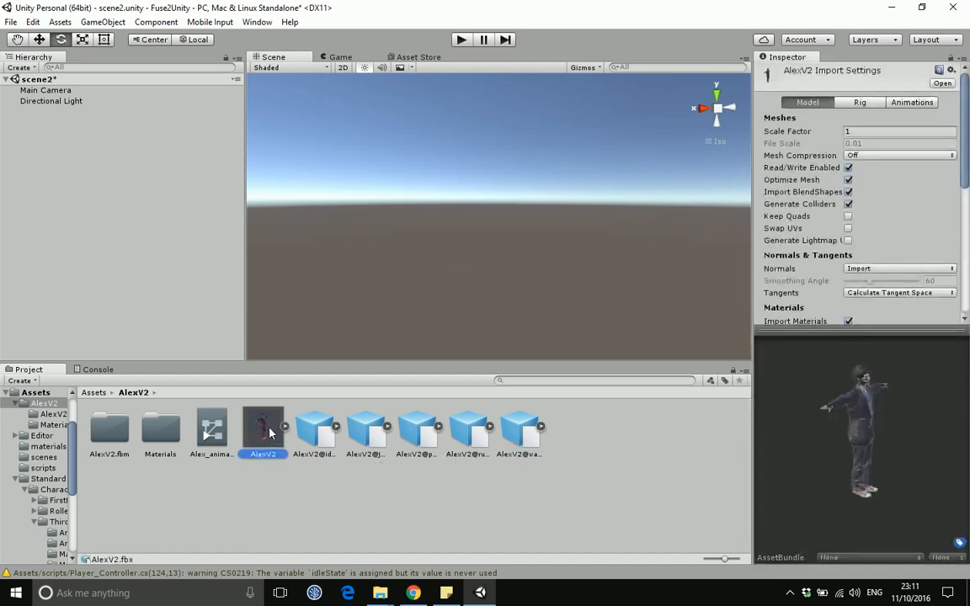
pyautogui.moveTo(262, 436); pyautogui.dragTo(421, 335)
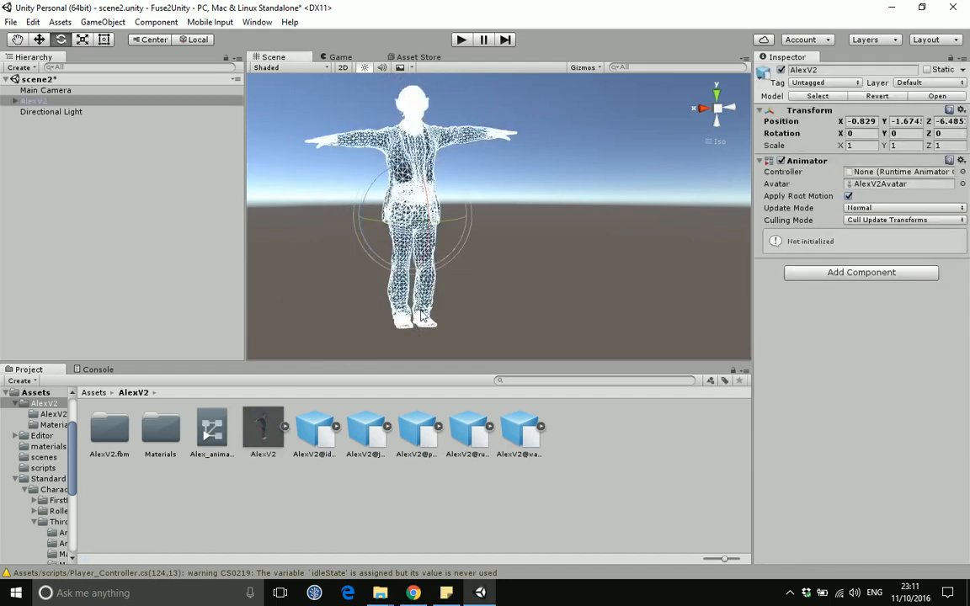
pyautogui.click(555, 186)
pyautogui.scroll(5, 493, 251)
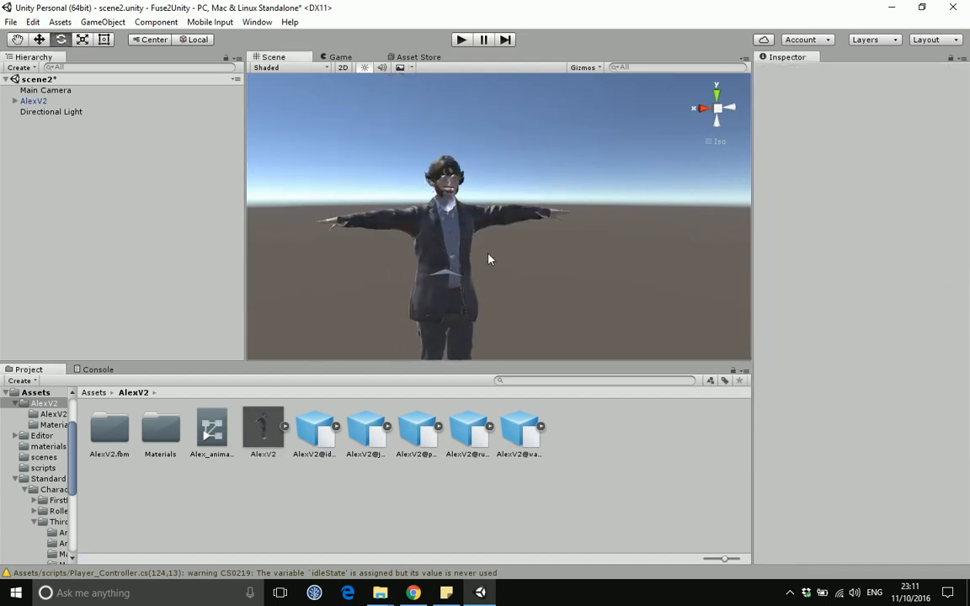
pyautogui.scroll(2, 489, 257)
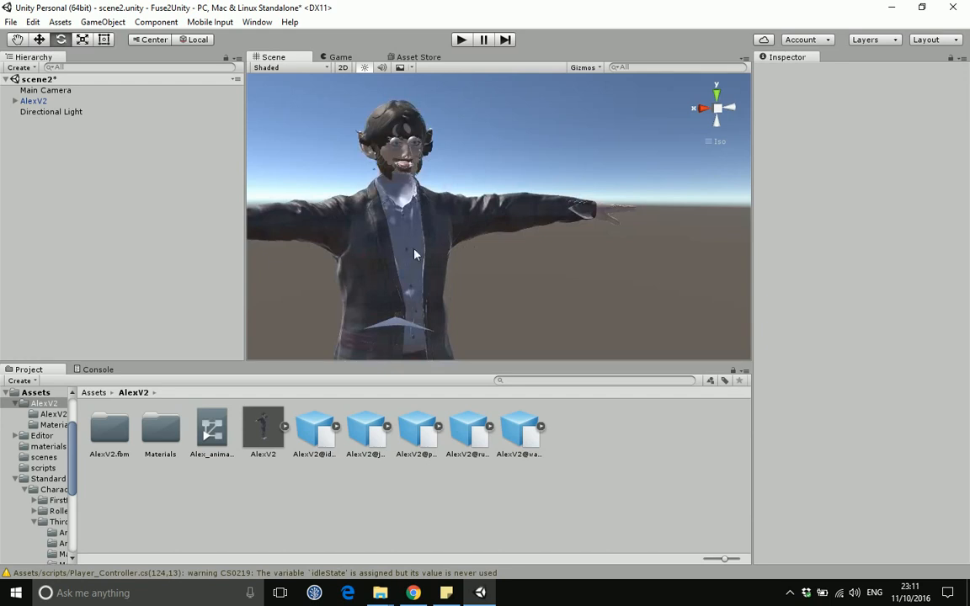
# Set the rendering mode of the AlexV2_Packed0_Diffuse material to Opaque and return to the AlexV2 asset folder.
pyautogui.doubleClick(155, 431)
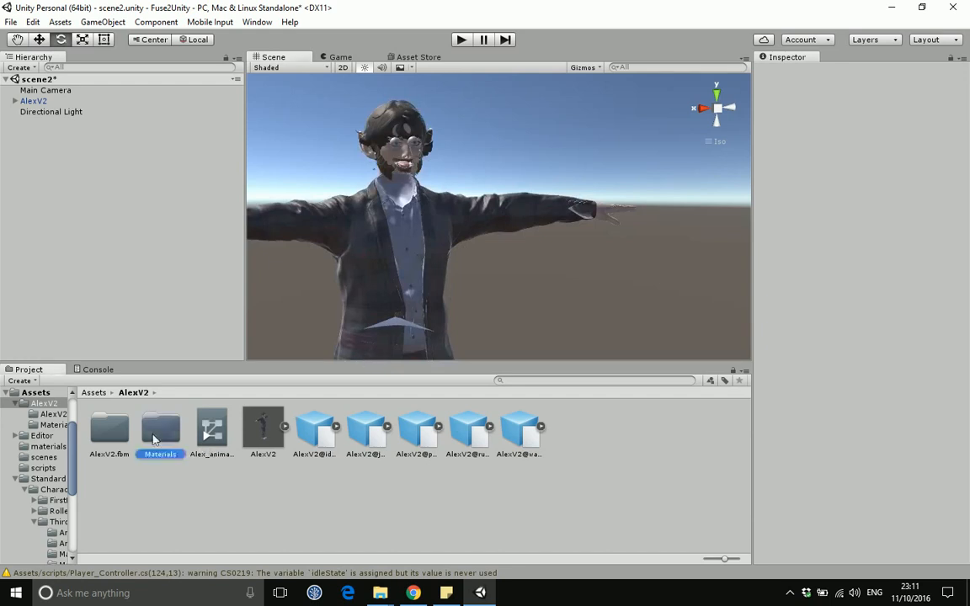
pyautogui.click(110, 429)
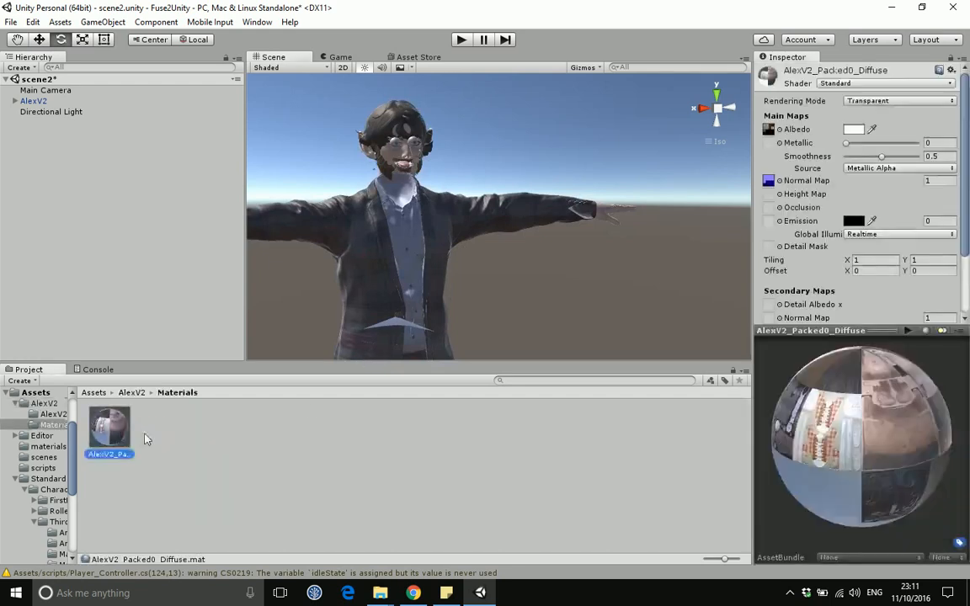
pyautogui.click(876, 100)
pyautogui.click(872, 112)
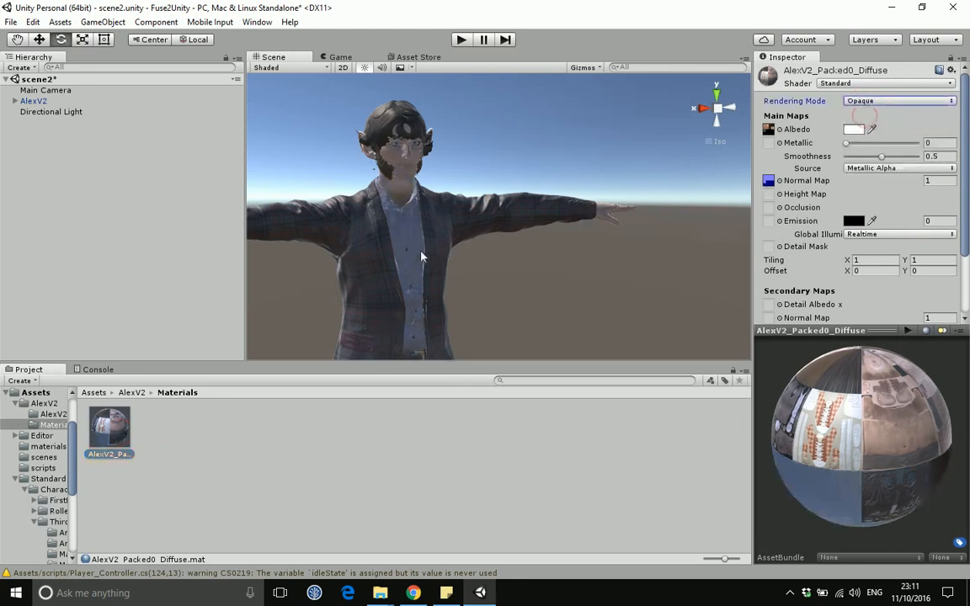
pyautogui.click(128, 393)
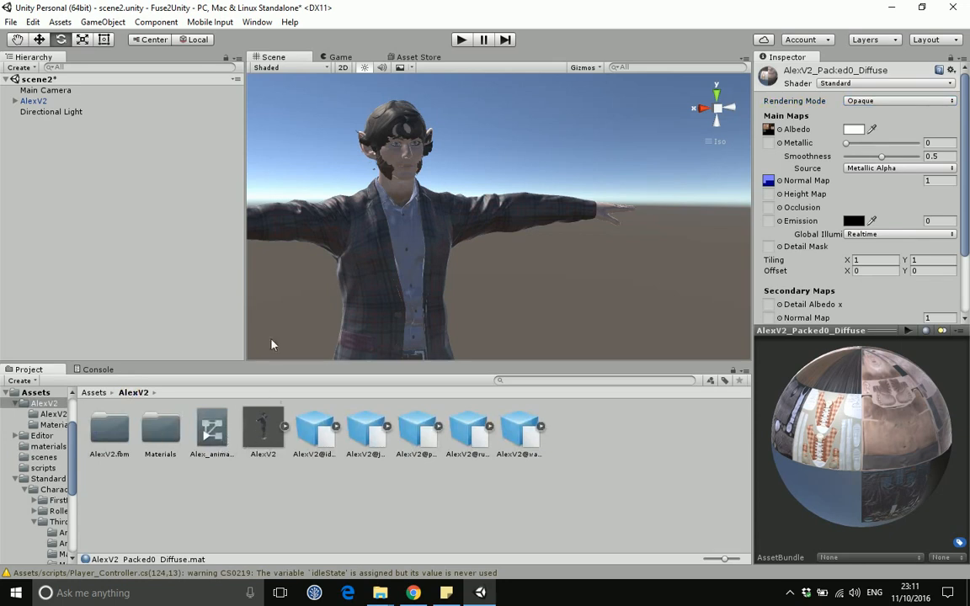
# Delete the AlexV2 character from the scene.
pyautogui.click(32, 100)
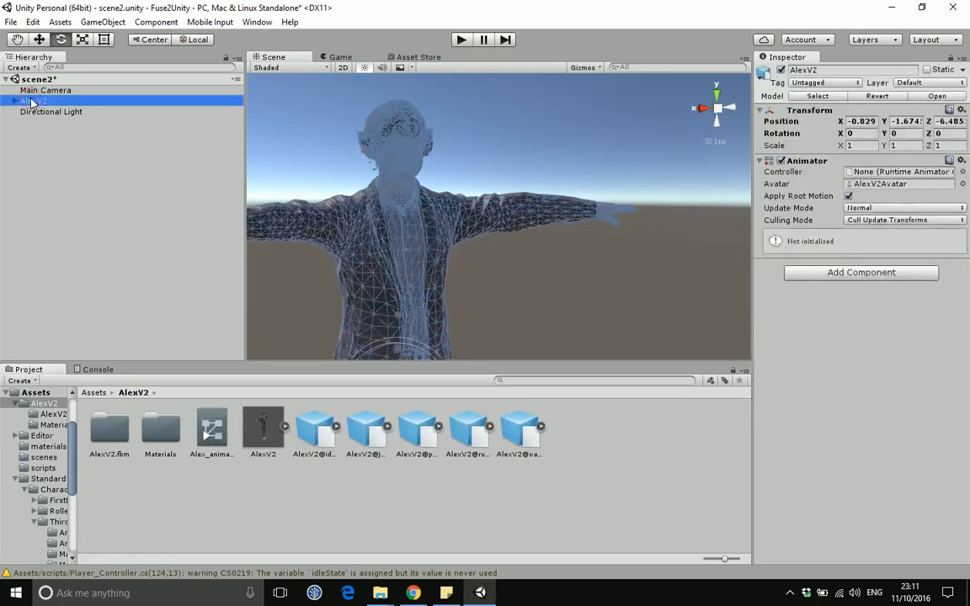
pyautogui.press('Delete')
# Review the AlexV2 asset's model import settings and choose Humanoid as its rig animation type.
pyautogui.click(266, 417)
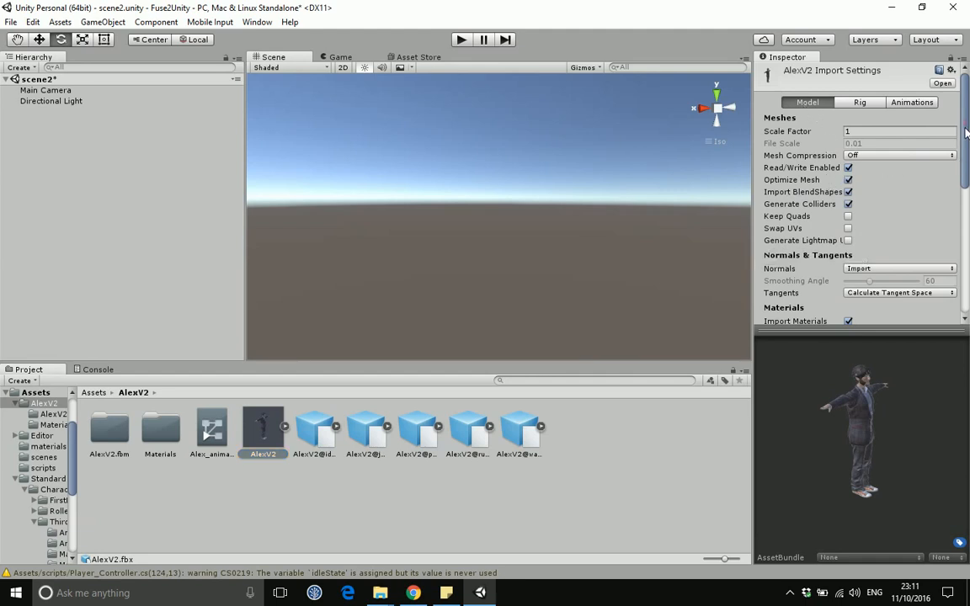
pyautogui.scroll(-3, 967, 131)
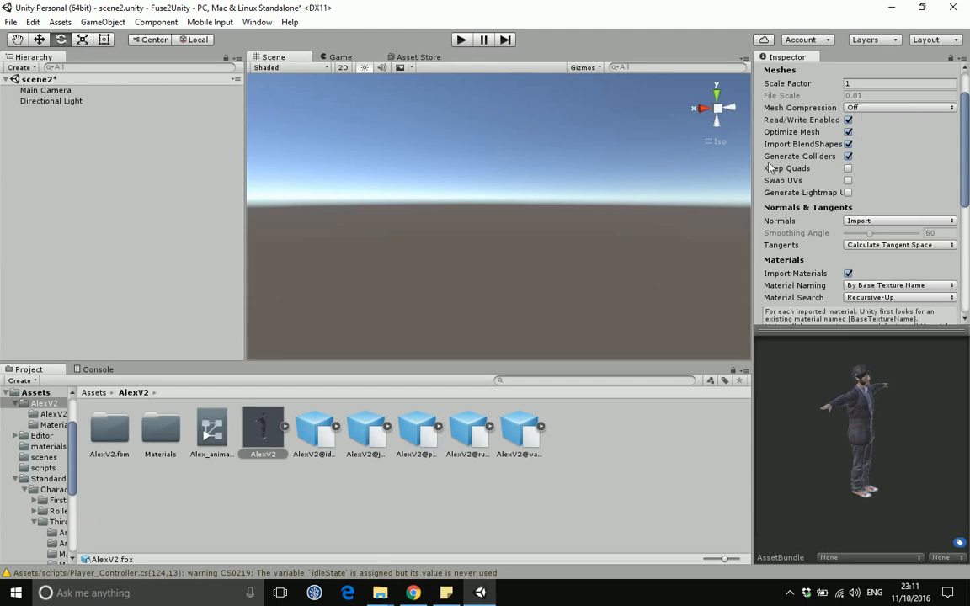
pyautogui.moveTo(965, 172)
pyautogui.mouseDown()
pyautogui.moveTo(965, 272)
pyautogui.moveTo(963, 191)
pyautogui.mouseUp()
pyautogui.scroll(3, 849, 186)
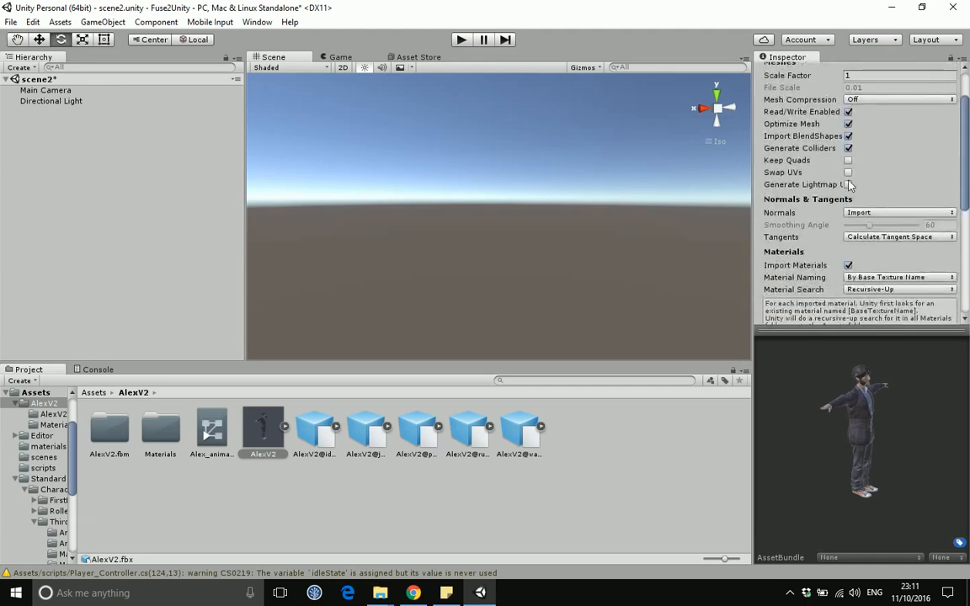
pyautogui.scroll(2, 870, 133)
pyautogui.click(856, 102)
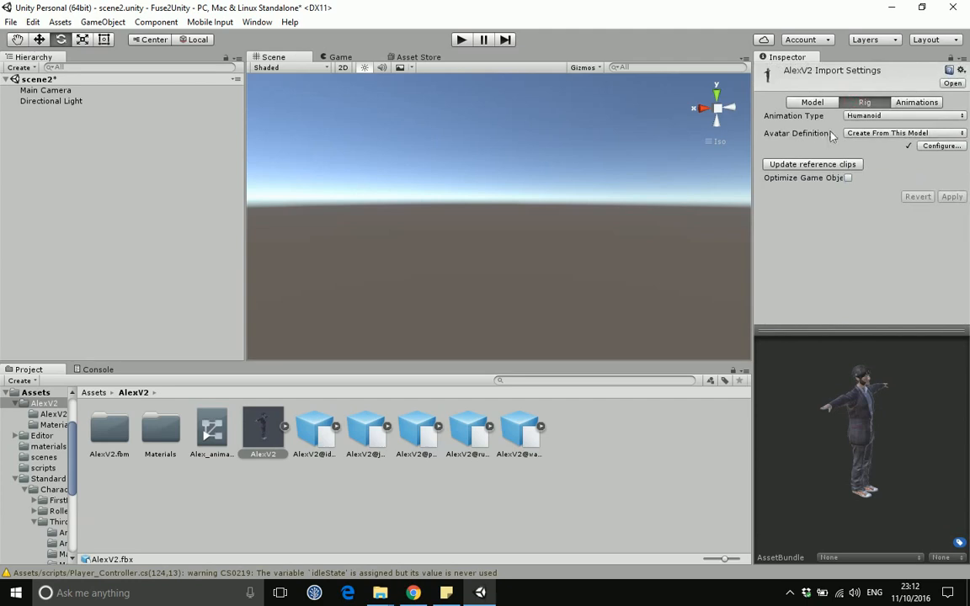
pyautogui.click(861, 116)
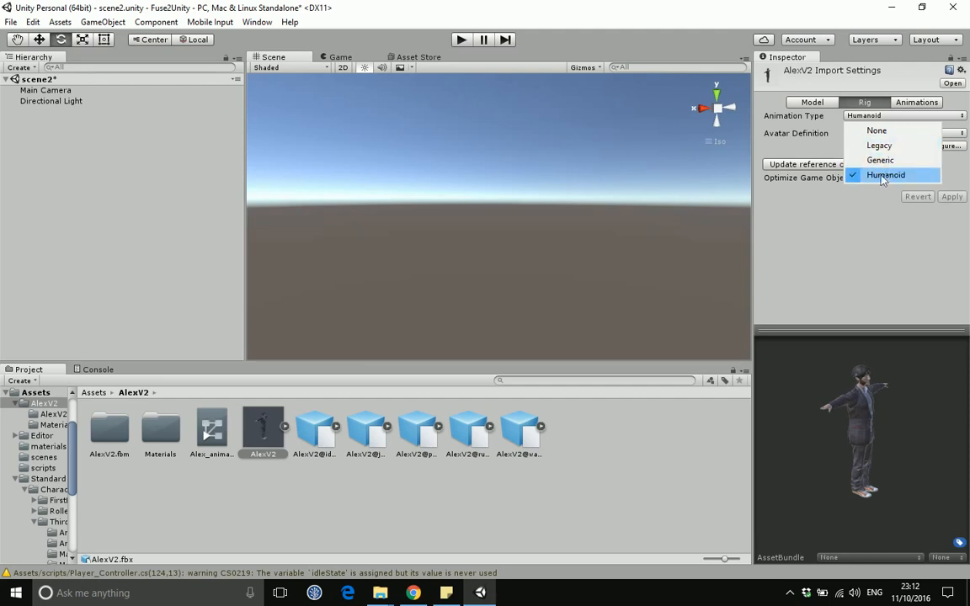
pyautogui.click(885, 175)
pyautogui.click(867, 219)
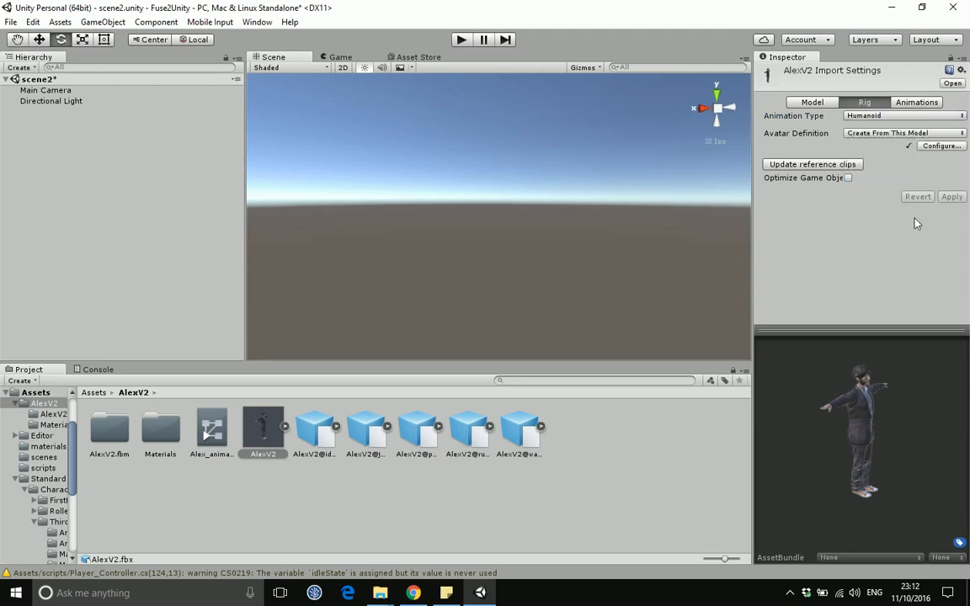
# Open the avatar configuration for the AlexV2 rig, saving the changes to scene2.
pyautogui.click(941, 147)
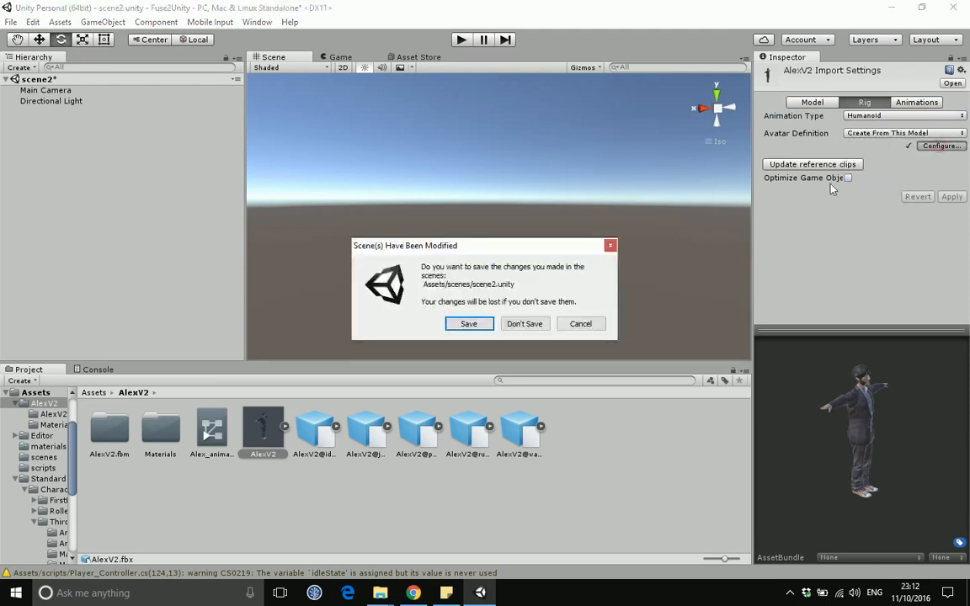
pyautogui.click(468, 325)
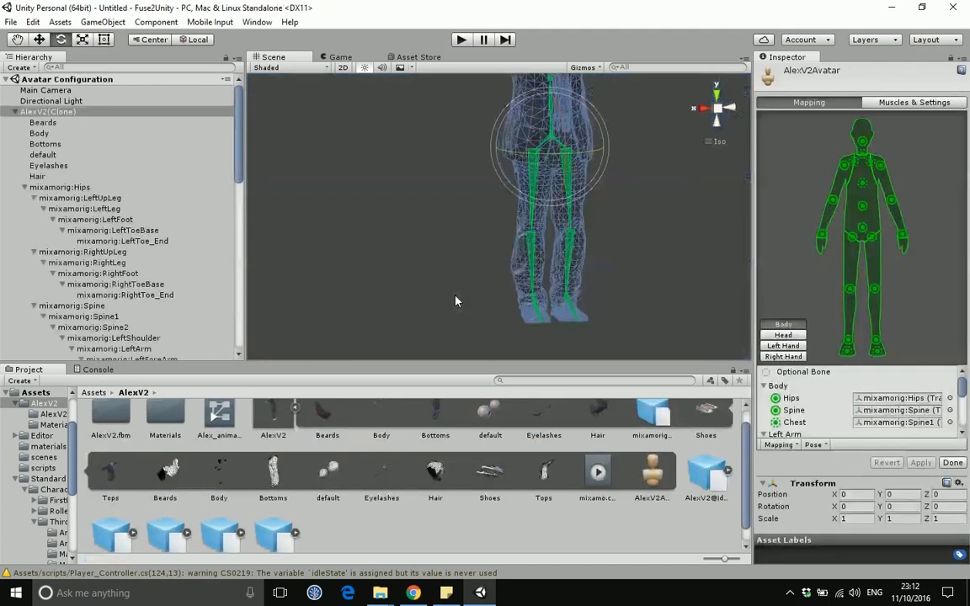
pyautogui.scroll(-3, 455, 296)
pyautogui.moveTo(612, 210); pyautogui.dragTo(581, 233, button='middle')
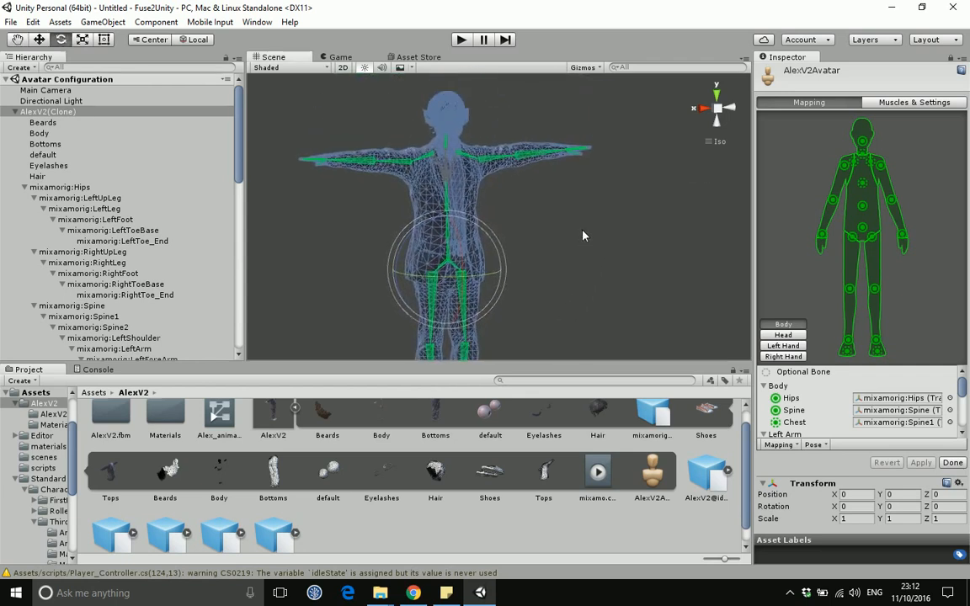
# Try rotating the character's right arm and forearm bones in the avatar mapping, and revert the pose changes.
pyautogui.click(833, 200)
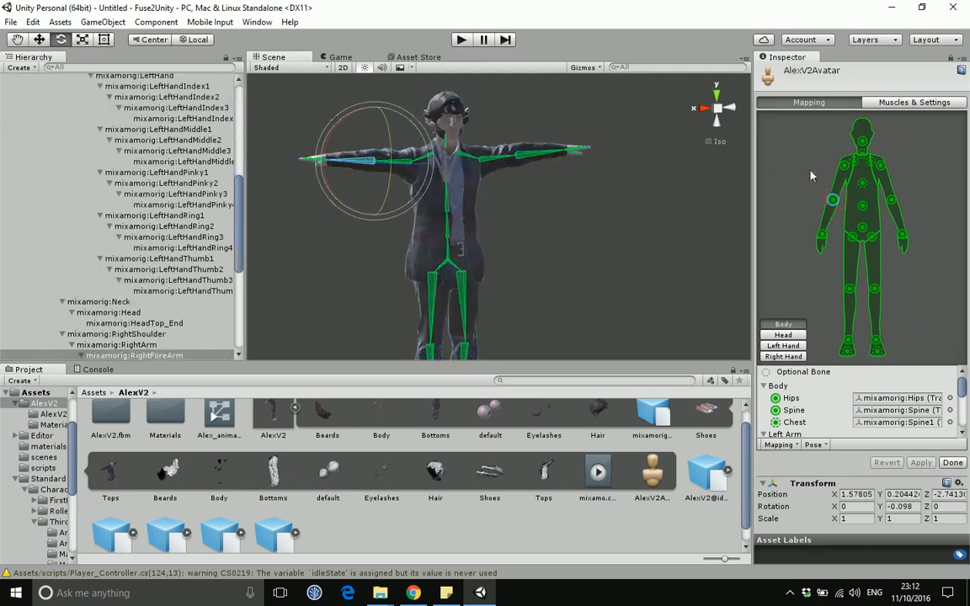
pyautogui.click(845, 165)
pyautogui.moveTo(427, 114); pyautogui.dragTo(471, 151)
pyautogui.click(833, 200)
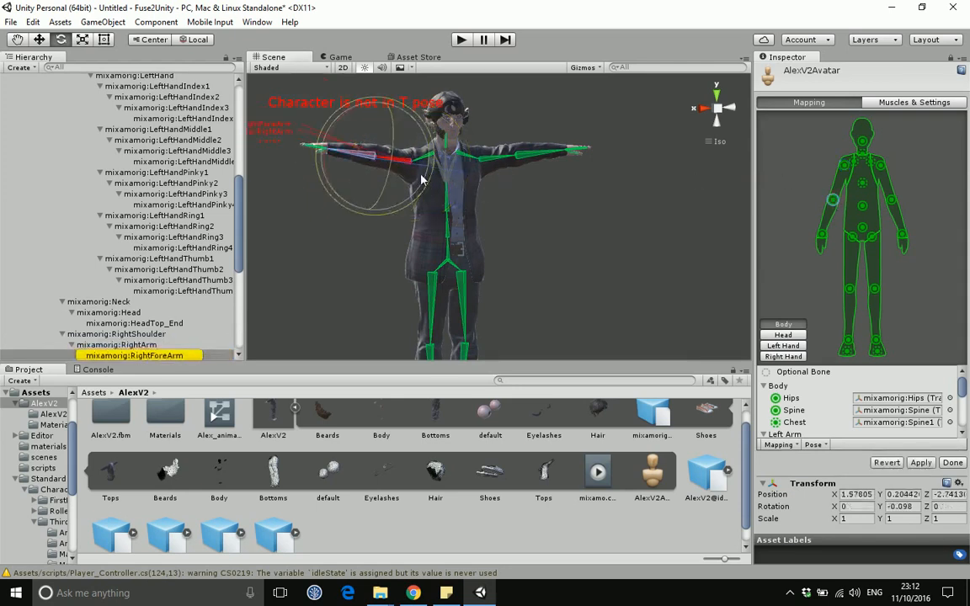
pyautogui.moveTo(301, 123); pyautogui.dragTo(401, 132)
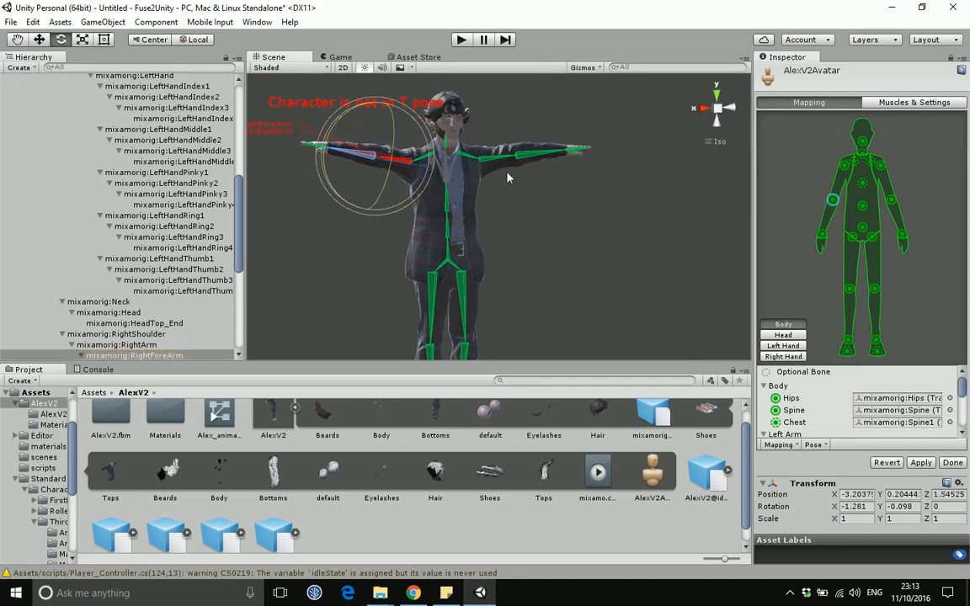
pyautogui.click(886, 464)
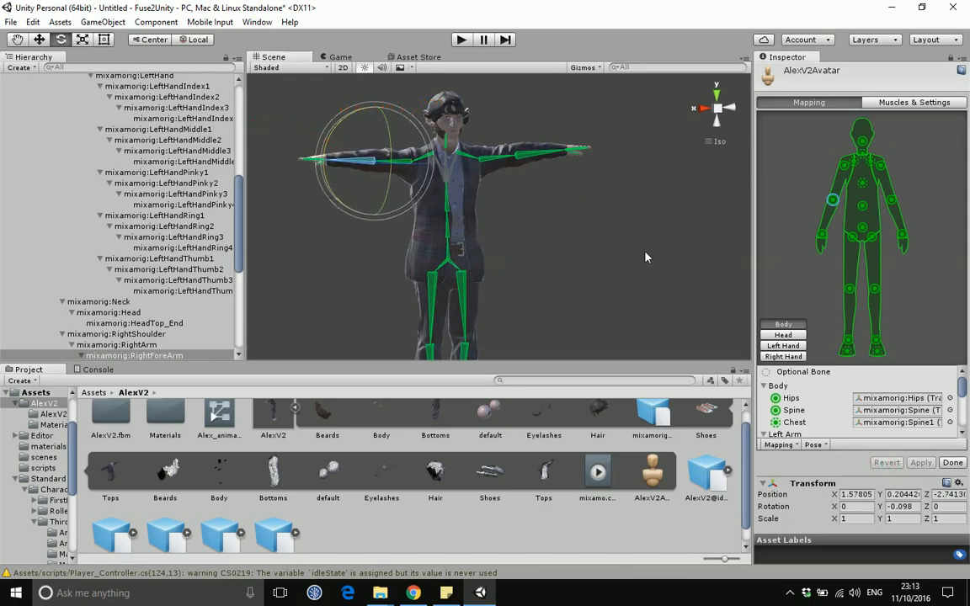
# Open the avatar's muscle settings and preview the muscle group movements on the AlexV2 character, including Roll Left Right.
pyautogui.moveTo(235, 180); pyautogui.dragTo(241, 207)
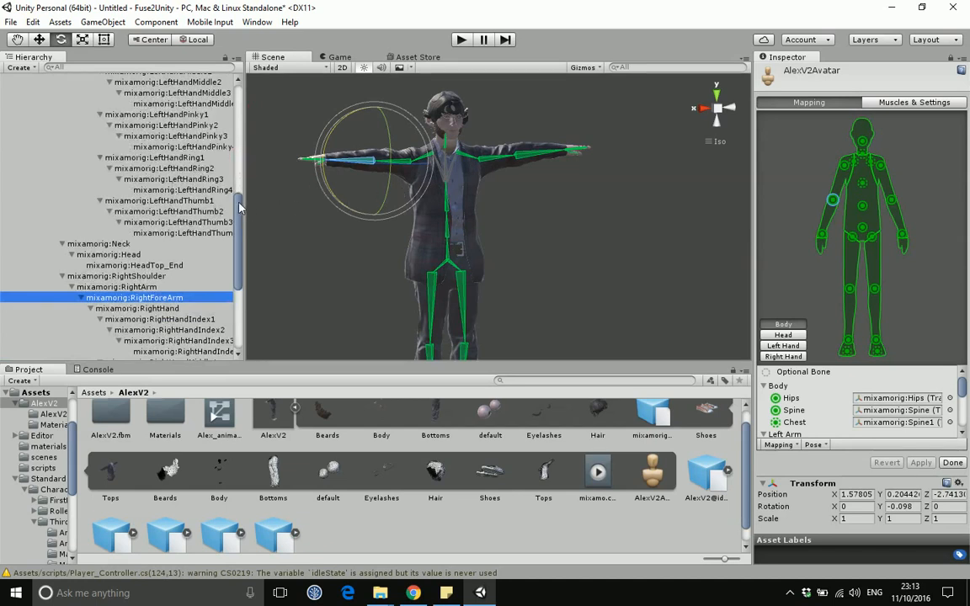
pyautogui.scroll(-3, 240, 207)
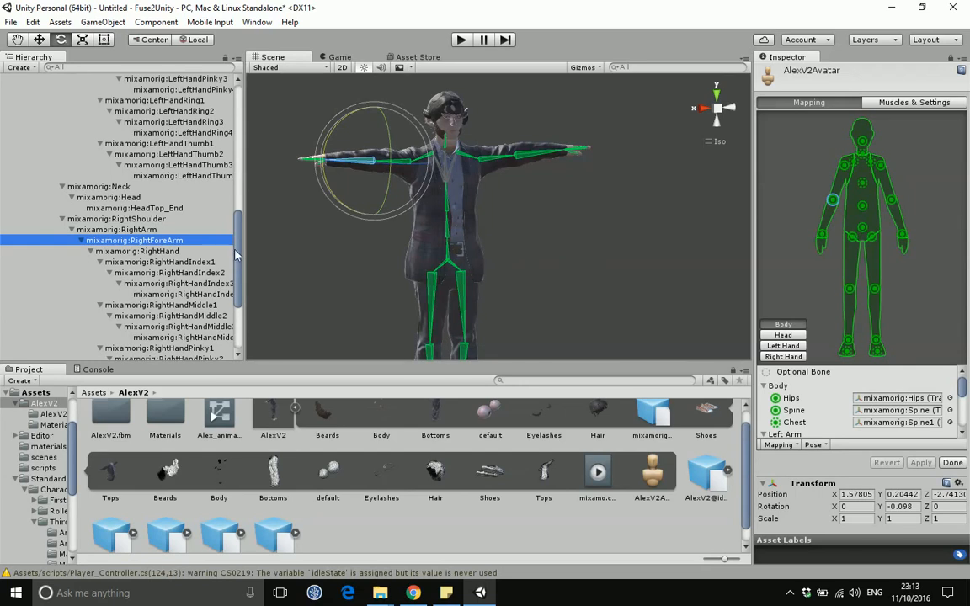
pyautogui.scroll(10, 236, 253)
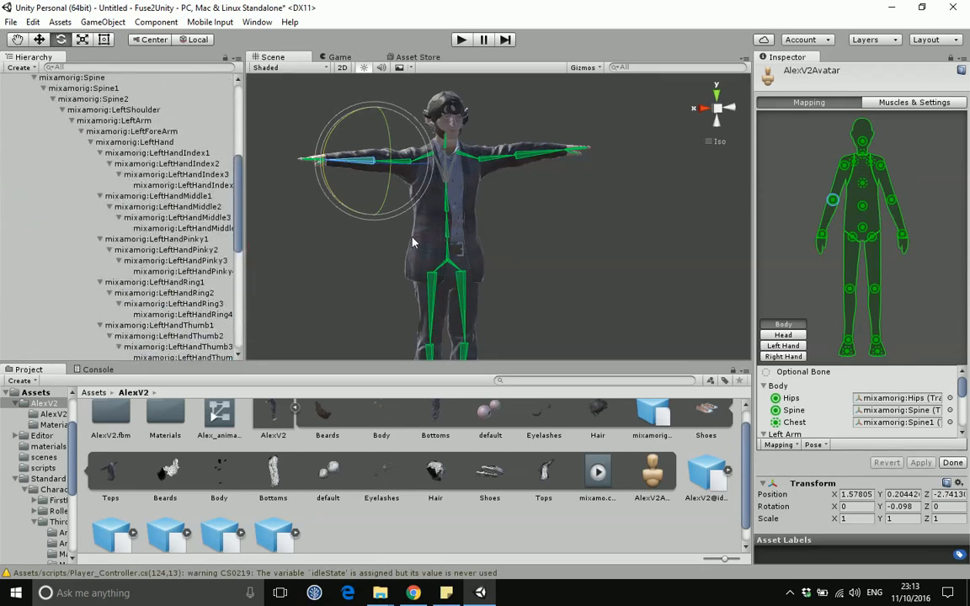
pyautogui.click(901, 102)
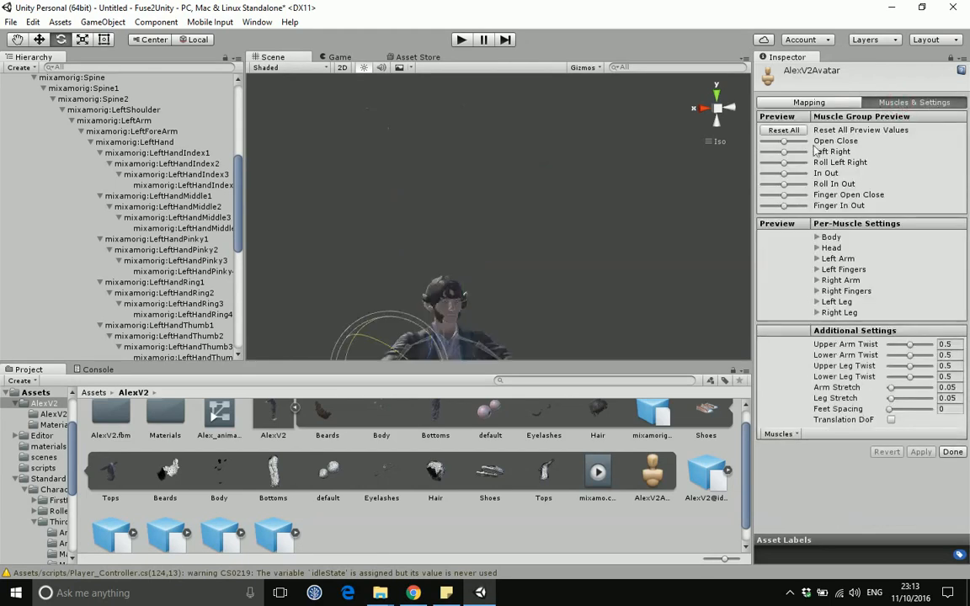
pyautogui.moveTo(564, 247); pyautogui.dragTo(545, 104, button='middle')
pyautogui.moveTo(559, 278); pyautogui.dragTo(570, 201, button='middle')
pyautogui.moveTo(785, 142); pyautogui.dragTo(780, 168)
# Try the per-muscle previews for the head's neck nod and the left leg, and reset all preview values.
pyautogui.click(817, 247)
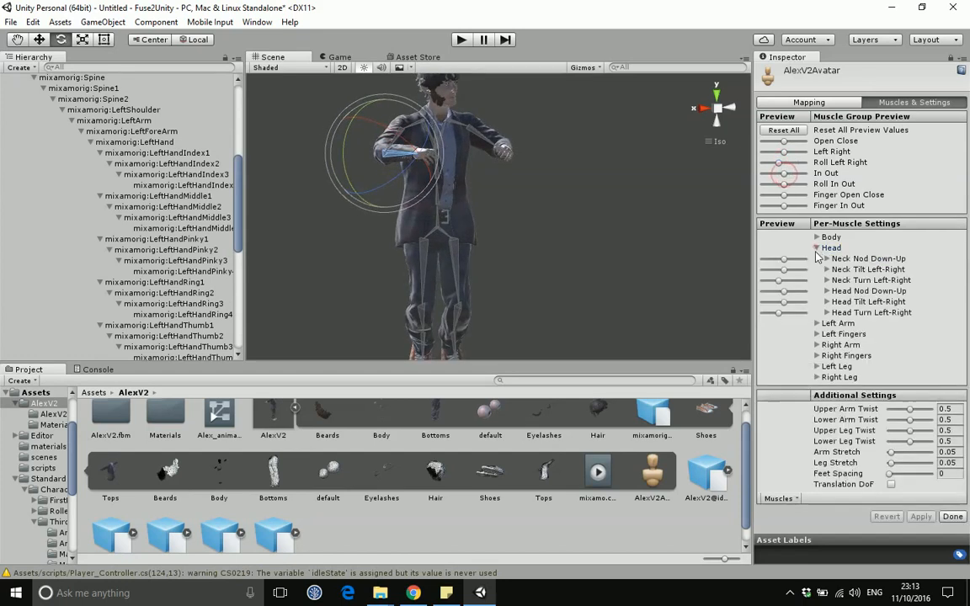
pyautogui.moveTo(784, 258); pyautogui.dragTo(794, 264)
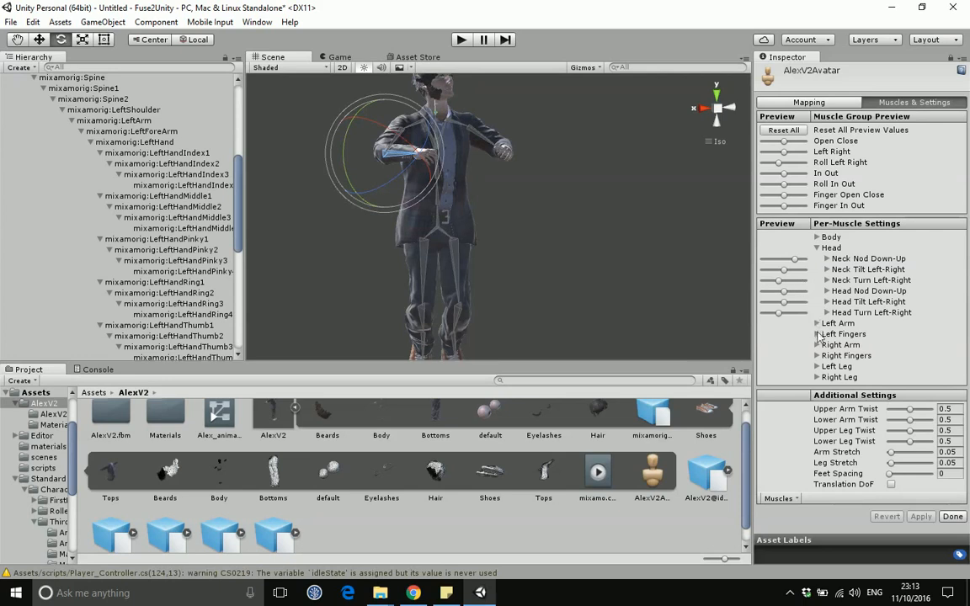
pyautogui.click(817, 367)
pyautogui.moveTo(785, 377); pyautogui.dragTo(779, 404)
pyautogui.click(784, 130)
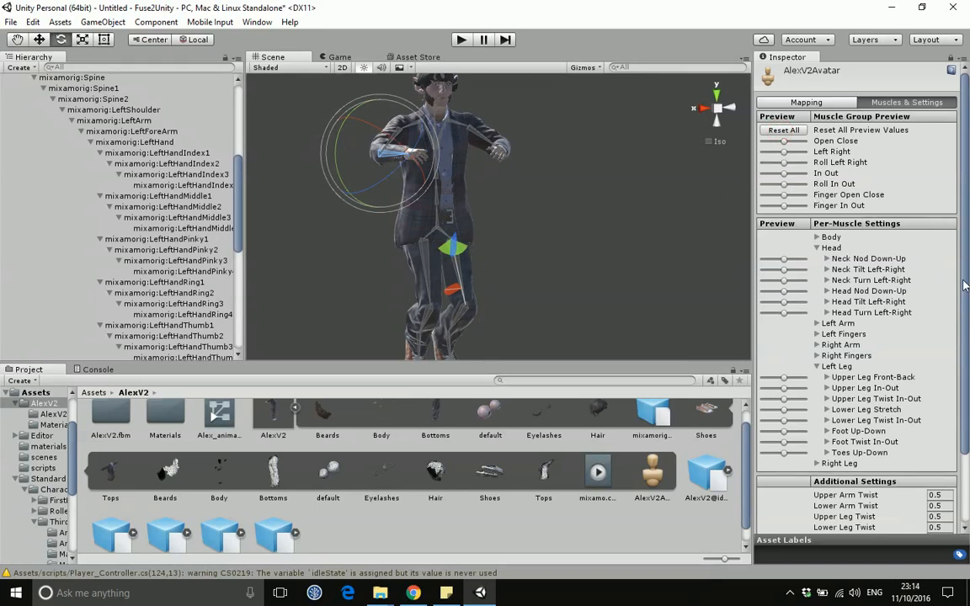
# Finish the avatar configuration and collapse the AlexV2 asset's contents in the project folder.
pyautogui.scroll(-3, 965, 284)
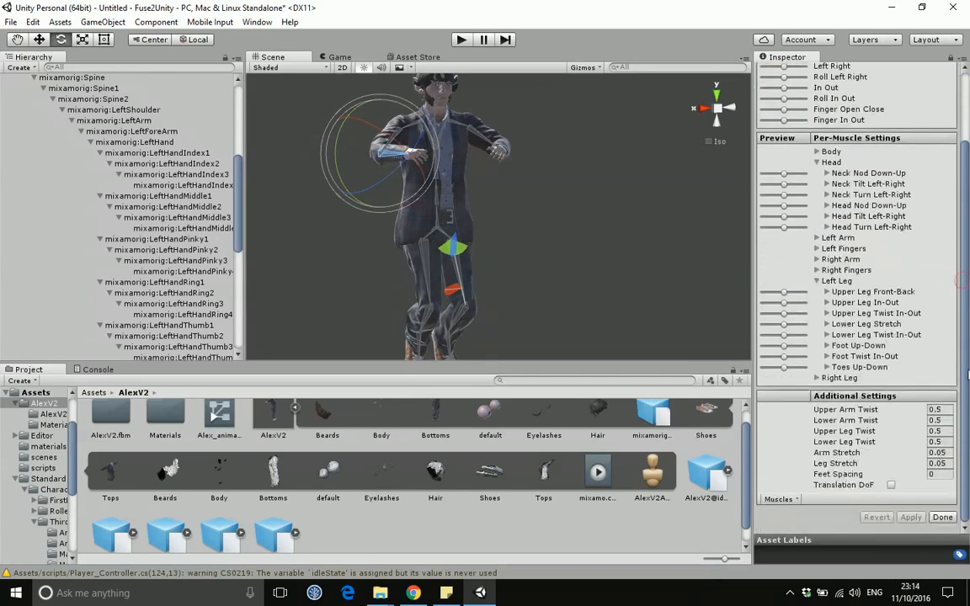
pyautogui.click(941, 518)
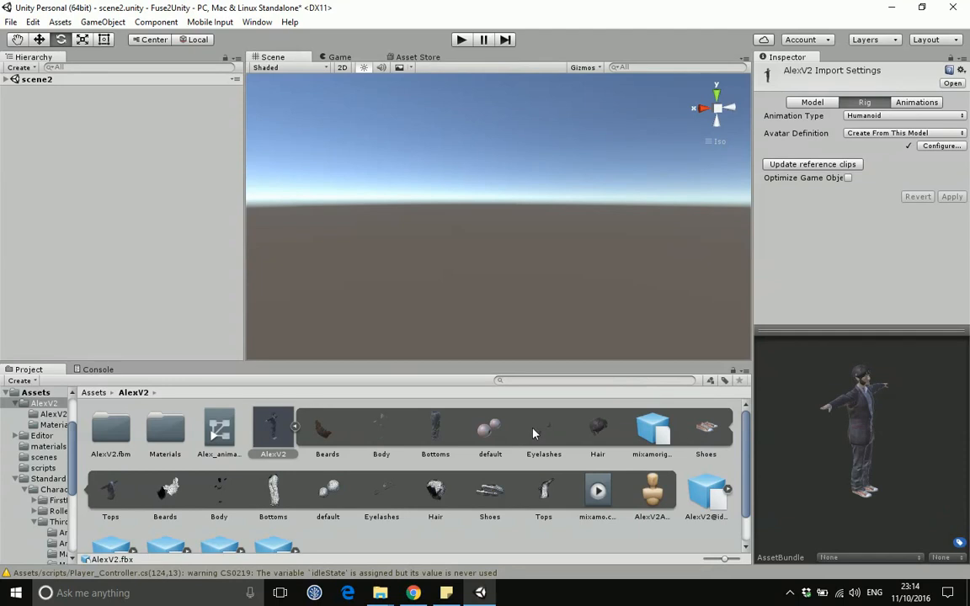
pyautogui.click(295, 428)
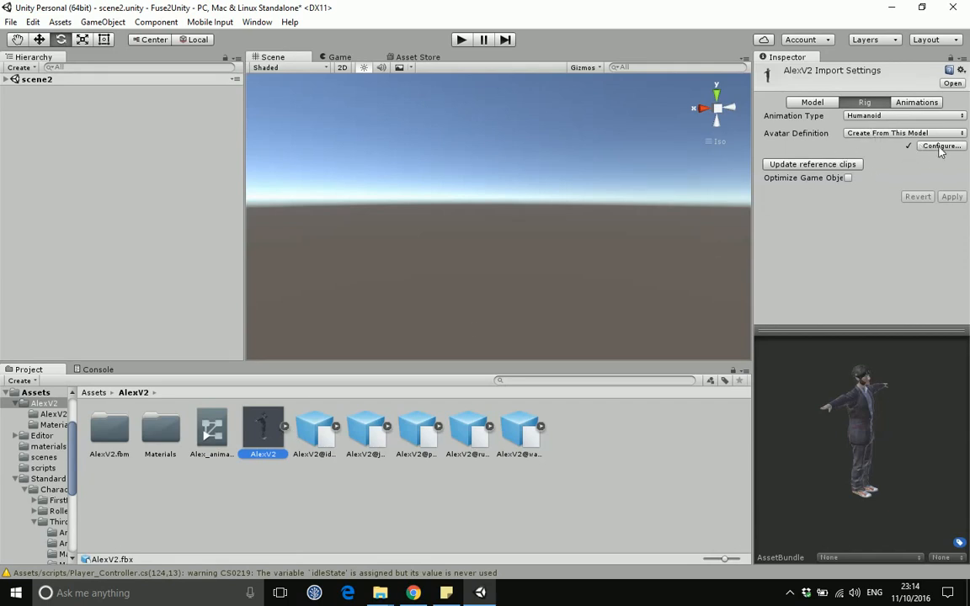
# Open the AlexV2 asset's animation import settings, look through the mixamo.com clip's options and play its preview.
pyautogui.click(915, 102)
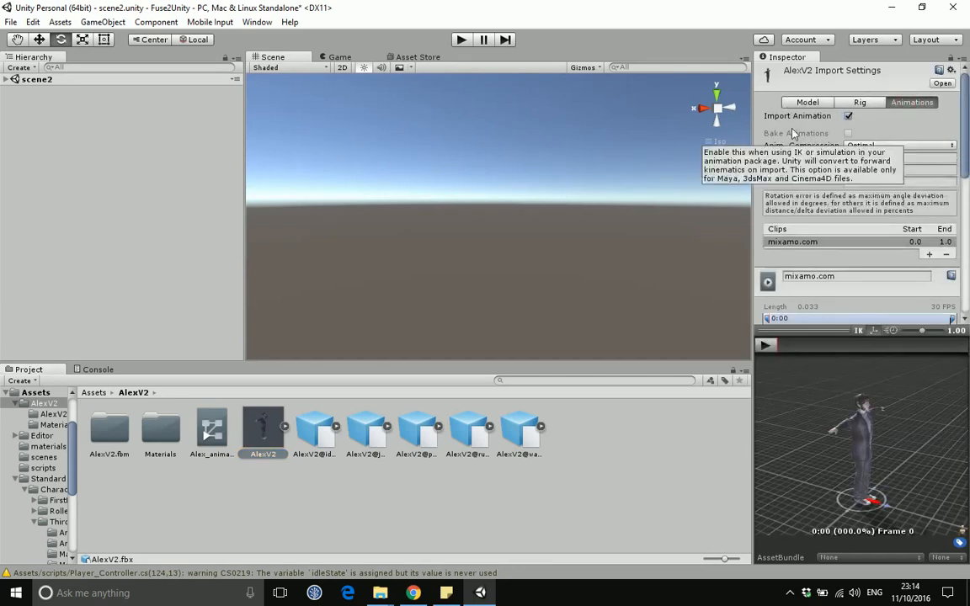
pyautogui.moveTo(966, 116); pyautogui.dragTo(961, 160)
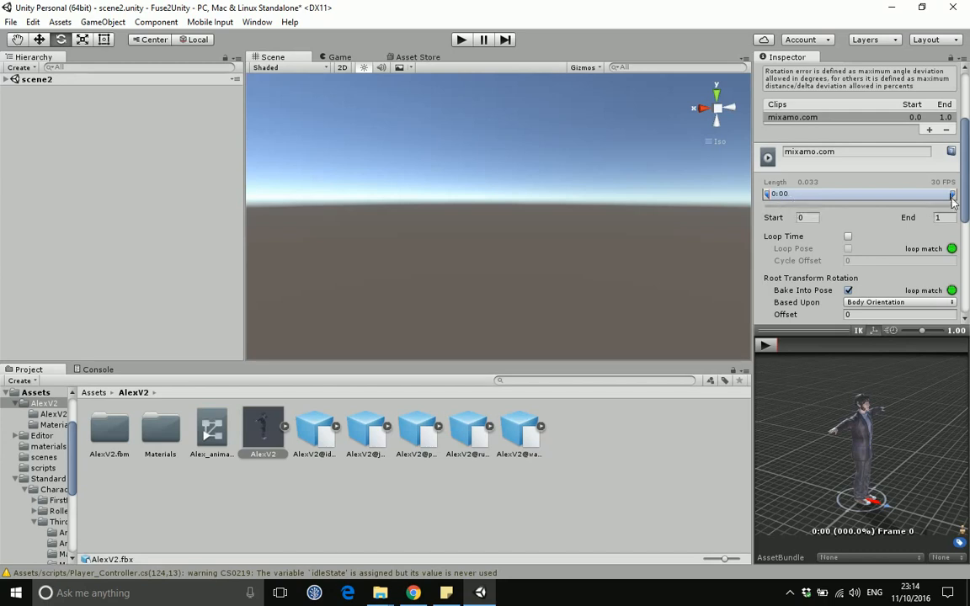
pyautogui.moveTo(966, 181); pyautogui.dragTo(967, 218)
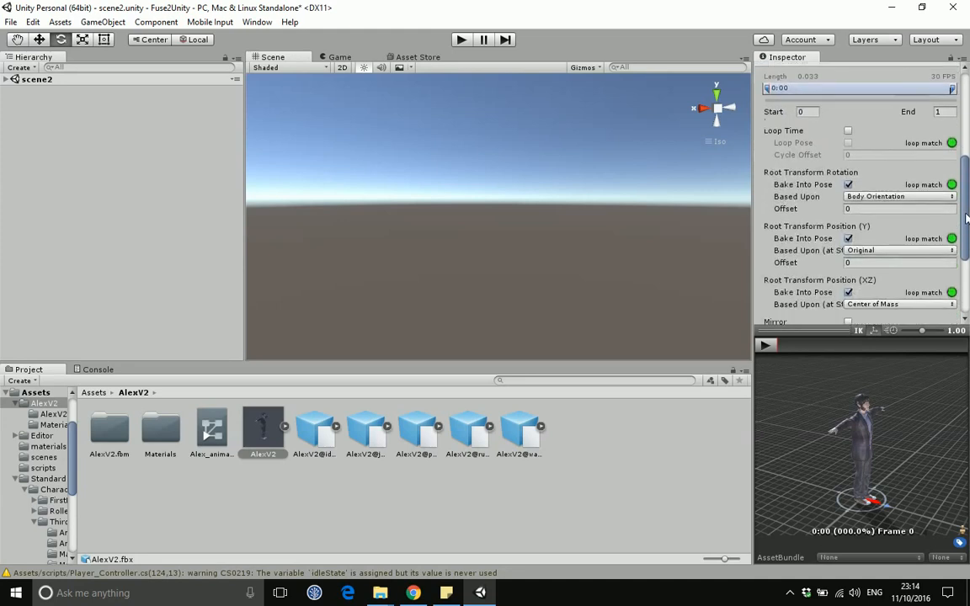
pyautogui.scroll(-2, 967, 218)
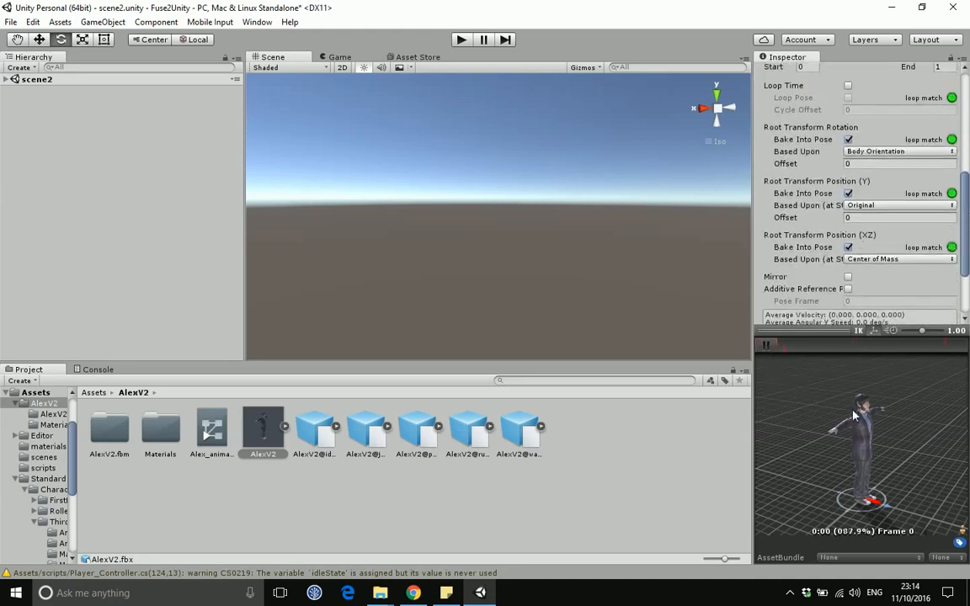
pyautogui.moveTo(967, 272); pyautogui.dragTo(960, 206)
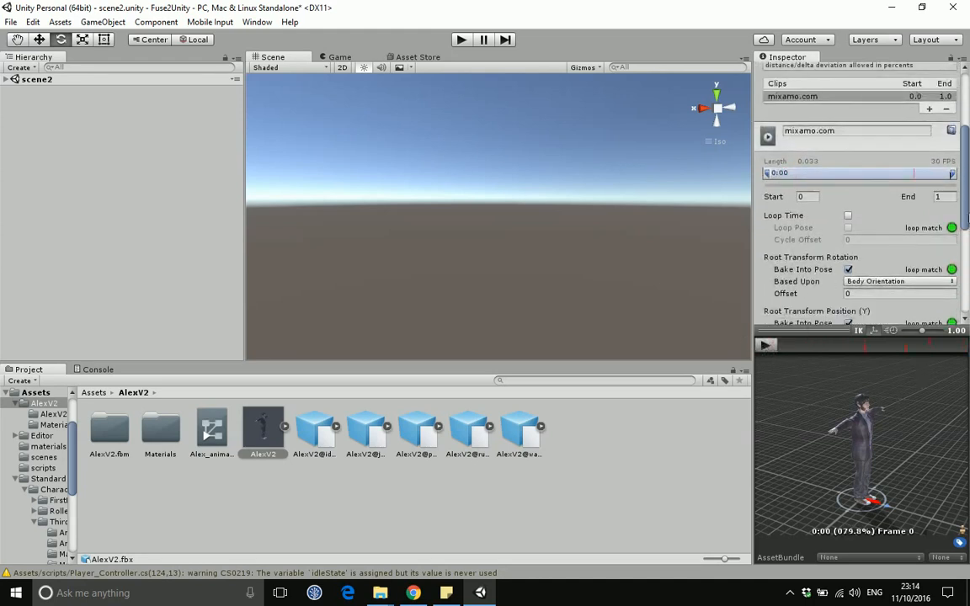
# Examine the mixamo.com clip's start and end frames, loop options and root transform rotation and position settings.
pyautogui.scroll(-2, 967, 194)
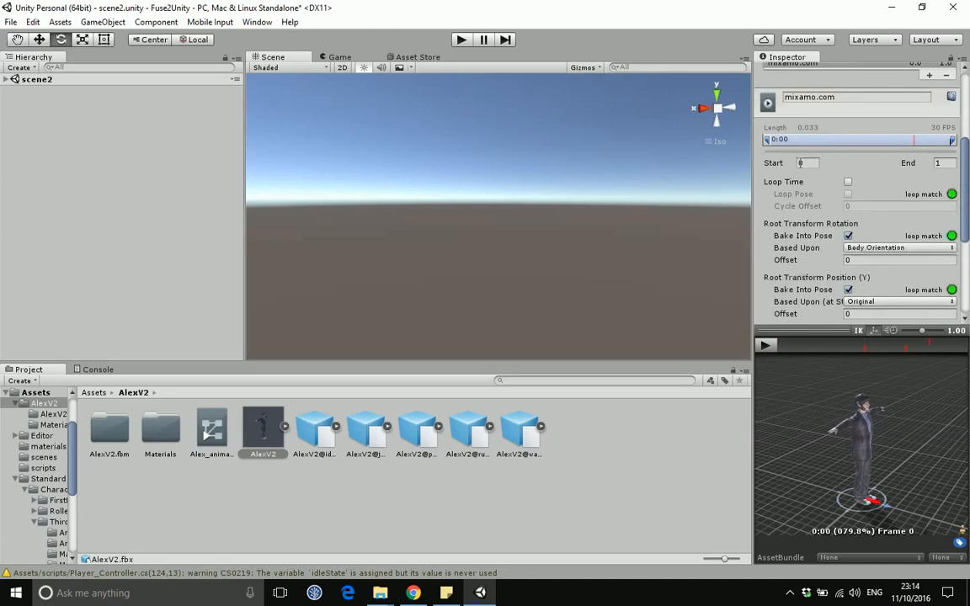
pyautogui.scroll(-3, 966, 171)
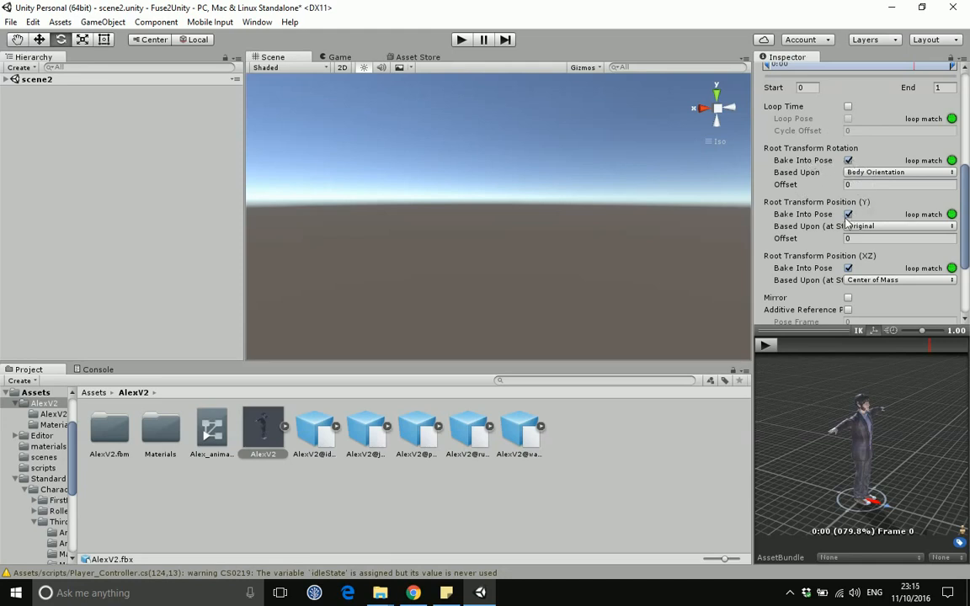
pyautogui.moveTo(966, 228); pyautogui.dragTo(937, 193)
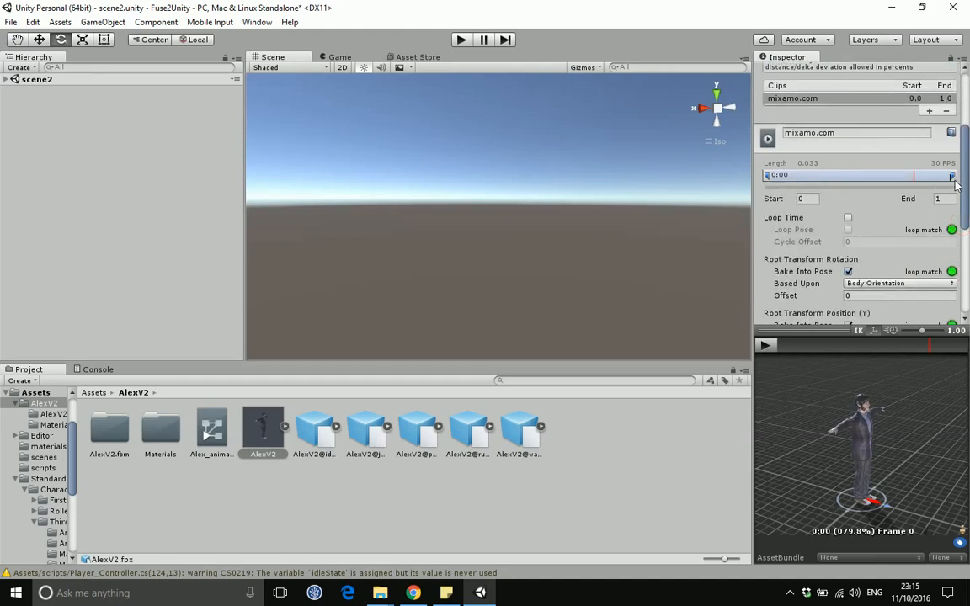
pyautogui.click(944, 199)
pyautogui.scroll(-1, 967, 175)
pyautogui.scroll(-5, 967, 175)
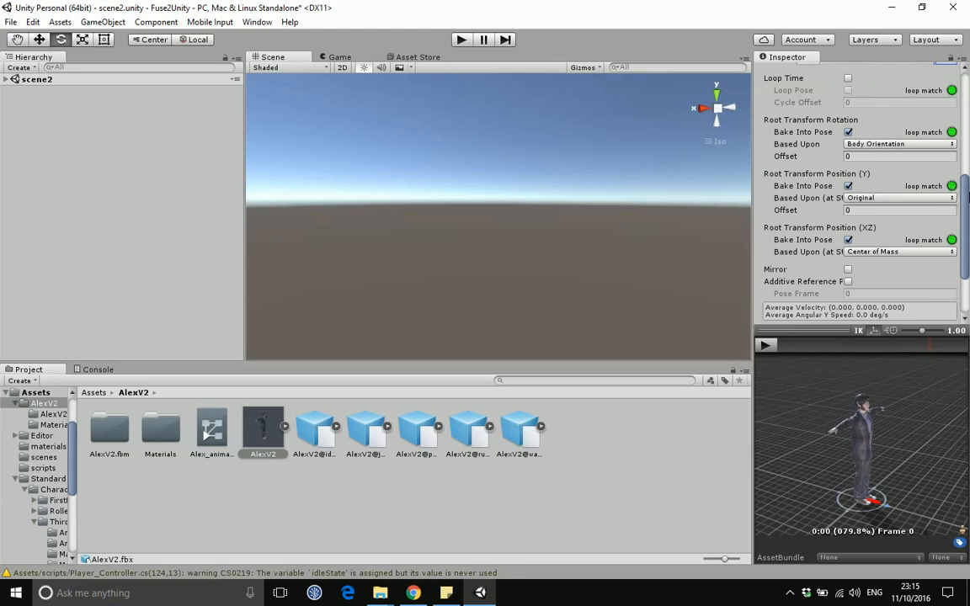
pyautogui.moveTo(968, 195)
pyautogui.mouseDown()
pyautogui.moveTo(967, 210)
pyautogui.moveTo(966, 178)
pyautogui.moveTo(967, 190)
pyautogui.mouseUp()
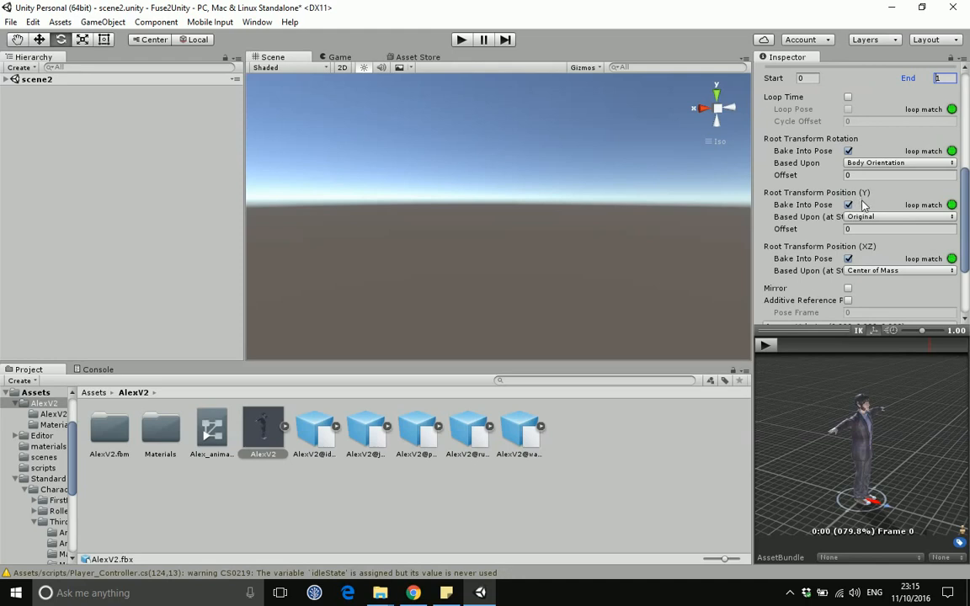
pyautogui.scroll(1, 960, 192)
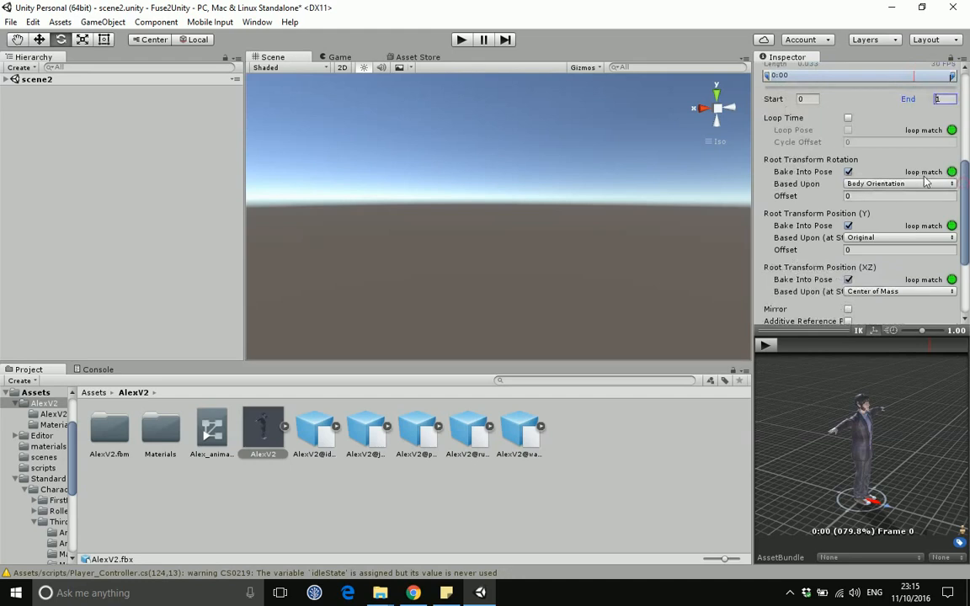
pyautogui.moveTo(968, 181); pyautogui.dragTo(965, 228)
pyautogui.scroll(10, 966, 232)
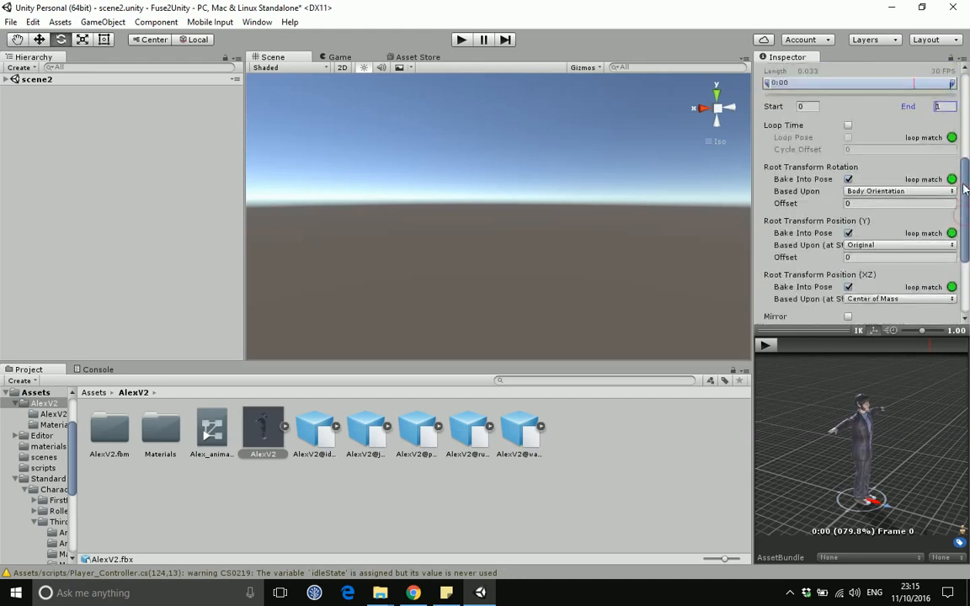
# Select the AlexV2@idle asset briefly, and check the model and rig import settings of AlexV2@walking.
pyautogui.click(314, 430)
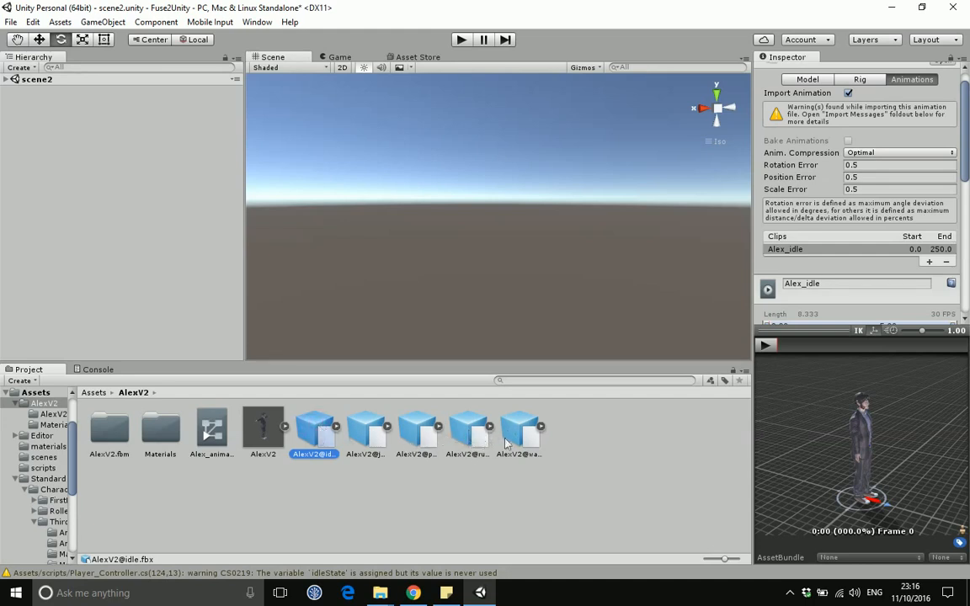
pyautogui.click(536, 432)
pyautogui.moveTo(966, 143)
pyautogui.mouseDown()
pyautogui.moveTo(966, 170)
pyautogui.moveTo(964, 138)
pyautogui.mouseUp()
pyautogui.click(805, 93)
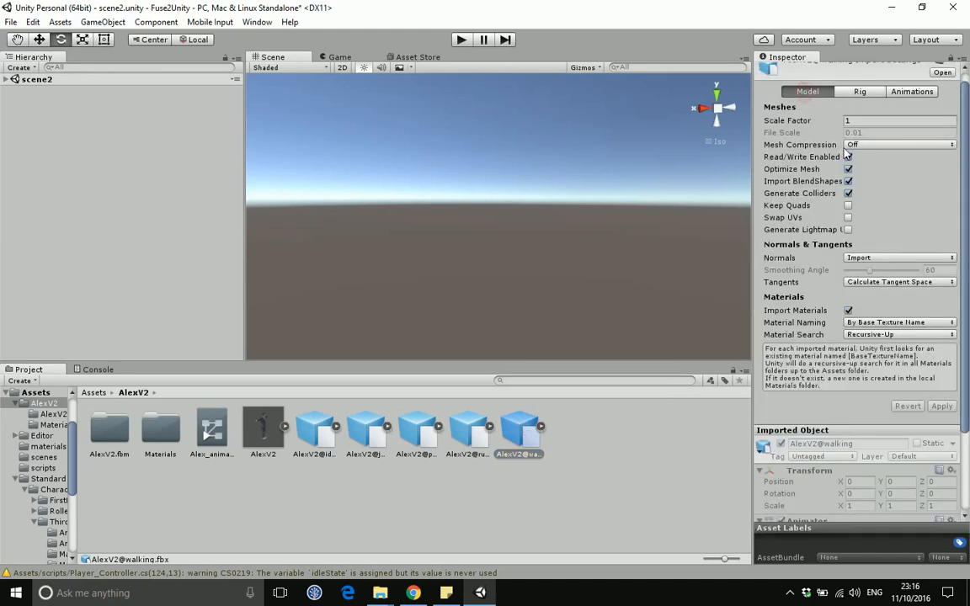
pyautogui.click(854, 92)
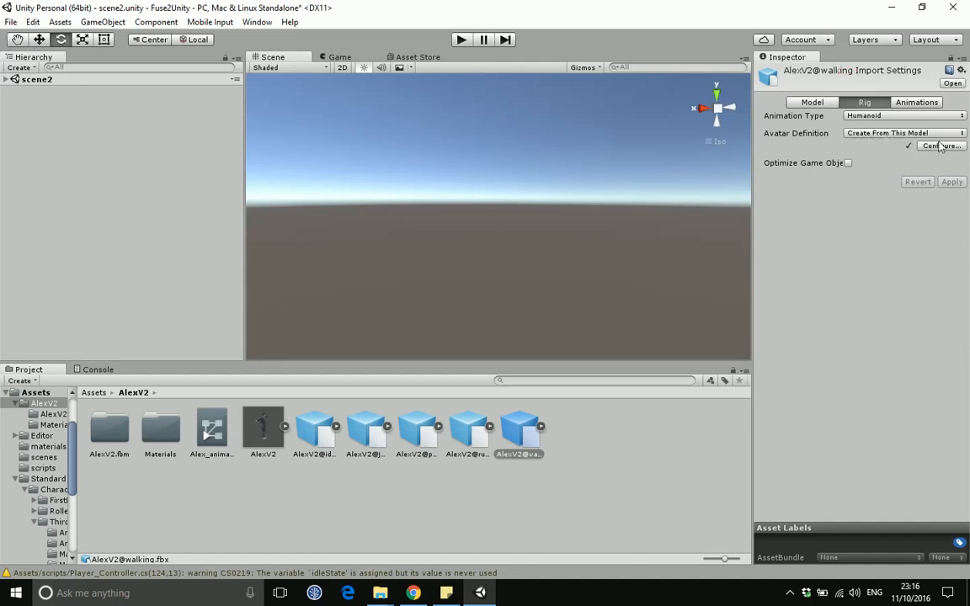
# Open the AlexV2@walking asset's animation settings and play the Alex_walking clip's preview, stopping it after watching.
pyautogui.click(914, 102)
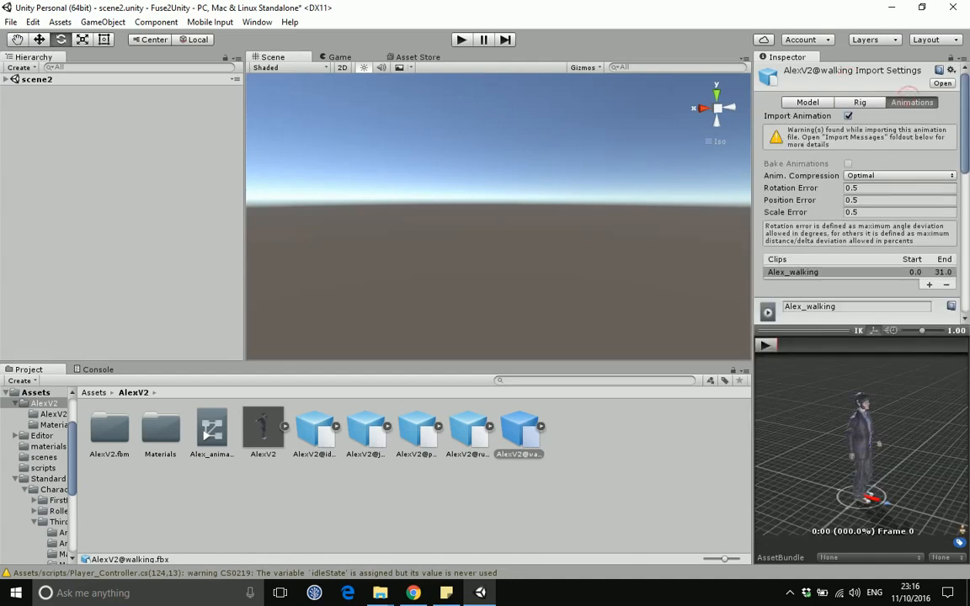
pyautogui.scroll(-10, 846, 122)
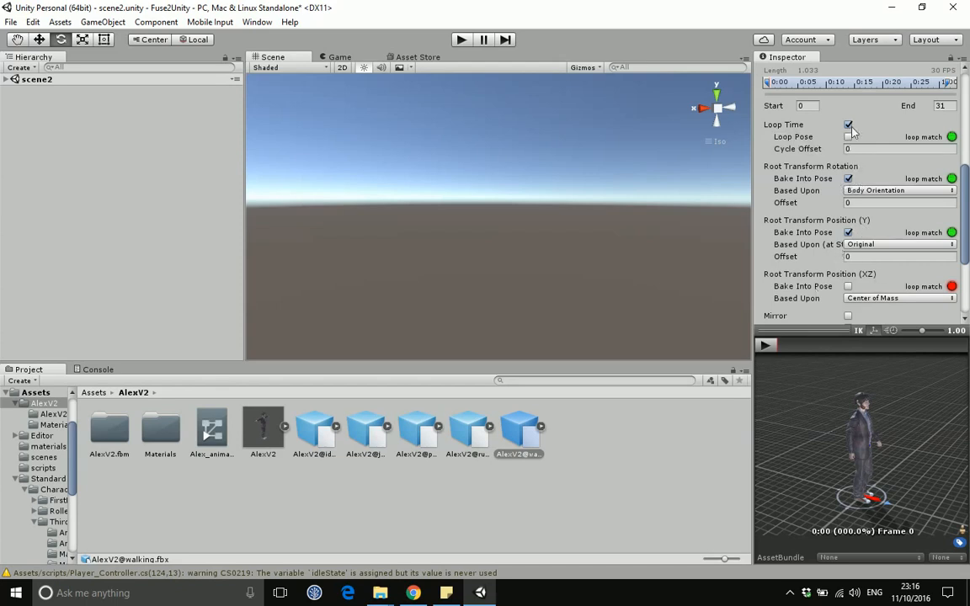
pyautogui.click(765, 346)
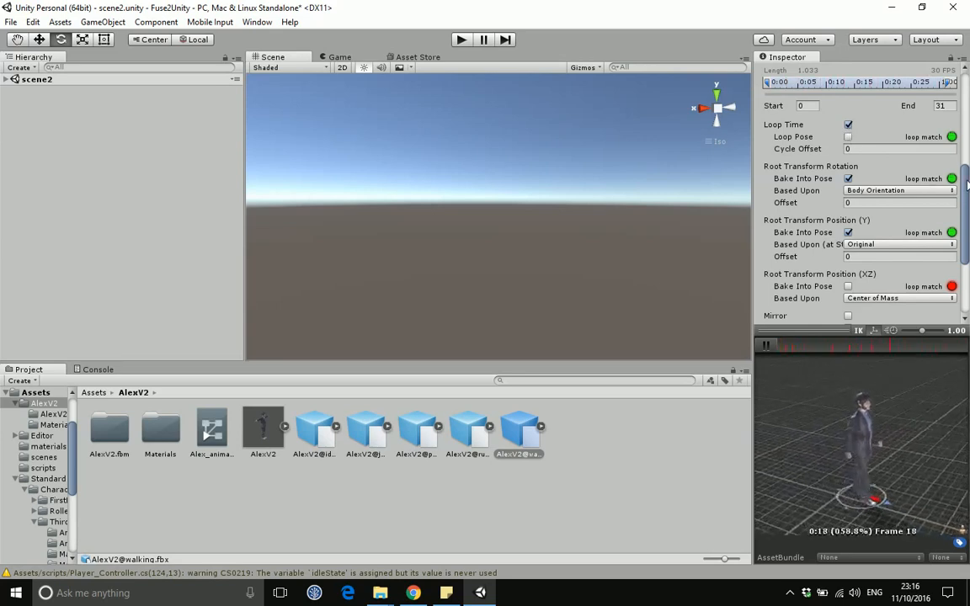
pyautogui.scroll(-1, 893, 173)
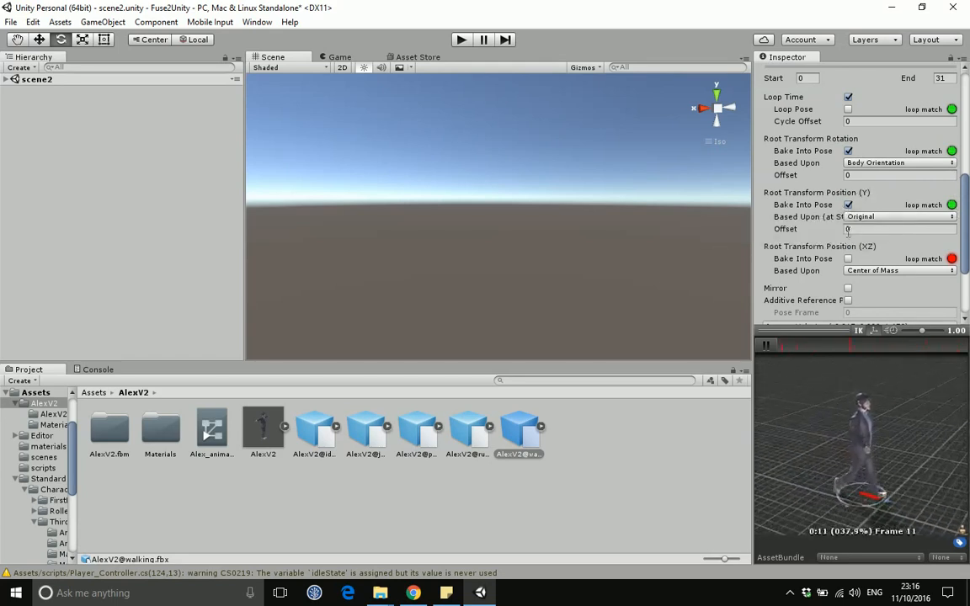
pyautogui.click(766, 345)
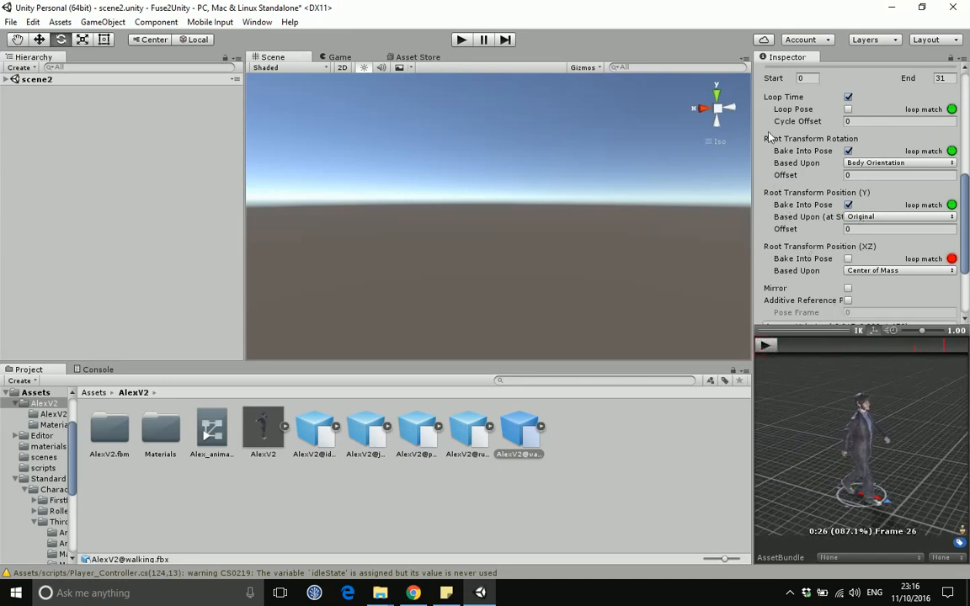
# Examine the Alex_walking clip's start and end frames, loop options, and root transform rotation and position settings.
pyautogui.moveTo(966, 202); pyautogui.dragTo(966, 154)
pyautogui.click(943, 220)
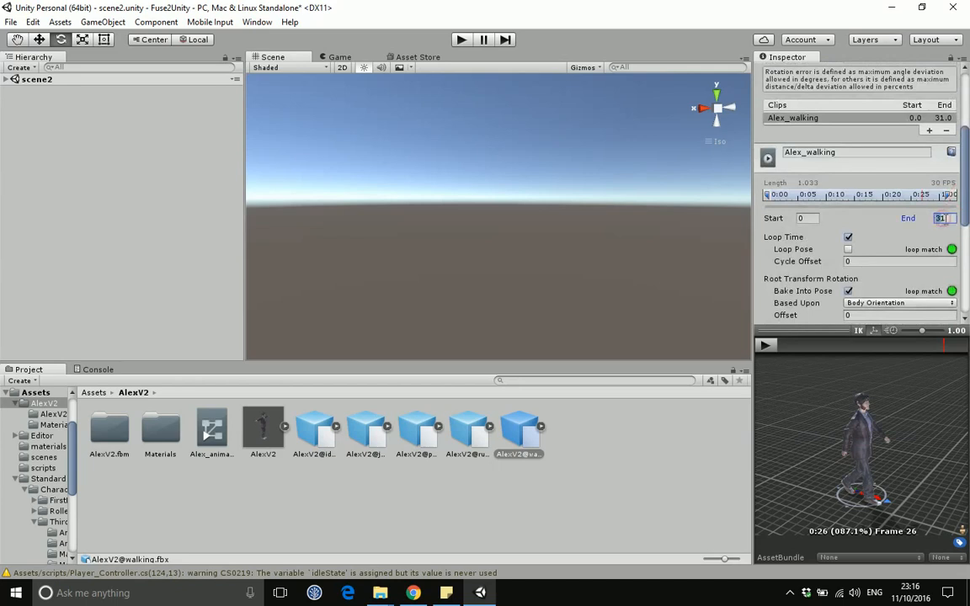
pyautogui.doubleClick(941, 219)
pyautogui.click(802, 218)
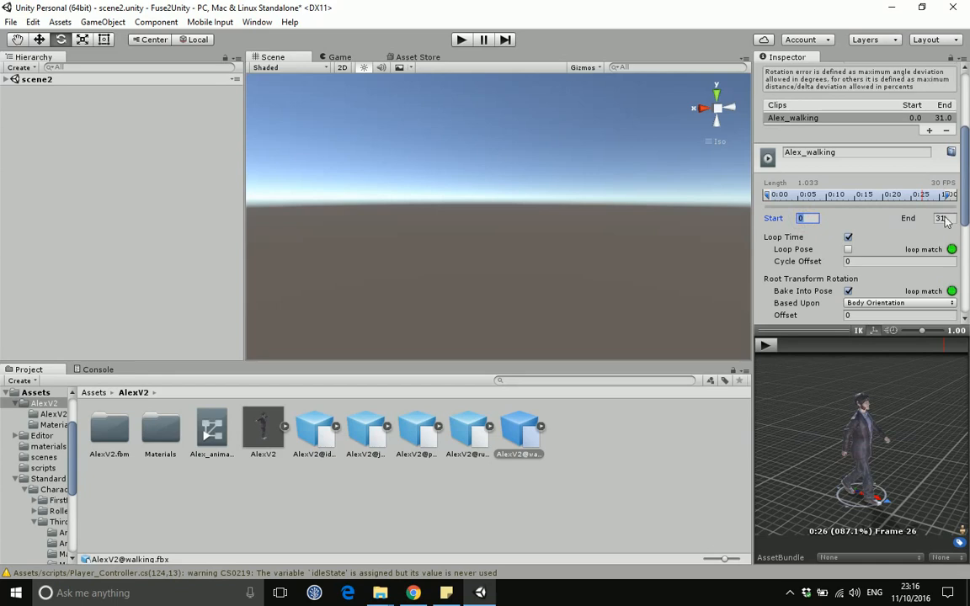
pyautogui.click(806, 218)
pyautogui.click(941, 218)
pyautogui.scroll(-3, 852, 189)
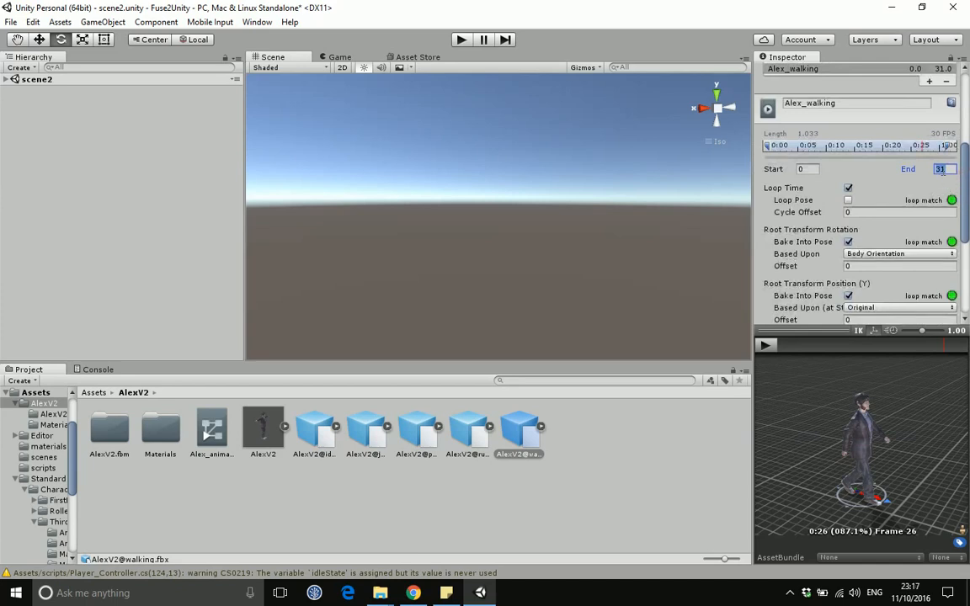
pyautogui.click(948, 171)
pyautogui.moveTo(967, 177); pyautogui.dragTo(965, 221)
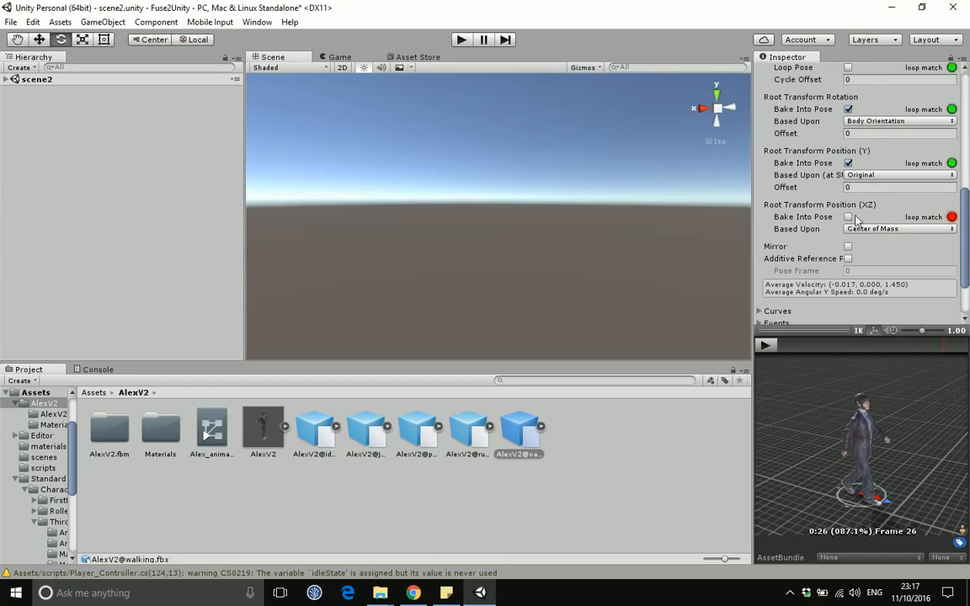
pyautogui.moveTo(965, 209); pyautogui.dragTo(966, 226)
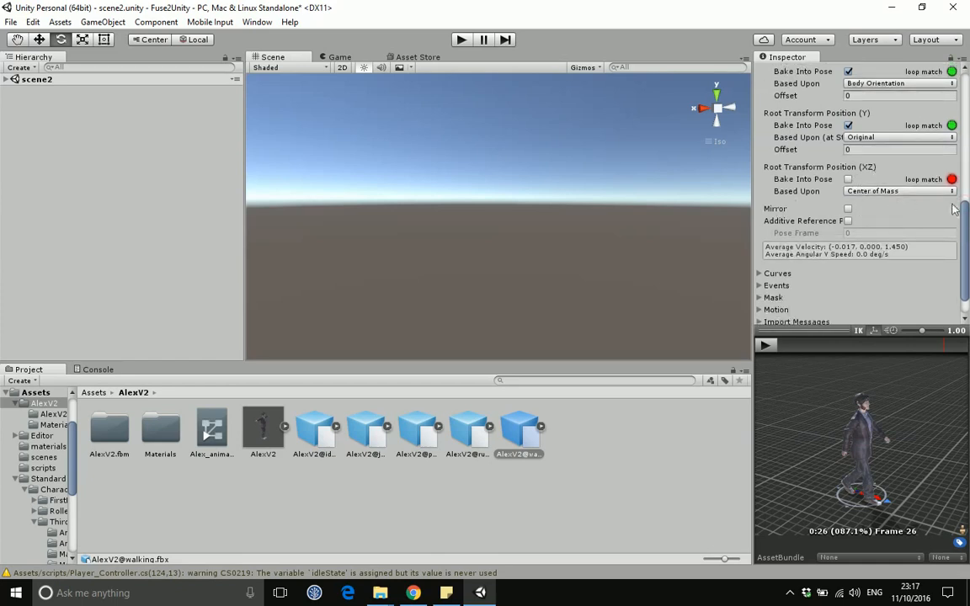
# Examine the rest of the Alex_walking clip's settings, from the root transform positions to the mirror, additive reference and average velocity entries.
pyautogui.moveTo(964, 221); pyautogui.dragTo(966, 228)
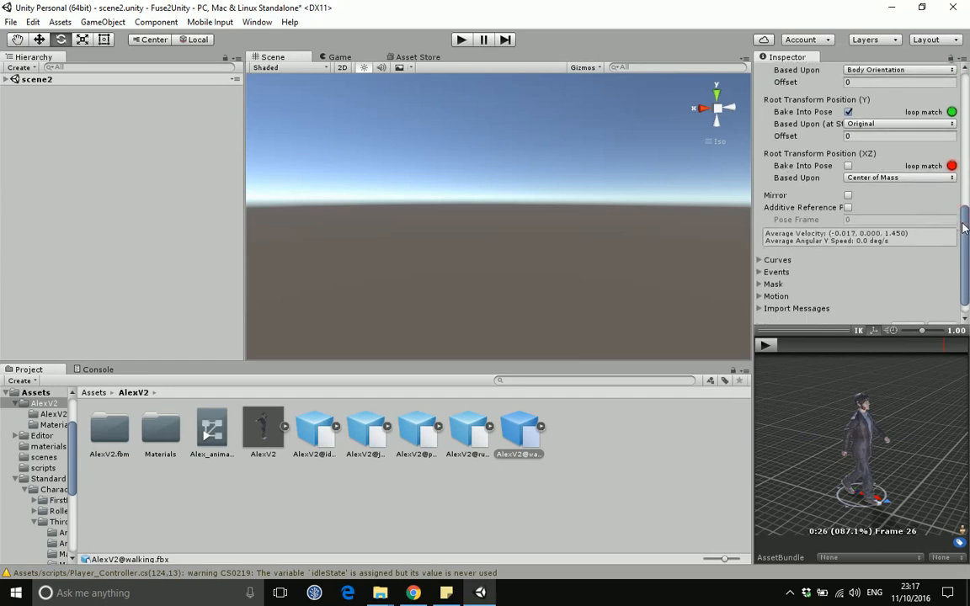
pyautogui.moveTo(966, 227); pyautogui.dragTo(966, 231)
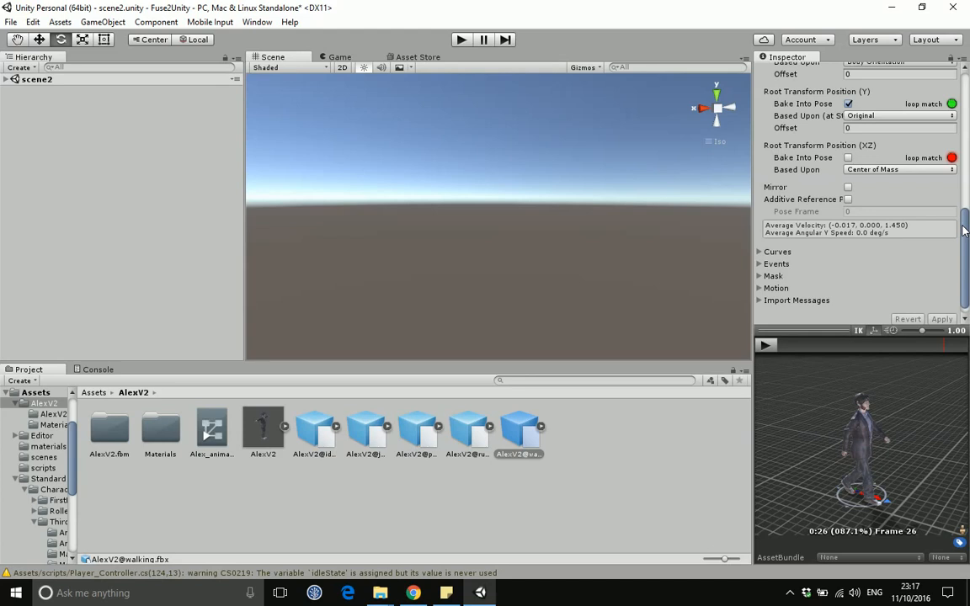
pyautogui.scroll(3, 846, 211)
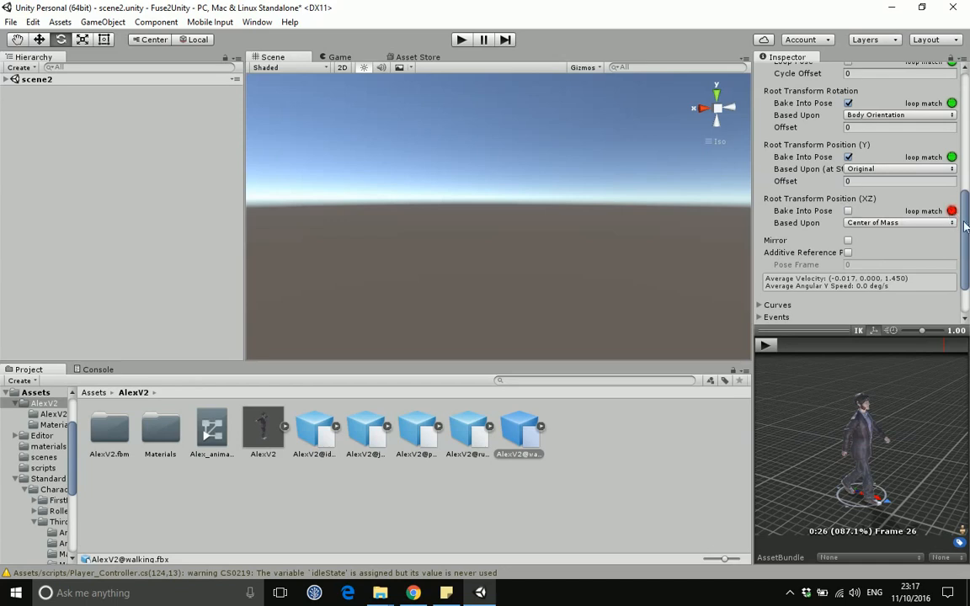
pyautogui.moveTo(966, 226); pyautogui.dragTo(964, 109)
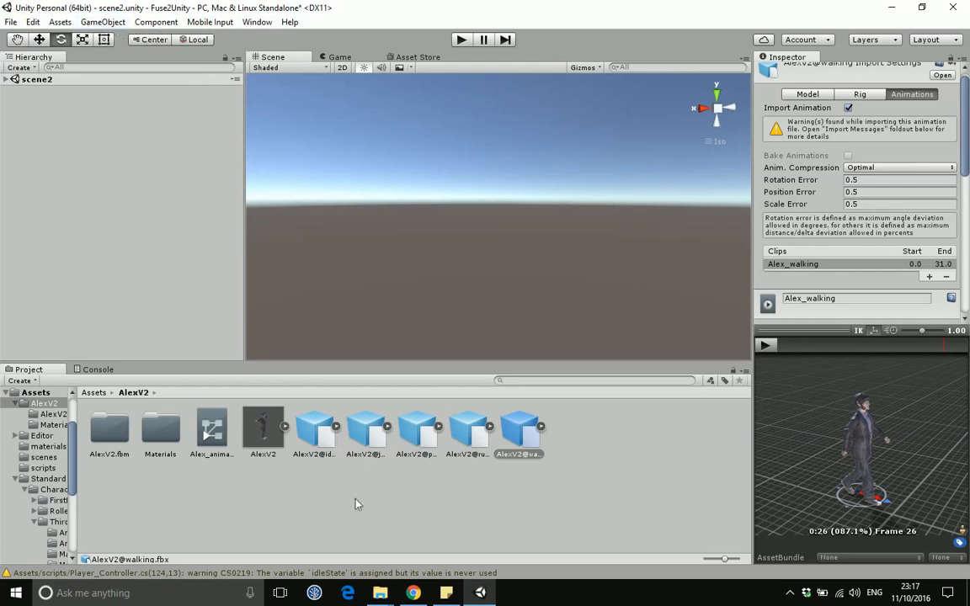
# Create a new Animator Controller in the AlexV2 folder and name it alexcontroller.
pyautogui.click(296, 505)
pyautogui.rightClick(297, 503)
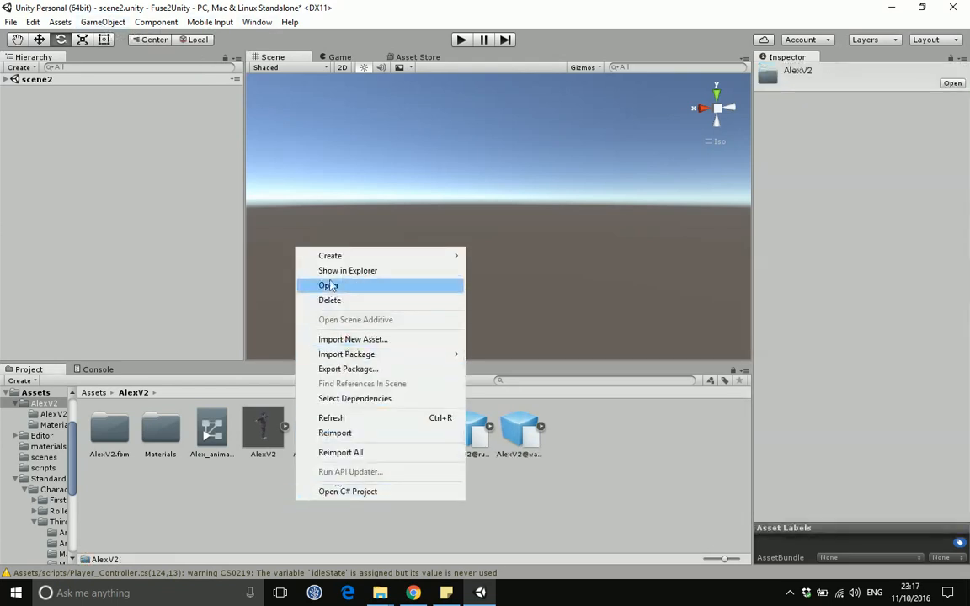
pyautogui.moveTo(325, 261)
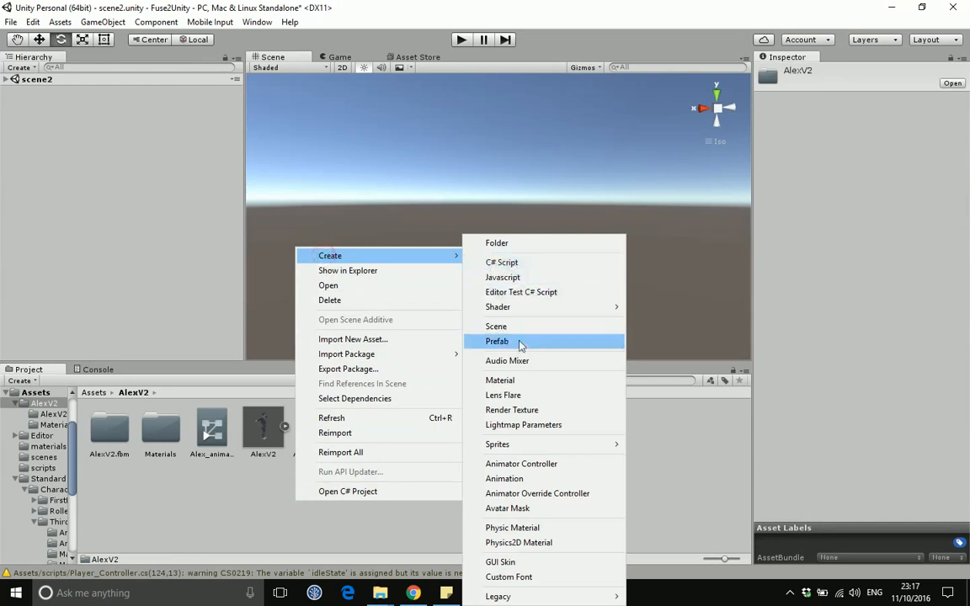
pyautogui.click(514, 469)
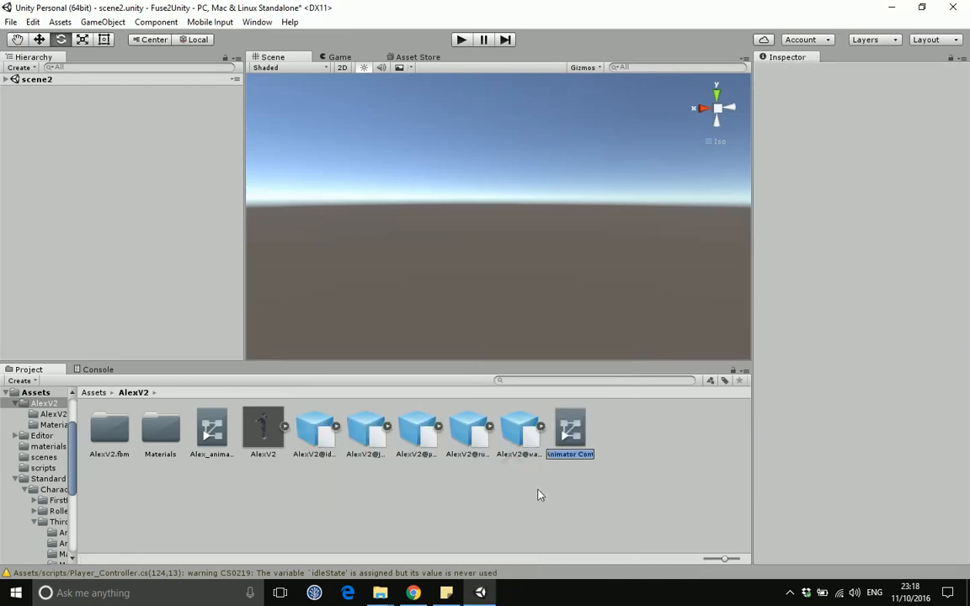
pyautogui.write('al')
pyautogui.write('ex_')
pyautogui.write('controller')
pyautogui.press('Return')
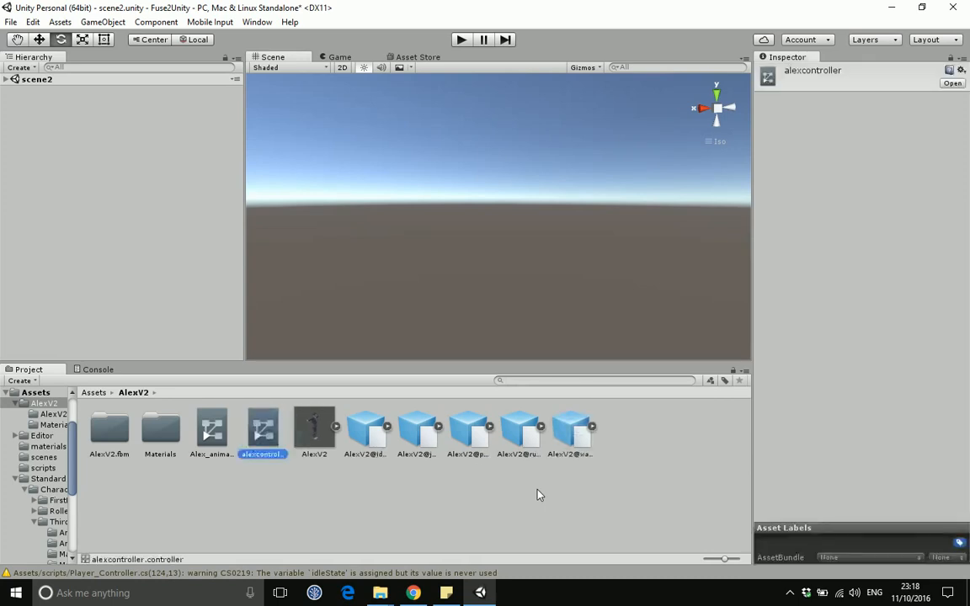
# Open alexcontroller in the Animator and move the Any State and Entry nodes higher in the graph.
pyautogui.doubleClick(263, 440)
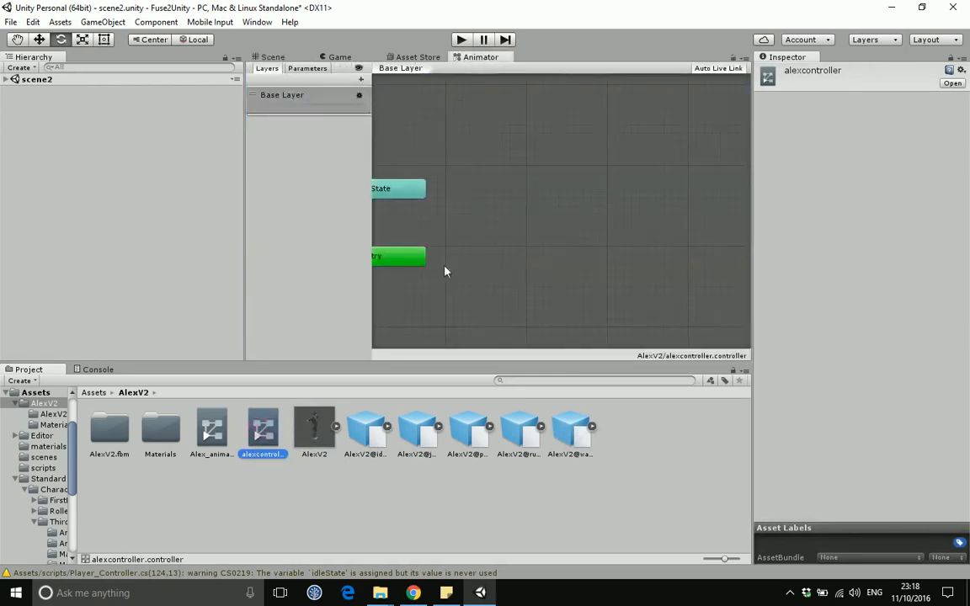
pyautogui.moveTo(474, 238); pyautogui.dragTo(608, 219, button='middle')
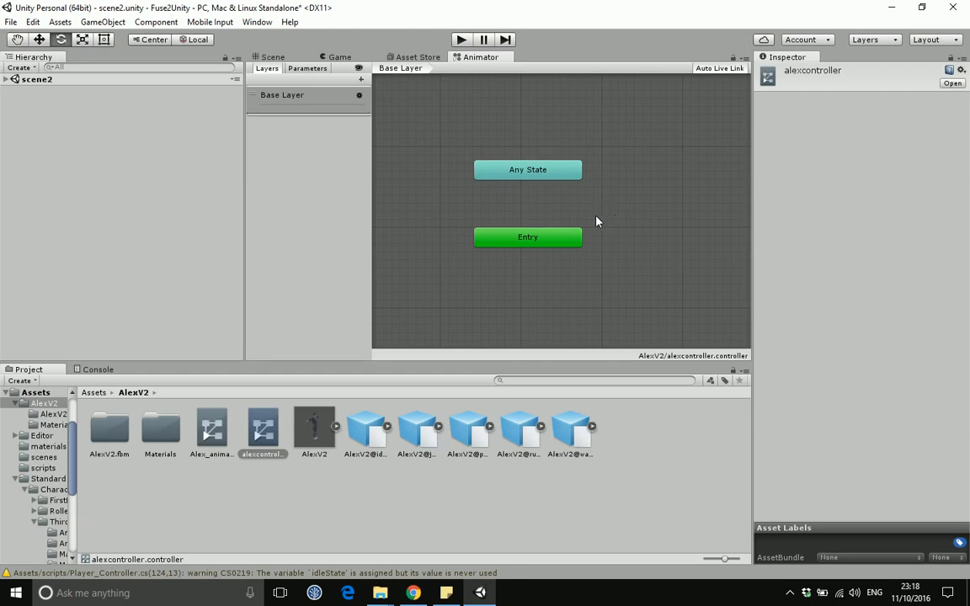
pyautogui.moveTo(527, 172); pyautogui.dragTo(527, 141)
pyautogui.moveTo(528, 238); pyautogui.dragTo(535, 195)
# Add the idle, jump, pushing, running and walking animations as states in alexcontroller, placing idle first as the default.
pyautogui.moveTo(364, 441); pyautogui.dragTo(446, 324)
pyautogui.moveTo(417, 431); pyautogui.dragTo(689, 269)
pyautogui.moveTo(469, 428); pyautogui.dragTo(640, 226)
pyautogui.moveTo(520, 428); pyautogui.dragTo(673, 192)
pyautogui.moveTo(575, 432); pyautogui.dragTo(677, 150)
pyautogui.moveTo(708, 201); pyautogui.dragTo(670, 202)
pyautogui.moveTo(699, 150); pyautogui.dragTo(666, 151)
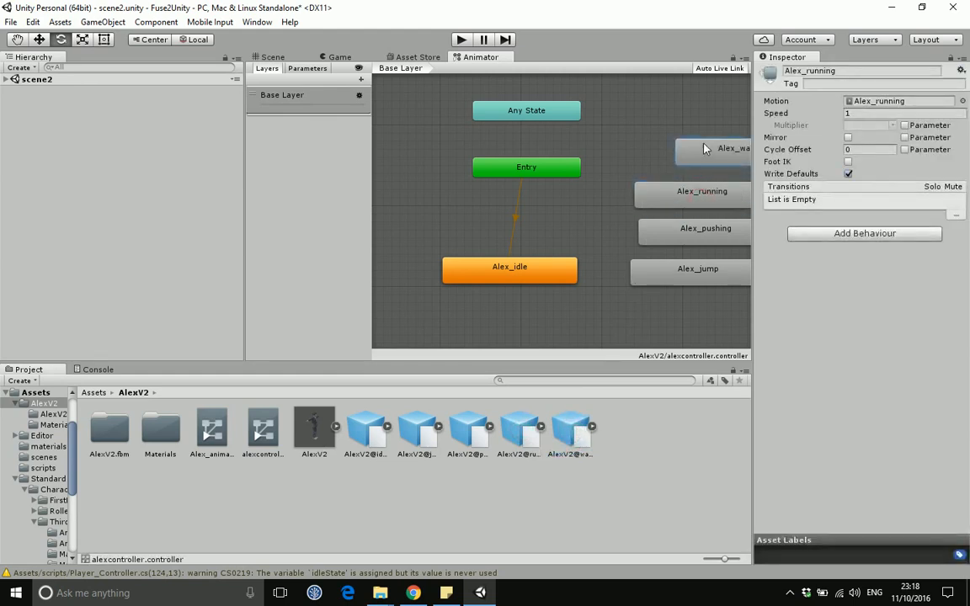
# Arrange the states around Alex_idle, with Alex_jump above Alex_pushing on its left and Alex_walking above Alex_running on its right.
pyautogui.scroll(-3, 587, 269)
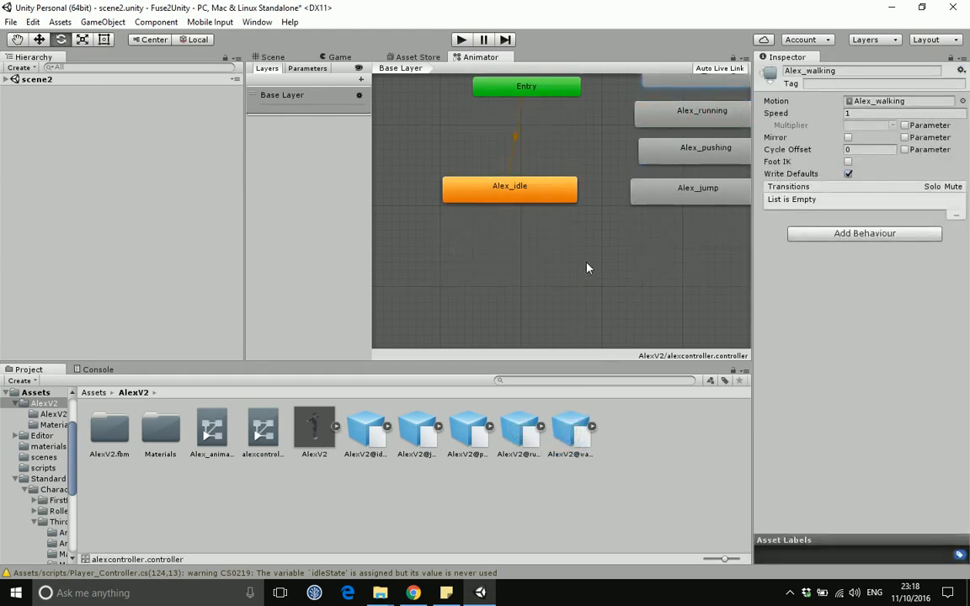
pyautogui.moveTo(600, 240); pyautogui.dragTo(629, 307, button='middle')
pyautogui.moveTo(708, 221); pyautogui.dragTo(396, 177)
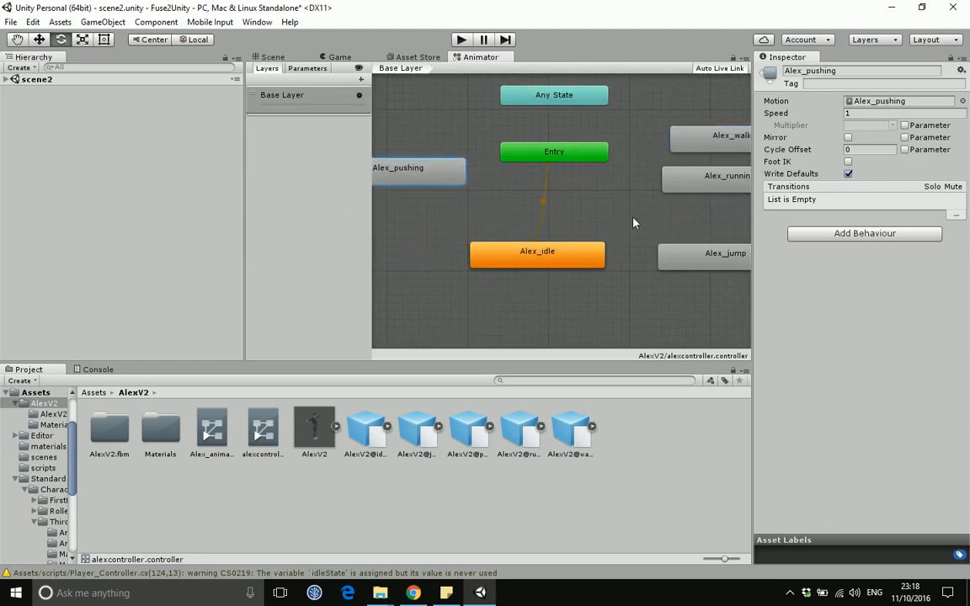
pyautogui.moveTo(704, 256); pyautogui.dragTo(417, 238)
pyautogui.moveTo(400, 179); pyautogui.dragTo(412, 305)
pyautogui.moveTo(398, 236); pyautogui.dragTo(424, 199)
pyautogui.moveTo(523, 256); pyautogui.dragTo(554, 261)
pyautogui.click(708, 178)
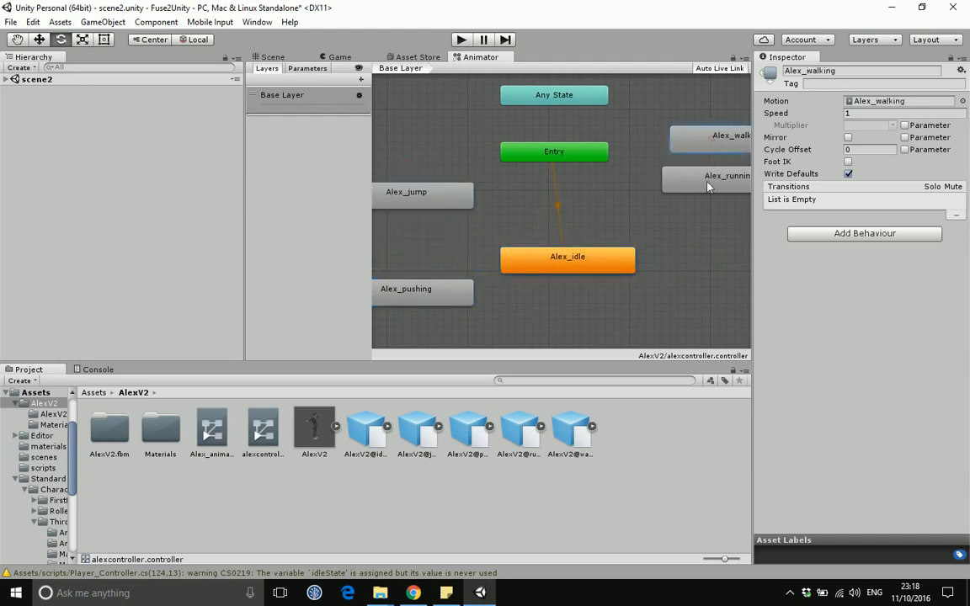
pyautogui.moveTo(708, 179); pyautogui.dragTo(714, 278)
pyautogui.moveTo(712, 136); pyautogui.dragTo(683, 203)
pyautogui.moveTo(534, 267); pyautogui.dragTo(539, 250)
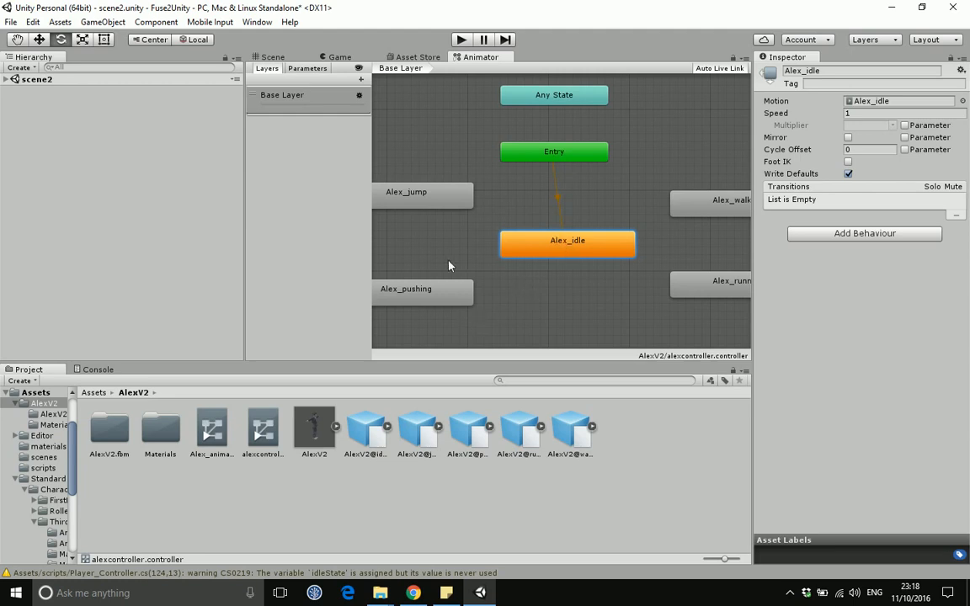
# Expand scene2's object list and add a Terrain to the scene.
pyautogui.click(314, 429)
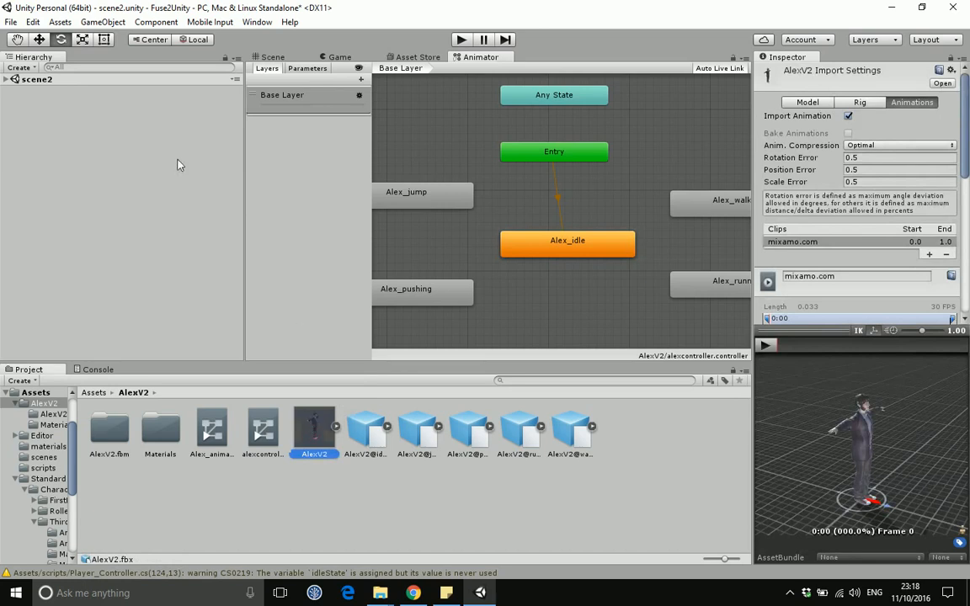
pyautogui.click(30, 67)
pyautogui.click(29, 87)
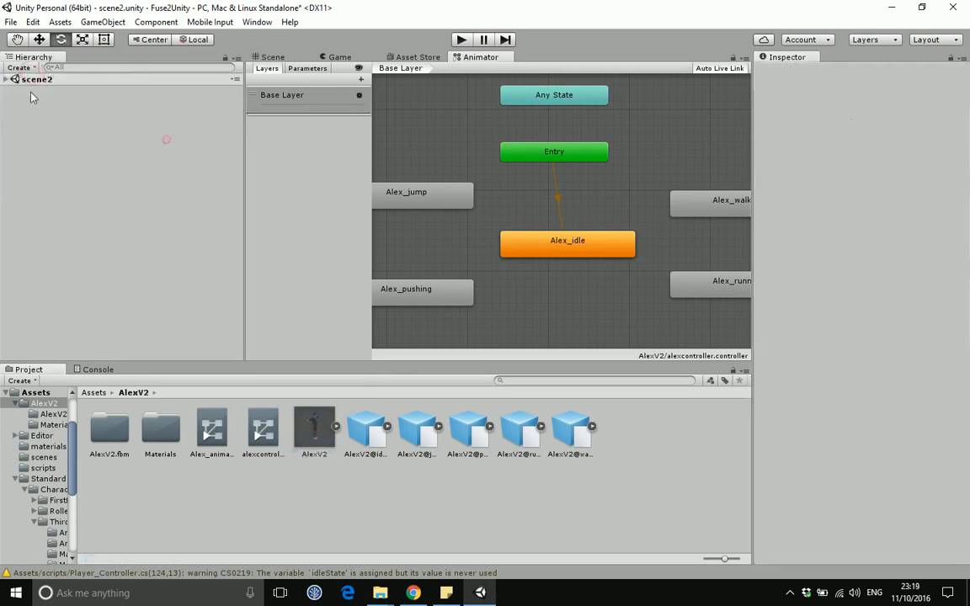
pyautogui.click(25, 80)
pyautogui.click(7, 79)
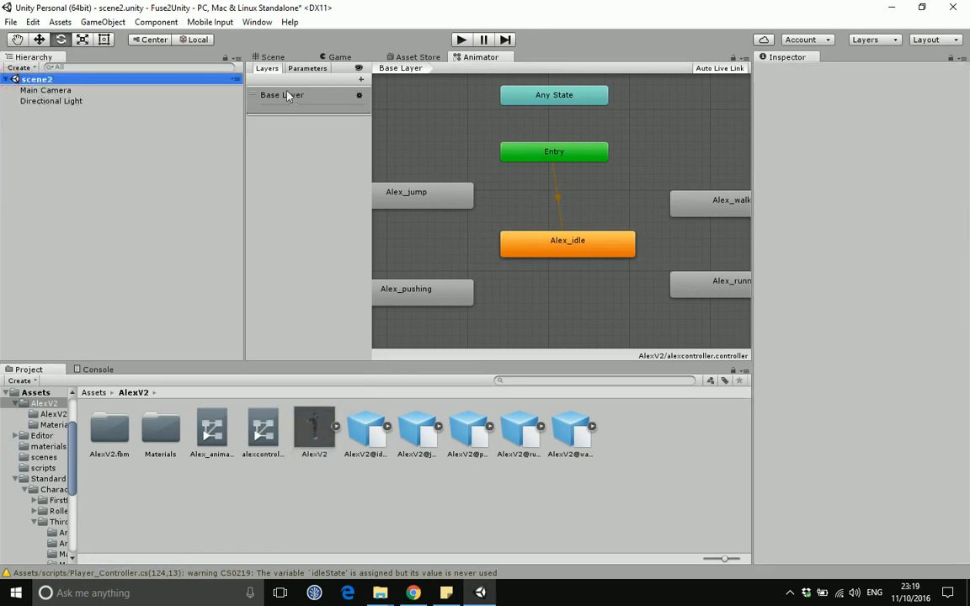
pyautogui.click(268, 57)
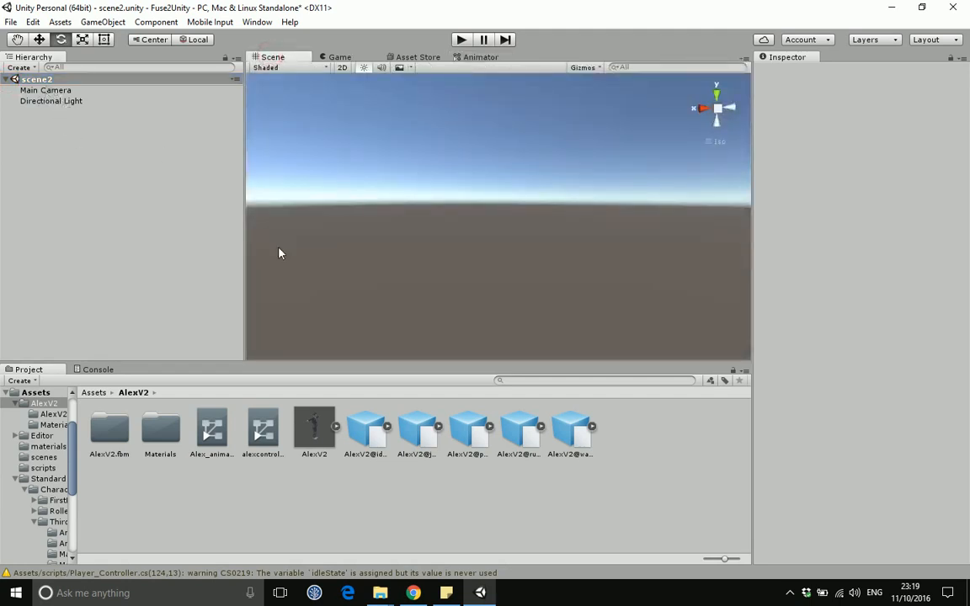
pyautogui.click(103, 22)
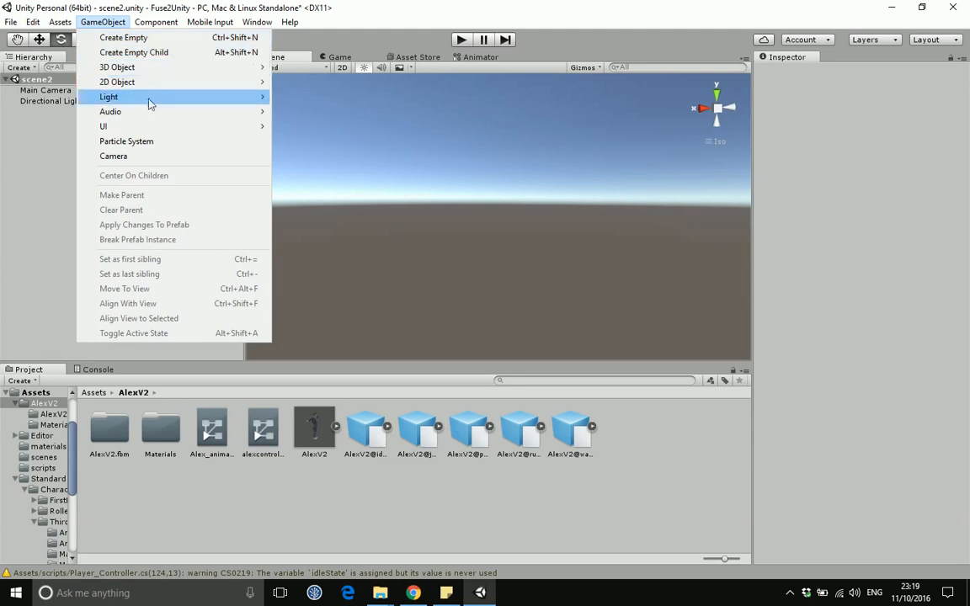
pyautogui.moveTo(144, 67)
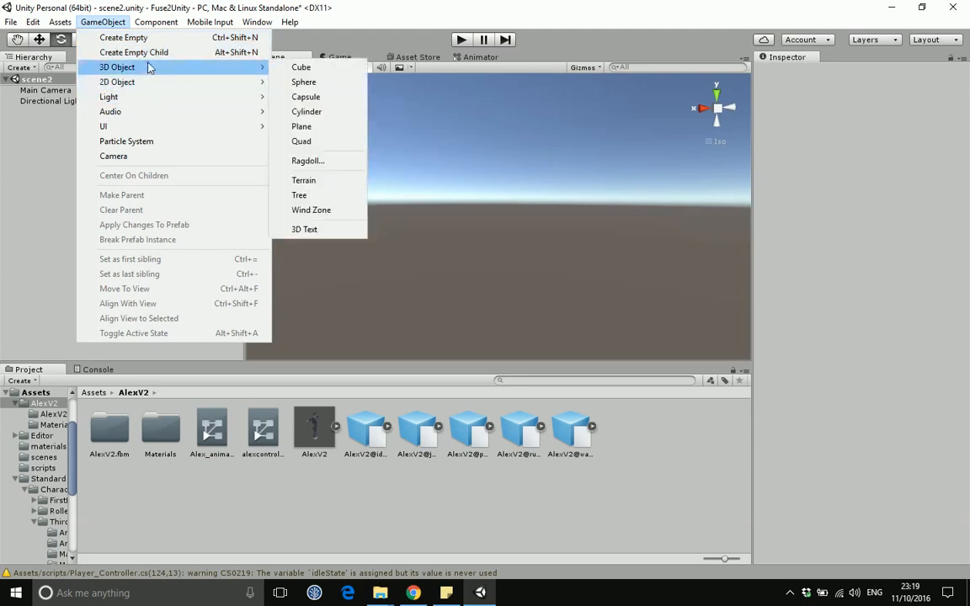
pyautogui.click(308, 179)
# Place the AlexV2 model on the terrain and frame it in the scene view.
pyautogui.moveTo(410, 253); pyautogui.dragTo(626, 278, button='middle')
pyautogui.scroll(3, 556, 281)
pyautogui.moveTo(314, 430); pyautogui.dragTo(502, 268)
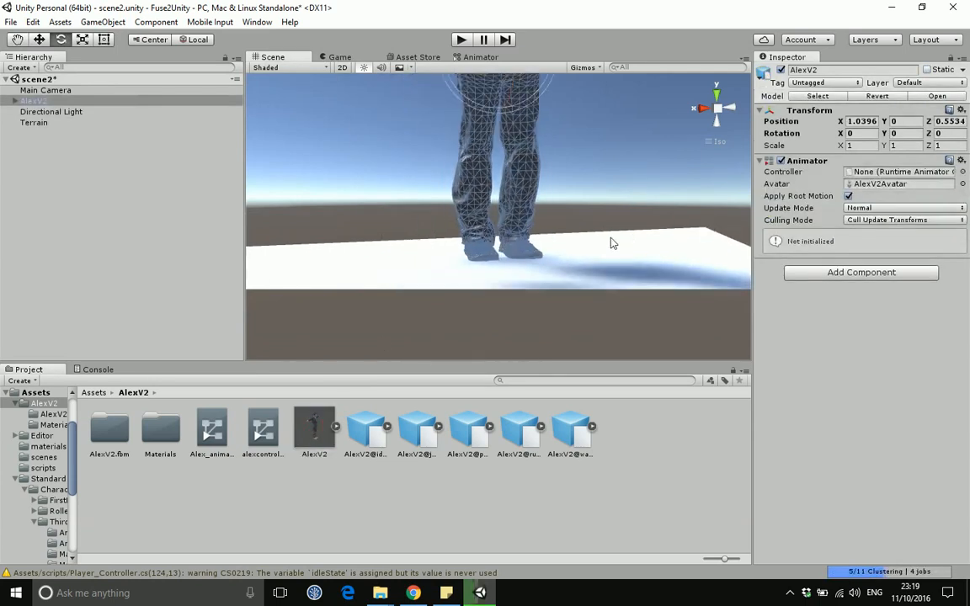
pyautogui.press('f')
pyautogui.keyDown('alt'); pyautogui.moveTo(599, 230); pyautogui.dragTo(427, 262); pyautogui.keyUp('alt')
pyautogui.moveTo(444, 272); pyautogui.dragTo(616, 290, button='middle')
# Move the AlexV2 character further onto the terrain, to about X 9.38, Y -0.01, Z 5.82.
pyautogui.click(39, 40)
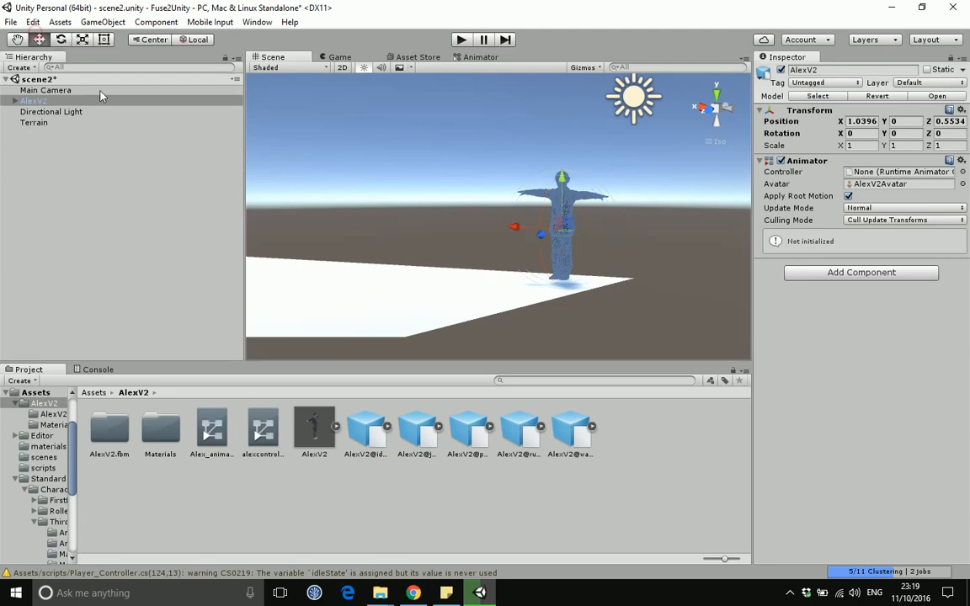
pyautogui.moveTo(525, 227); pyautogui.dragTo(315, 242)
pyautogui.moveTo(346, 165); pyautogui.dragTo(340, 238)
pyautogui.moveTo(418, 250); pyautogui.dragTo(570, 260, button='middle')
pyautogui.moveTo(563, 221); pyautogui.dragTo(618, 246)
pyautogui.moveTo(617, 245); pyautogui.dragTo(494, 253, button='middle')
pyautogui.moveTo(470, 226); pyautogui.dragTo(646, 248)
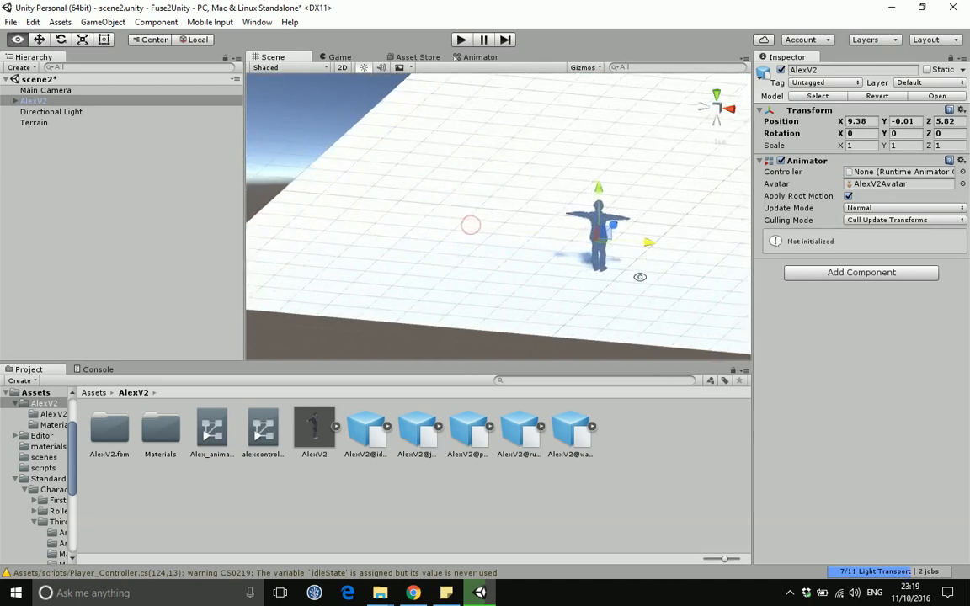
pyautogui.moveTo(639, 276); pyautogui.dragTo(489, 283, button='middle')
pyautogui.scroll(3, 551, 275)
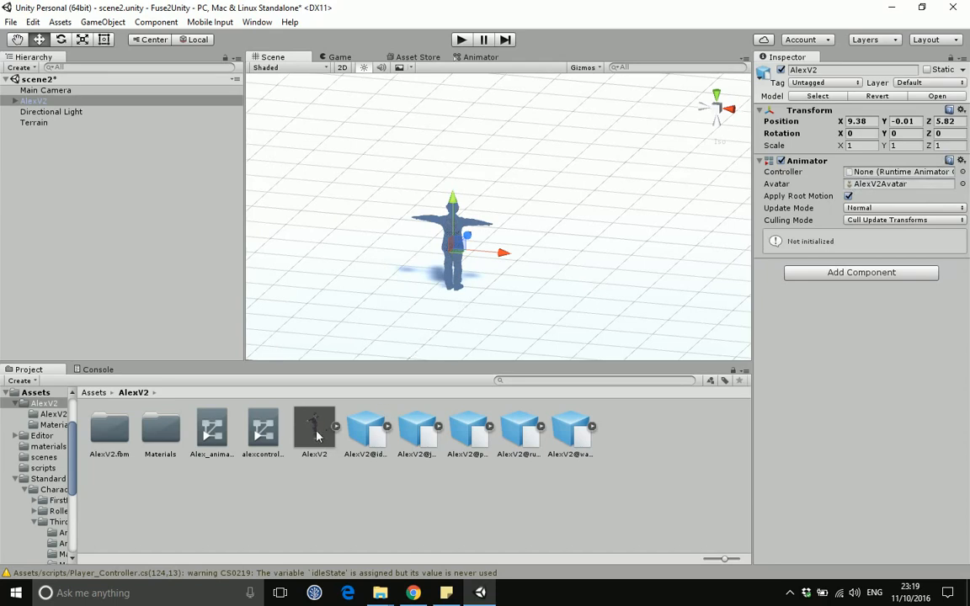
# Assign alexcontroller as the AlexV2 character's Animator controller and inspect its default Alex_idle state.
pyautogui.moveTo(263, 427); pyautogui.dragTo(859, 174)
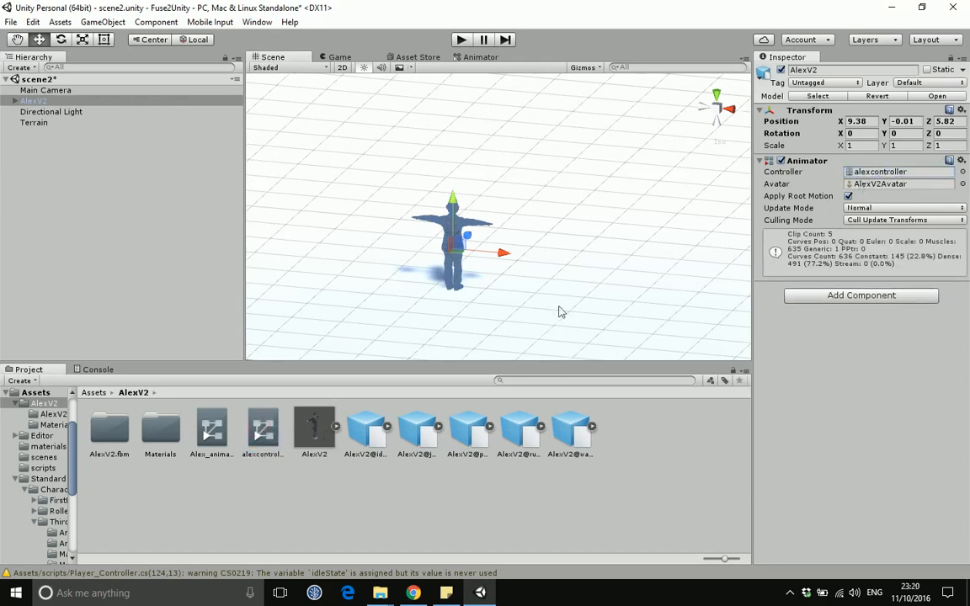
pyautogui.click(477, 58)
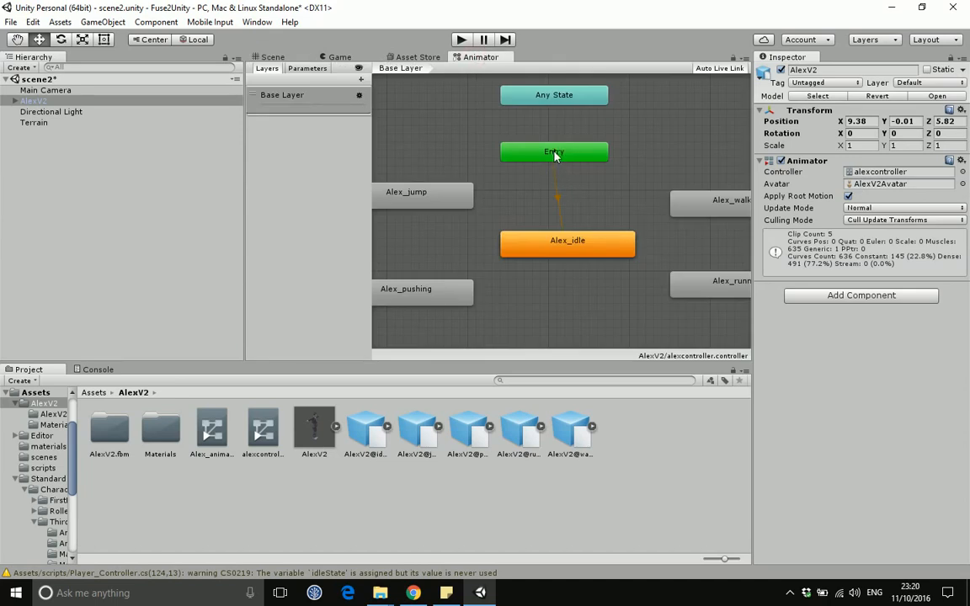
pyautogui.click(571, 248)
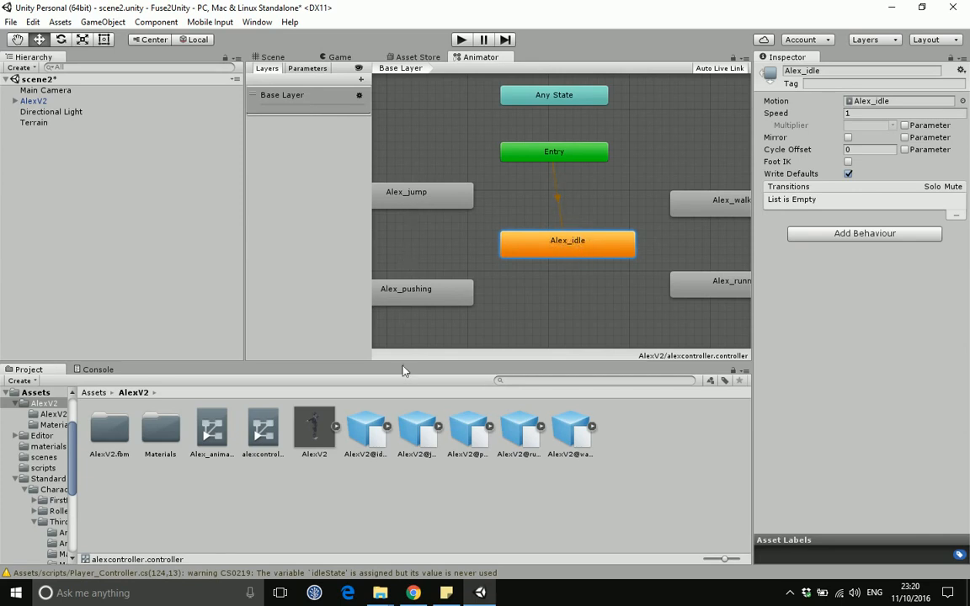
# Check the Loop Time setting of the Alex_idle clip in the AlexV2@idle asset.
pyautogui.click(365, 432)
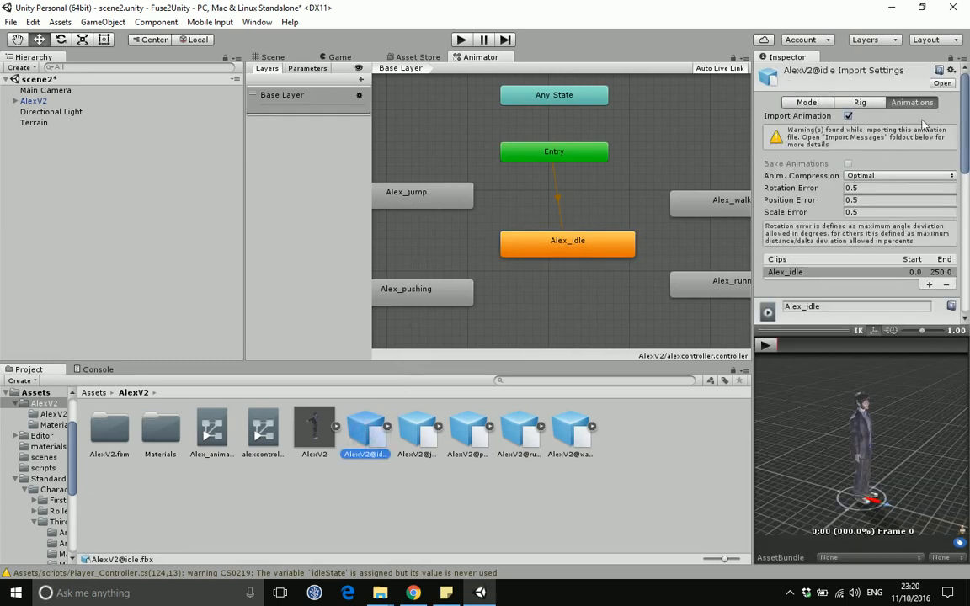
pyautogui.scroll(-5, 924, 168)
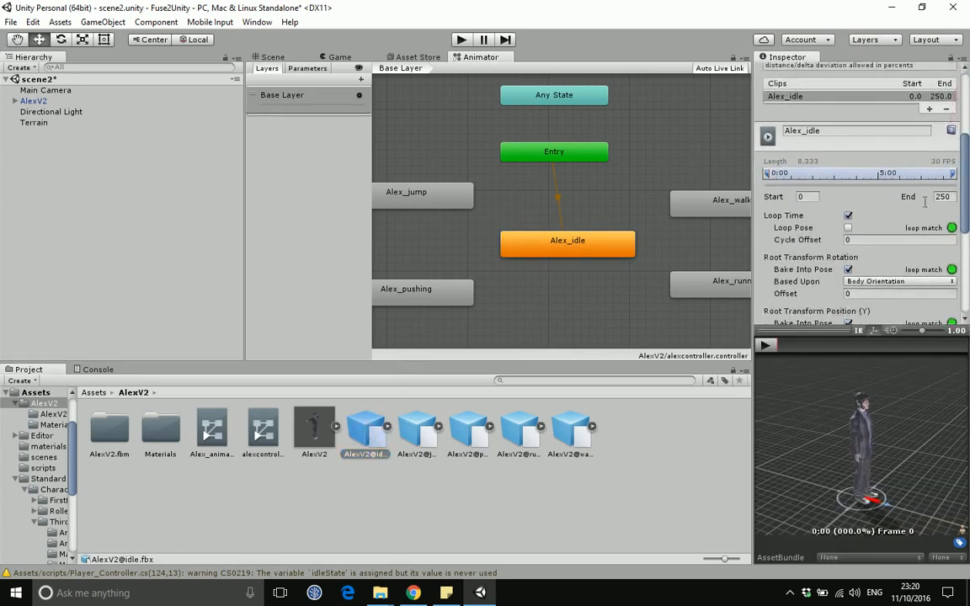
pyautogui.click(849, 216)
# Run the scene to watch the character's idle animation, and stop it after watching.
pyautogui.click(270, 56)
pyautogui.click(461, 40)
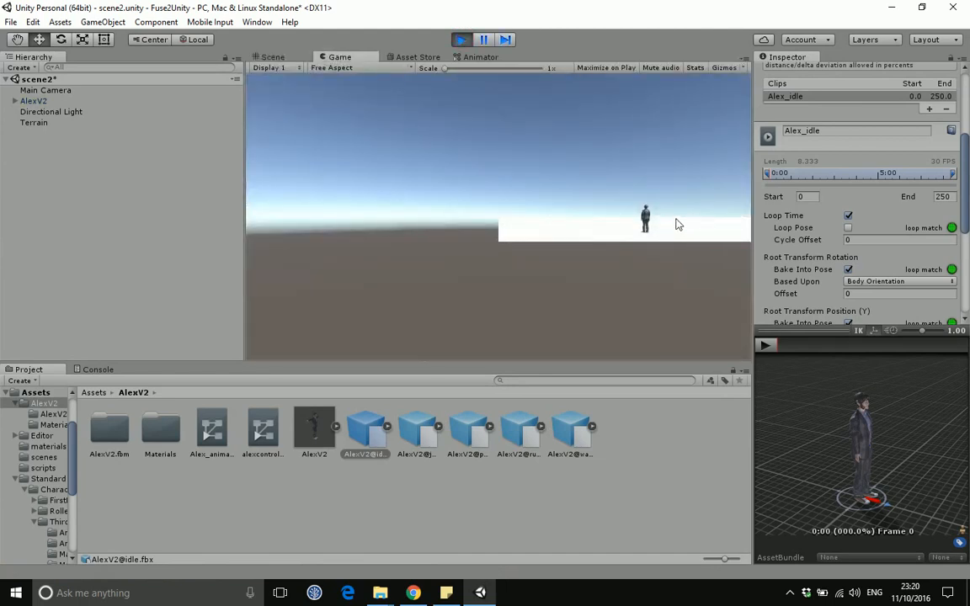
pyautogui.click(462, 39)
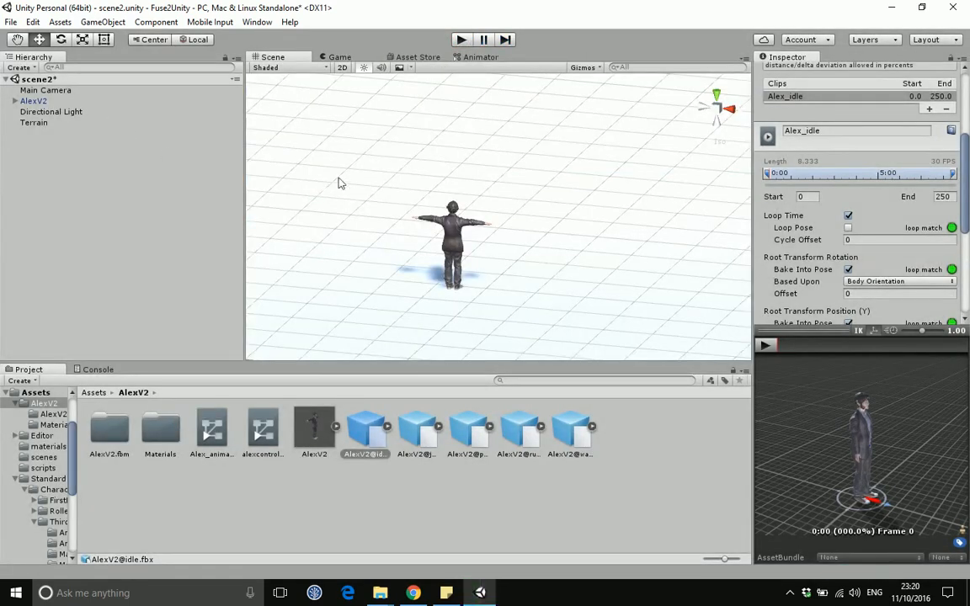
# Align the Main Camera with a scene view facing the front of the AlexV2 character and check the framing in the Game view.
pyautogui.scroll(3, 493, 212)
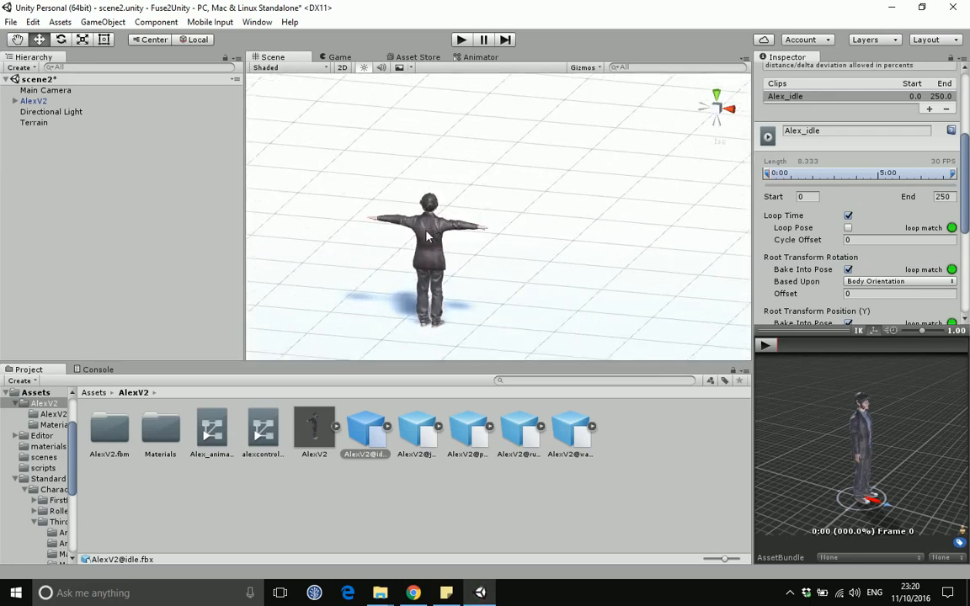
pyautogui.keyDown('alt'); pyautogui.moveTo(424, 235); pyautogui.dragTo(390, 237); pyautogui.keyUp('alt')
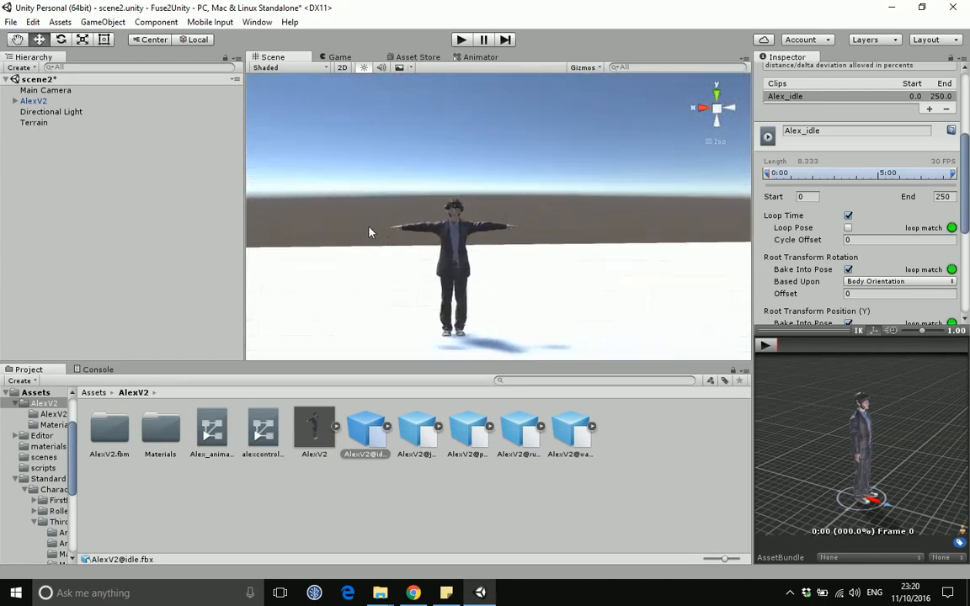
pyautogui.click(43, 89)
pyautogui.click(99, 22)
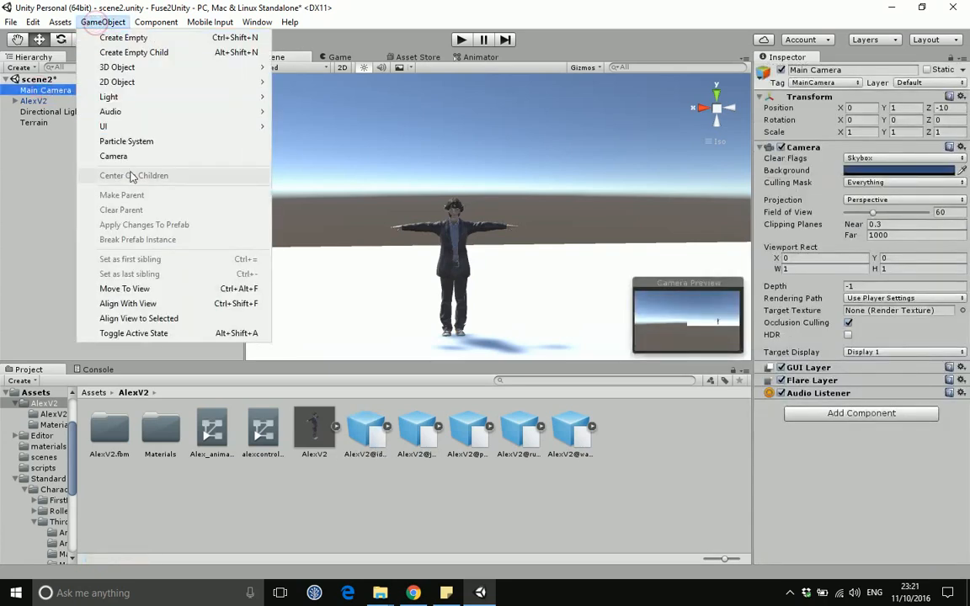
pyautogui.click(135, 304)
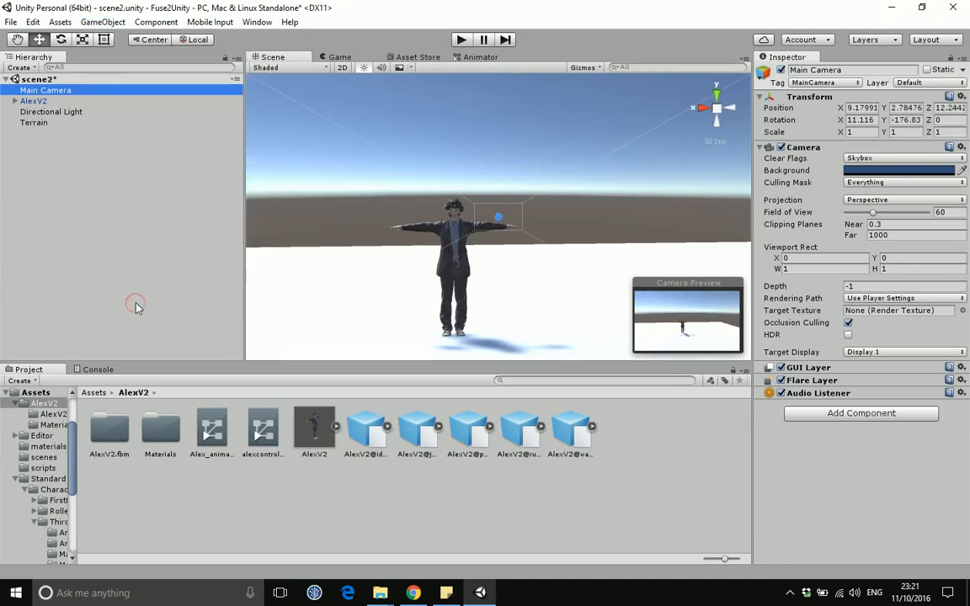
pyautogui.click(337, 57)
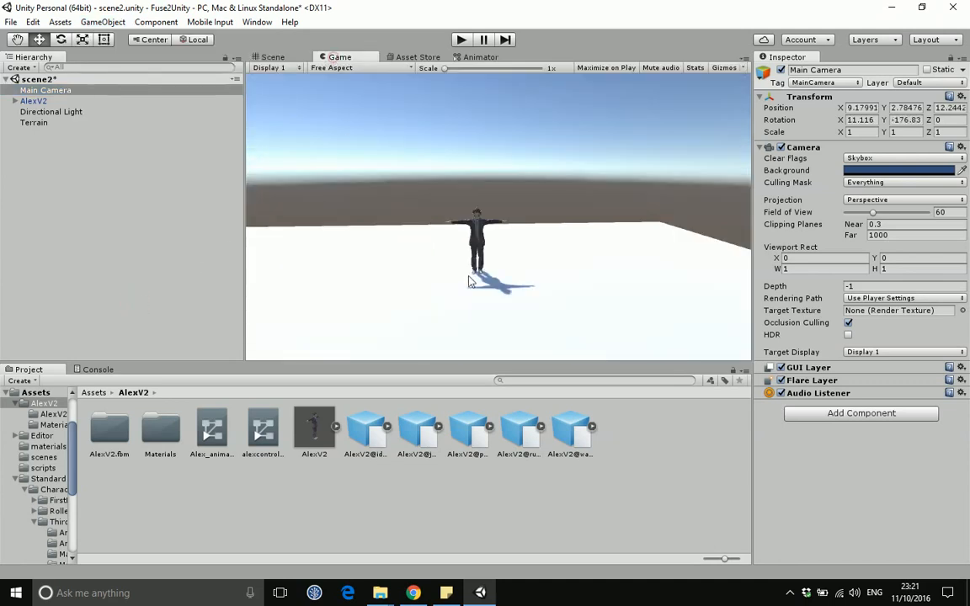
# Realign the Main Camera with a closer front view of the AlexV2 character.
pyautogui.click(272, 57)
pyautogui.scroll(4, 447, 261)
pyautogui.moveTo(446, 256); pyautogui.dragTo(531, 204, button='middle')
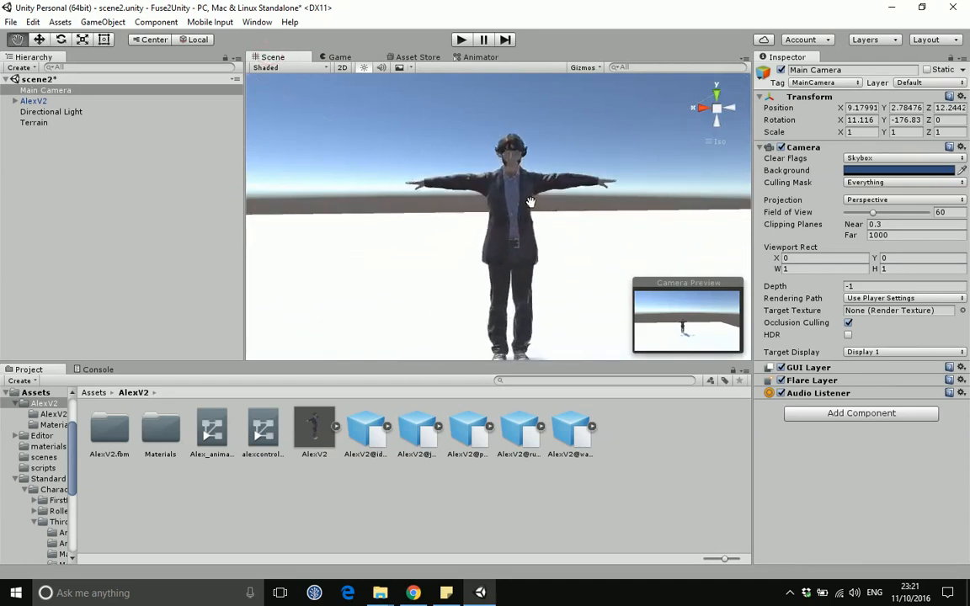
pyautogui.click(46, 89)
pyautogui.click(102, 22)
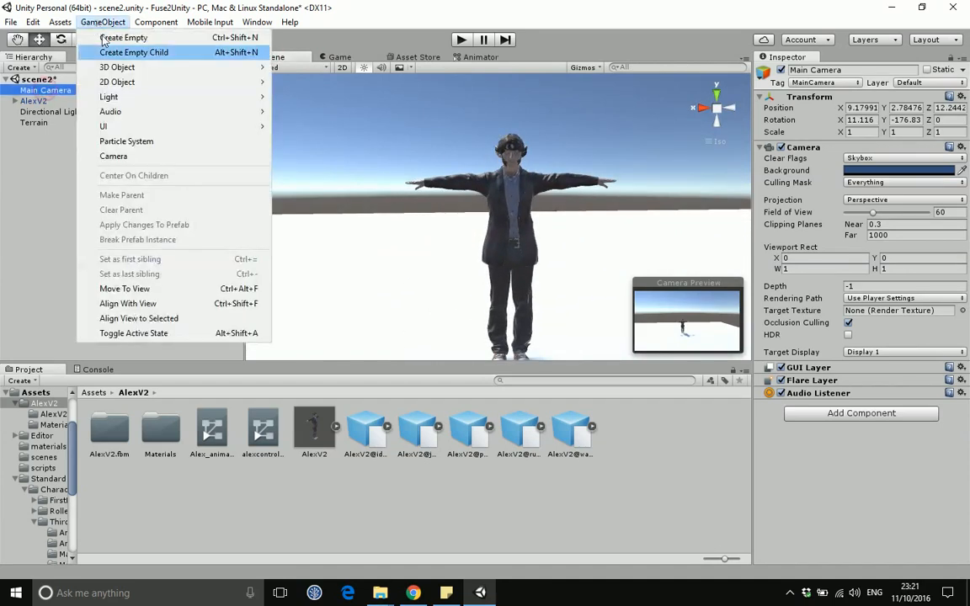
pyautogui.click(154, 305)
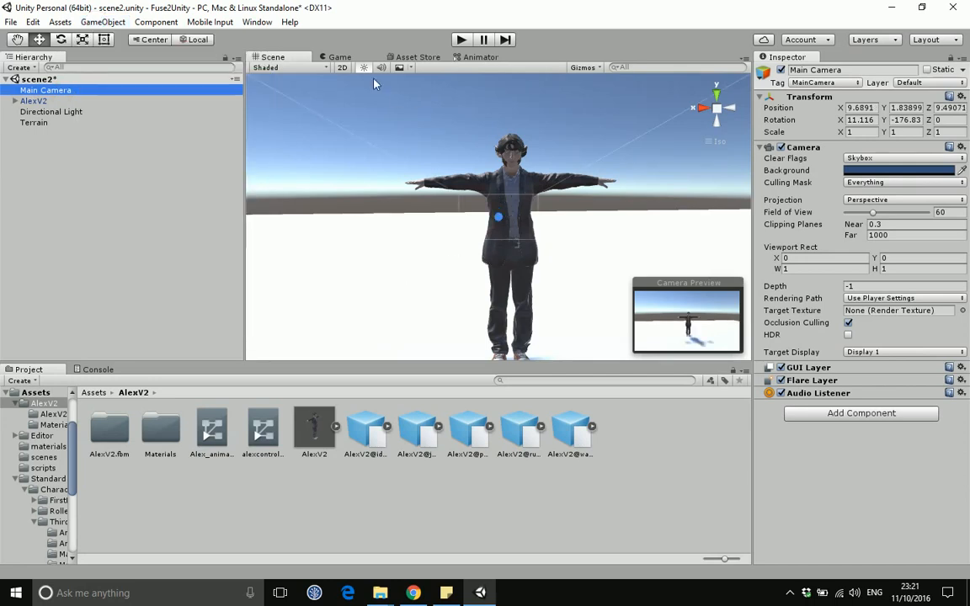
# Check the closer camera framing in the Game view, run the scene to watch the idle animation, and stop it.
pyautogui.click(341, 58)
pyautogui.click(278, 57)
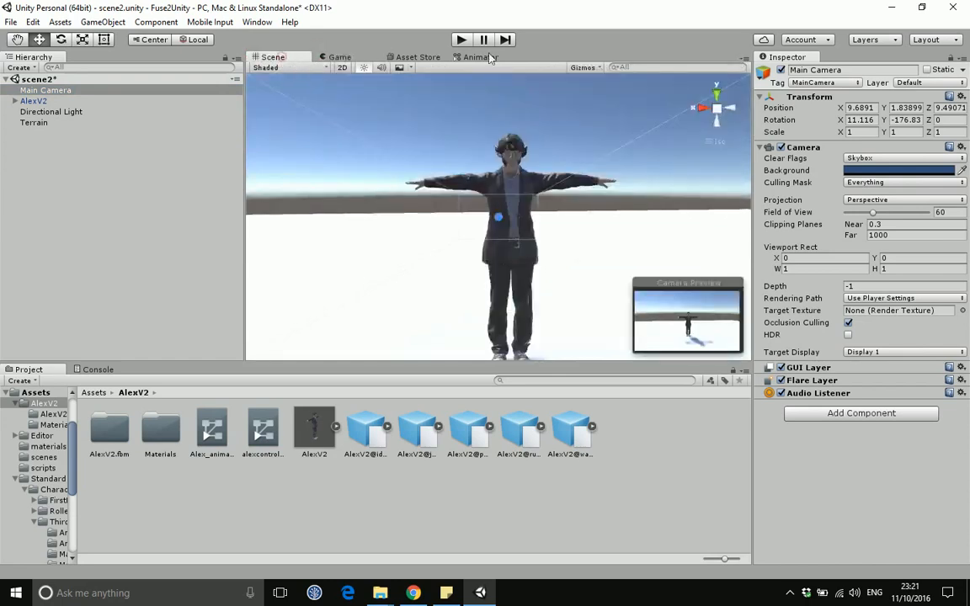
pyautogui.click(462, 40)
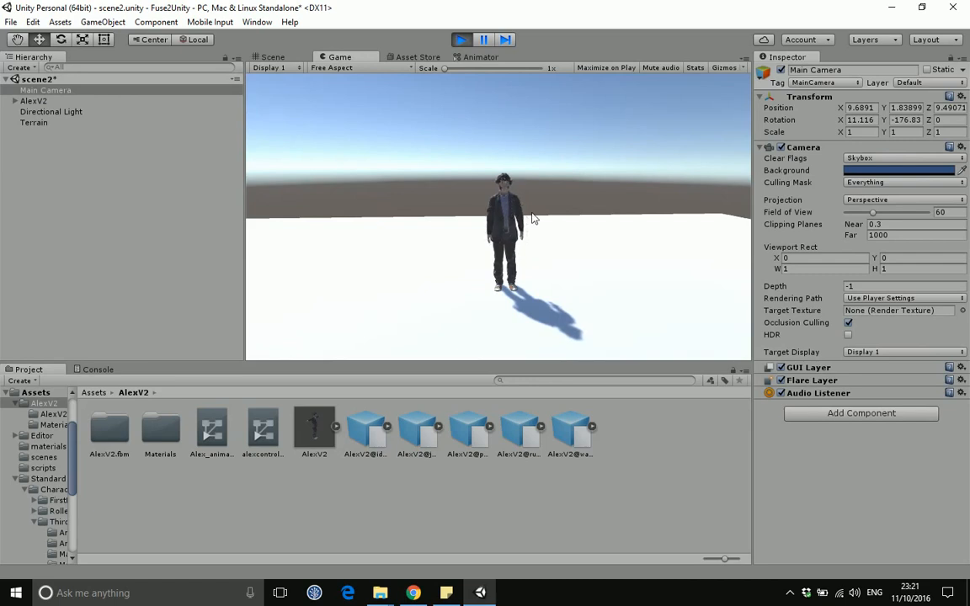
pyautogui.click(462, 40)
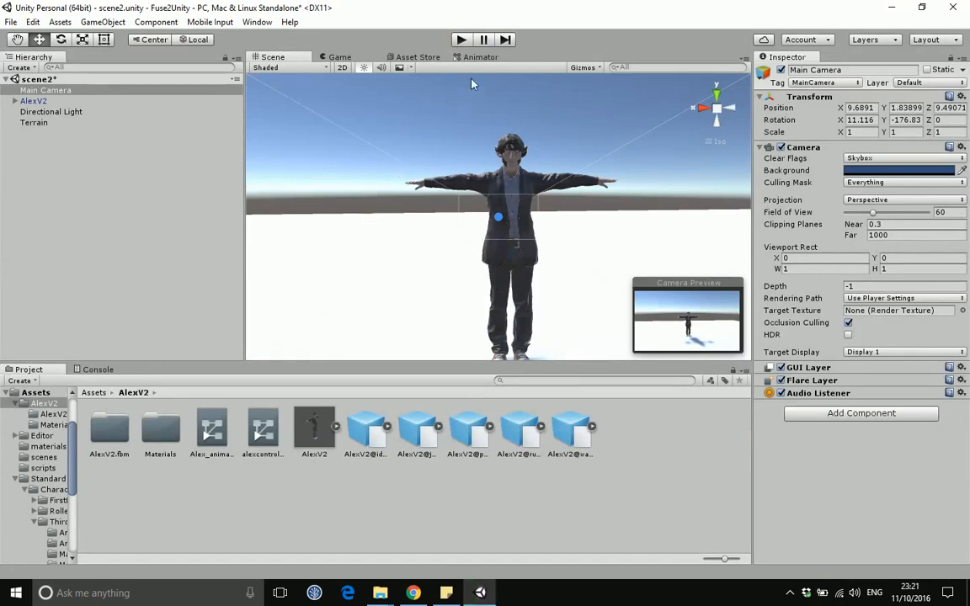
# Centre the Alex_idle state under Entry in the animator graph and make a transition from Alex_idle to Alex_walking.
pyautogui.click(477, 56)
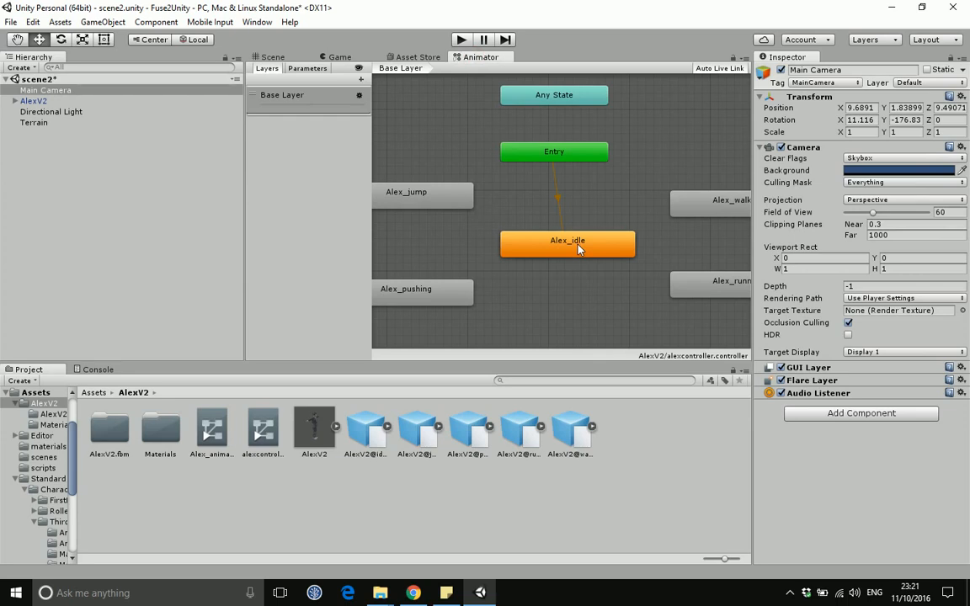
pyautogui.moveTo(577, 248)
pyautogui.mouseDown()
pyautogui.moveTo(573, 229)
pyautogui.moveTo(563, 247)
pyautogui.mouseUp()
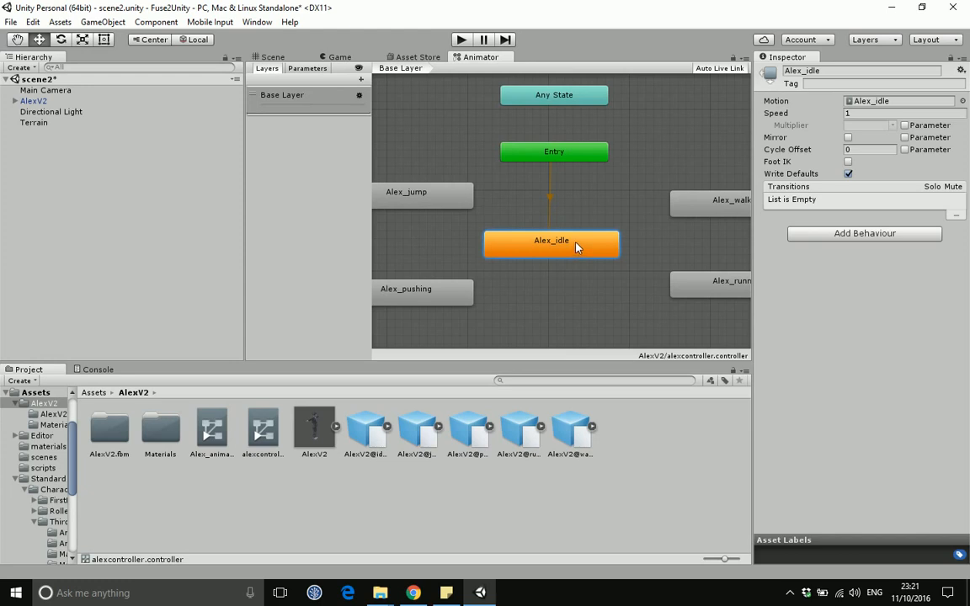
pyautogui.rightClick(572, 244)
pyautogui.click(587, 251)
pyautogui.click(704, 213)
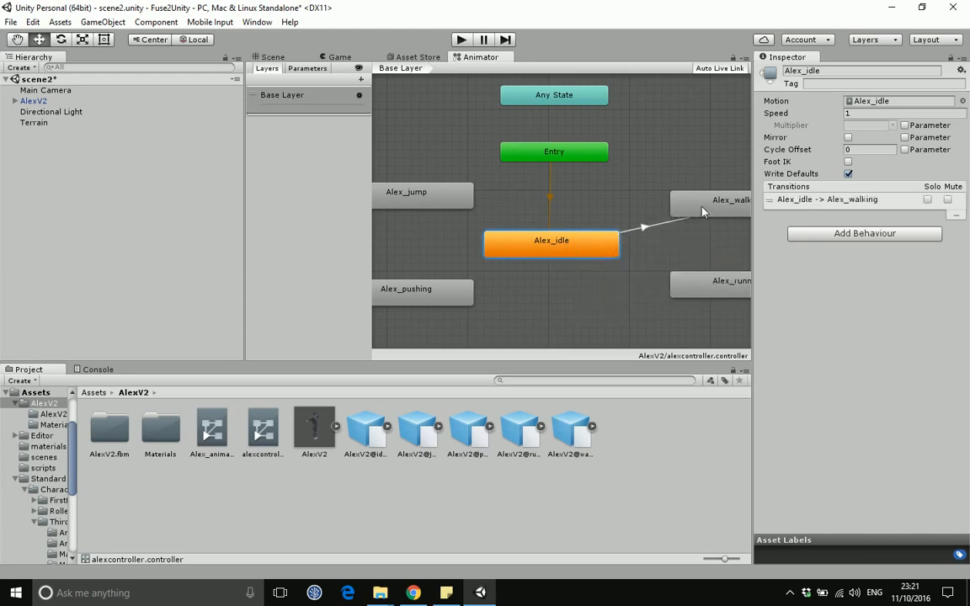
# Make a return transition from the Alex_walking state to Alex_idle.
pyautogui.click(698, 208)
pyautogui.rightClick(678, 204)
pyautogui.click(712, 212)
pyautogui.click(612, 240)
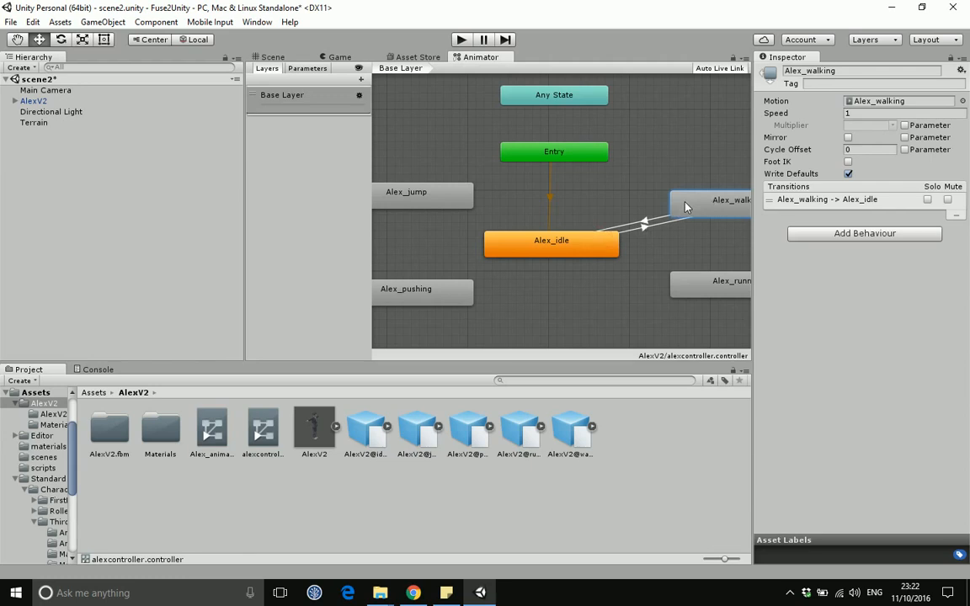
# Inspect the conditions of the Alex_idle to Alex_walking transition and add an Int animator parameter named AlexState.
pyautogui.click(645, 226)
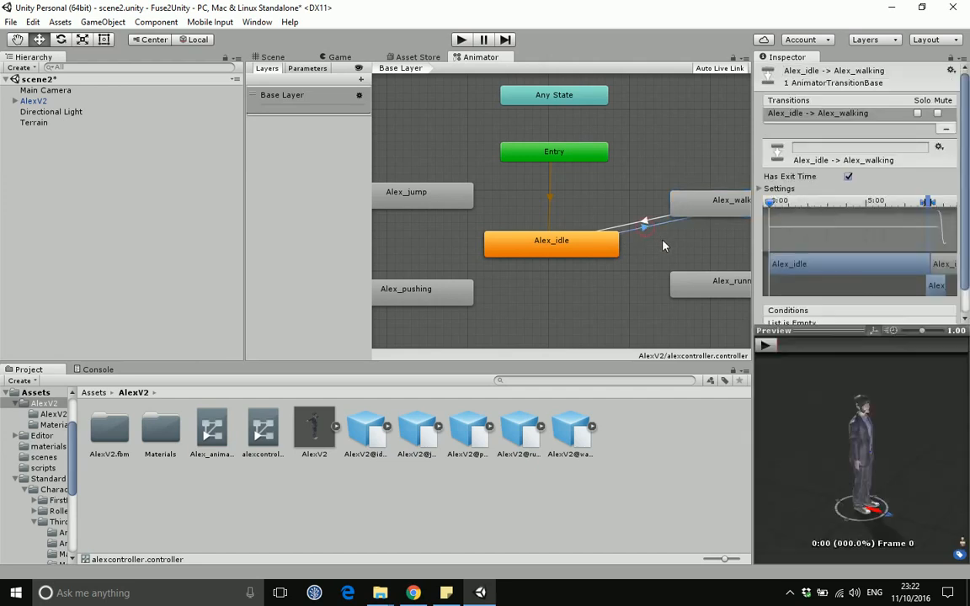
pyautogui.scroll(-2, 834, 270)
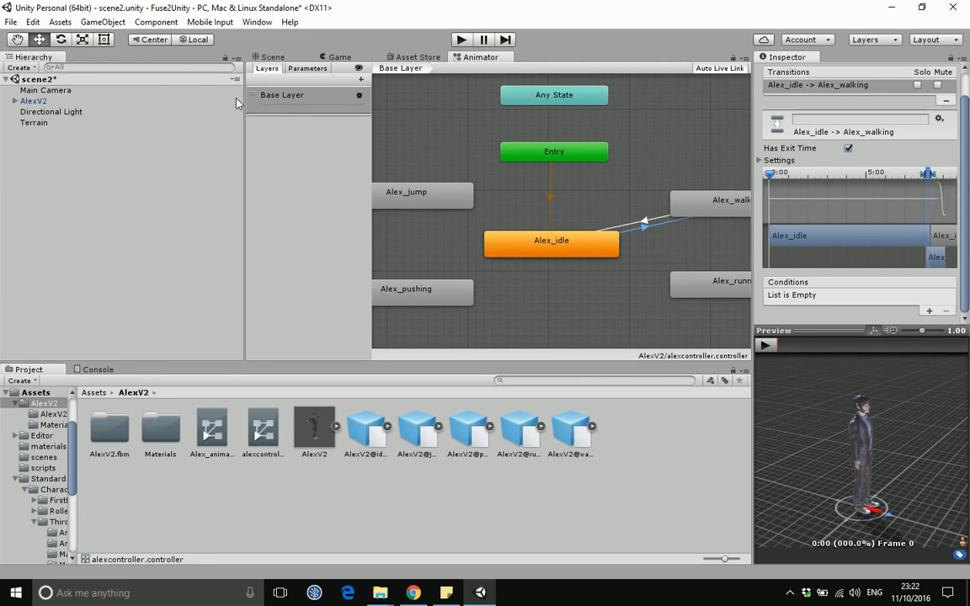
pyautogui.click(308, 68)
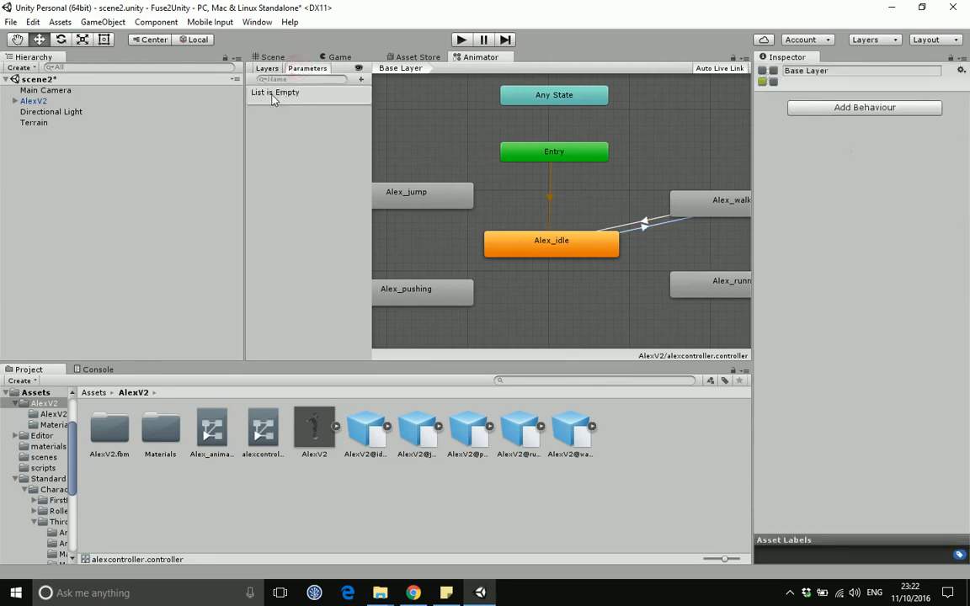
pyautogui.click(361, 79)
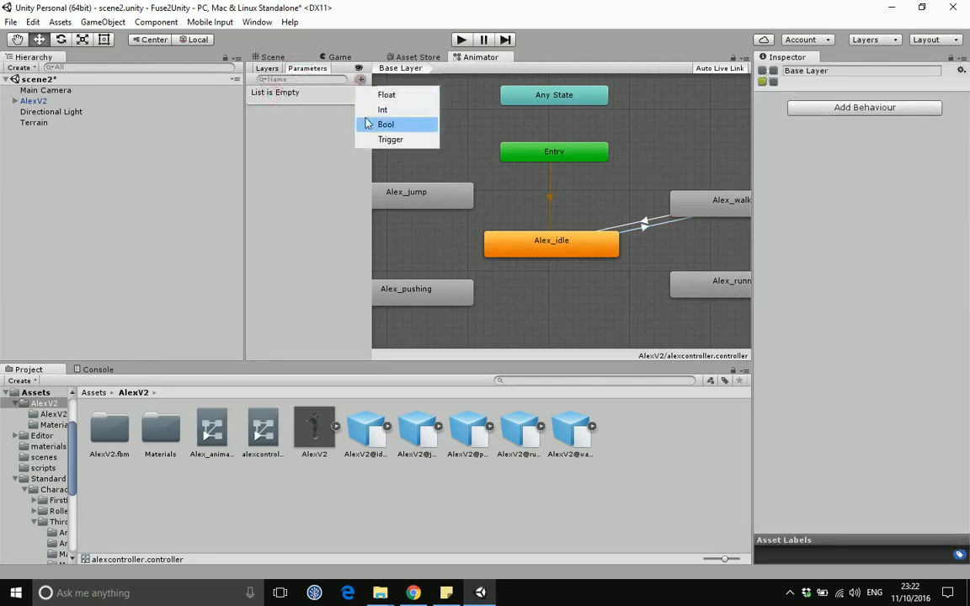
pyautogui.click(392, 106)
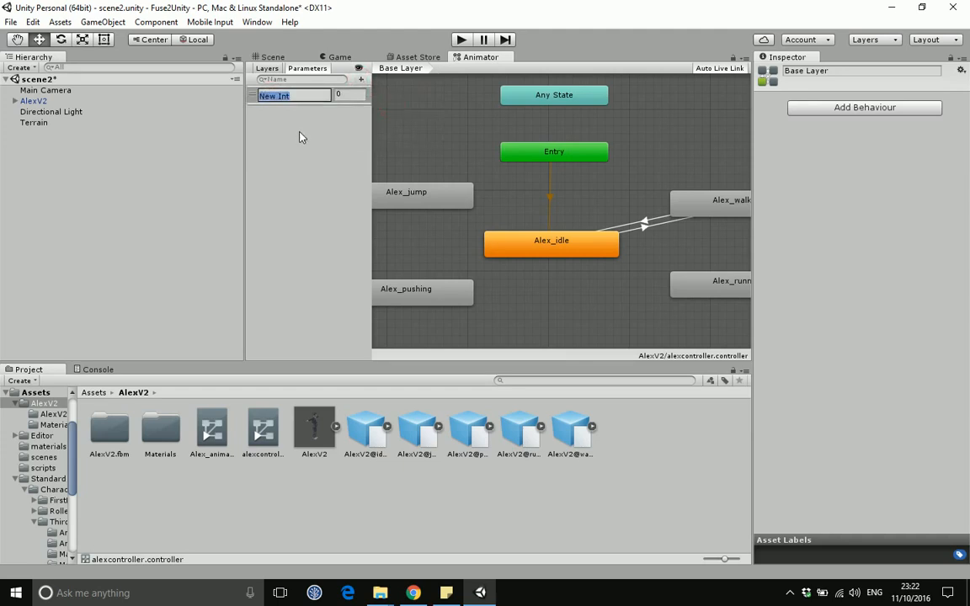
pyautogui.write('AlexState')
pyautogui.press('Return')
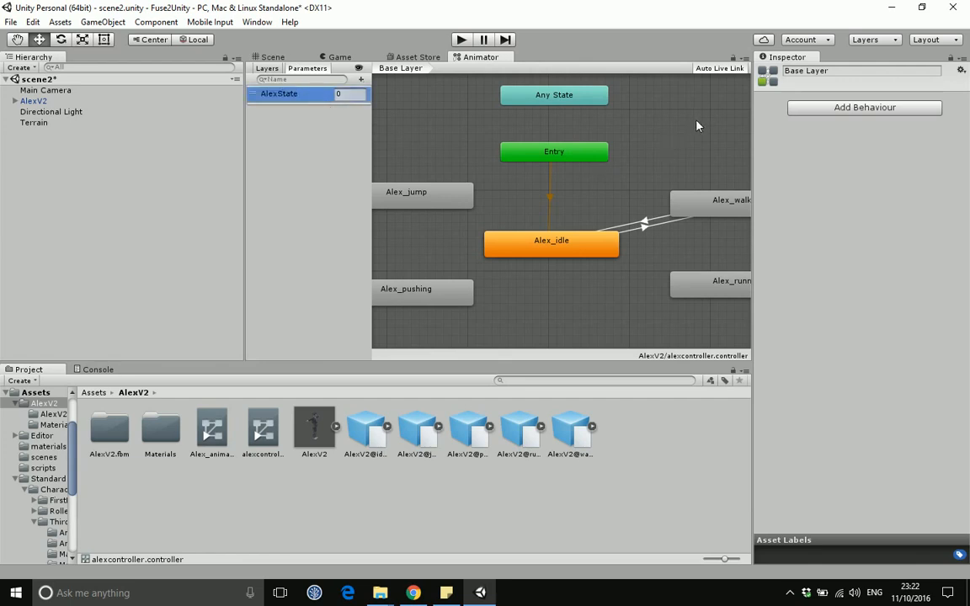
# Add the condition AlexState Equals 1 to the Alex_idle to Alex_walking transition.
pyautogui.click(642, 227)
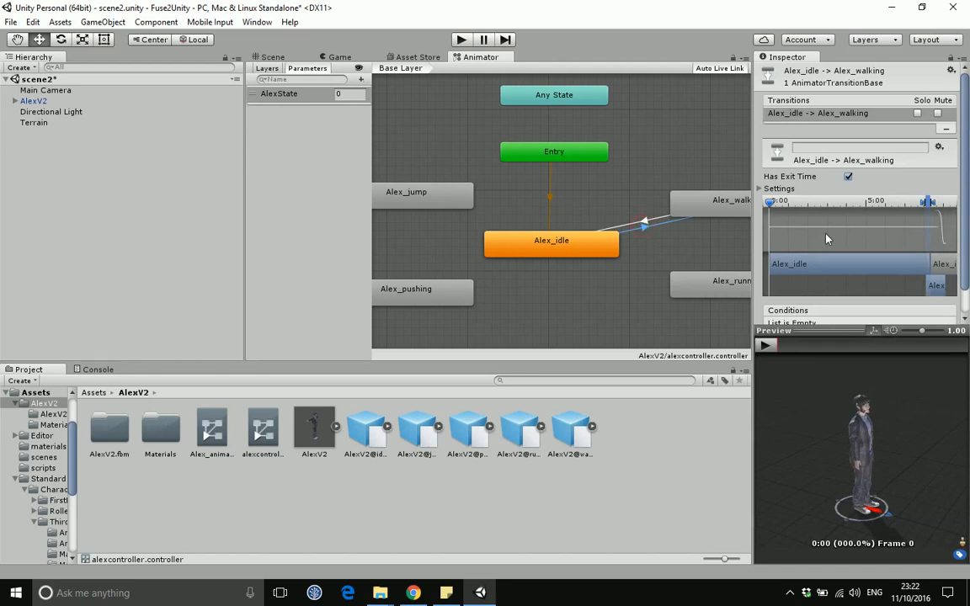
pyautogui.scroll(-2, 851, 286)
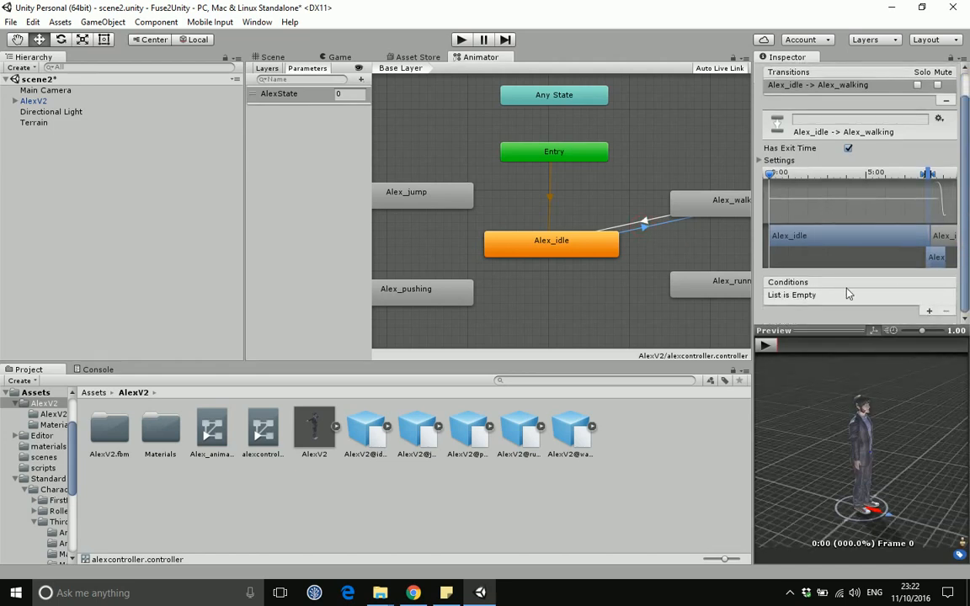
pyautogui.click(929, 311)
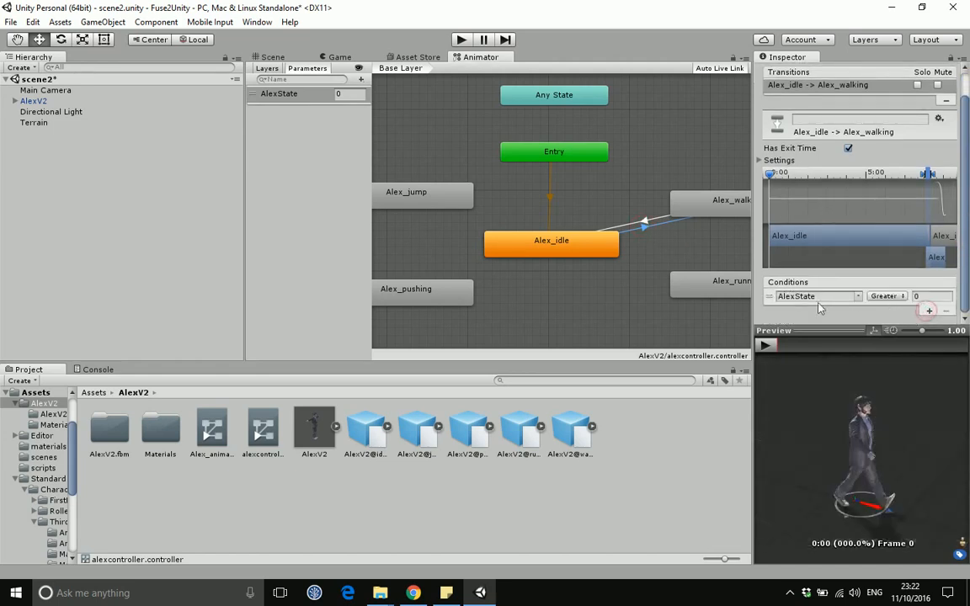
pyautogui.click(887, 296)
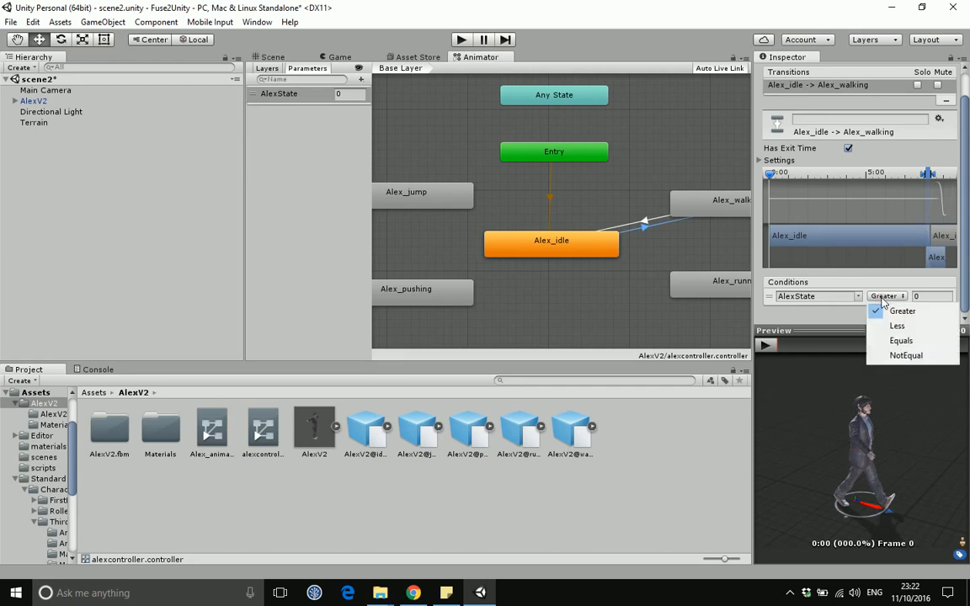
pyautogui.click(901, 341)
pyautogui.click(927, 296)
pyautogui.write('1')
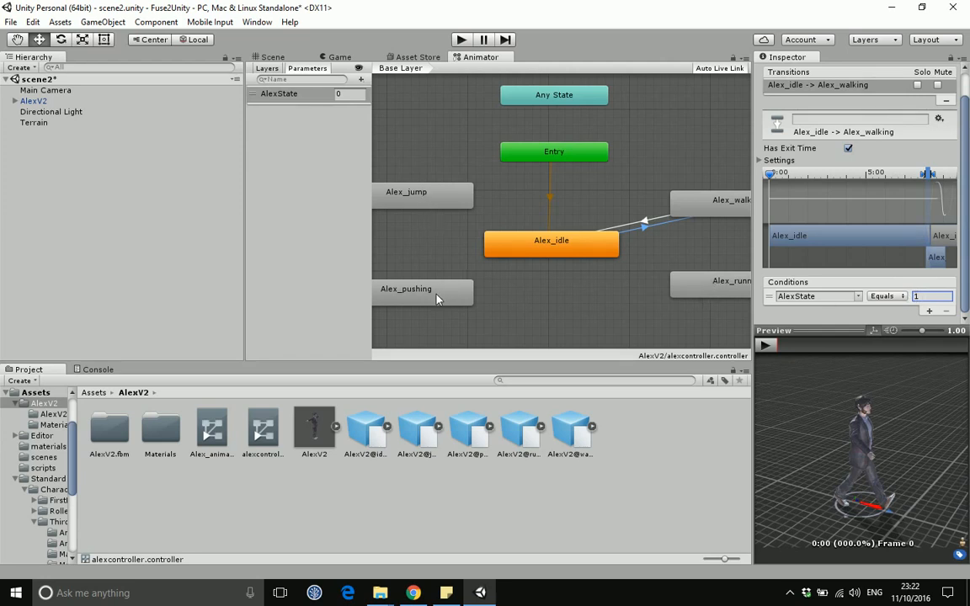
# Rearrange the graph with Alex_running above Alex_walking, and review the condition of the Alex_idle to Alex_walking transition.
pyautogui.moveTo(673, 205); pyautogui.dragTo(697, 211)
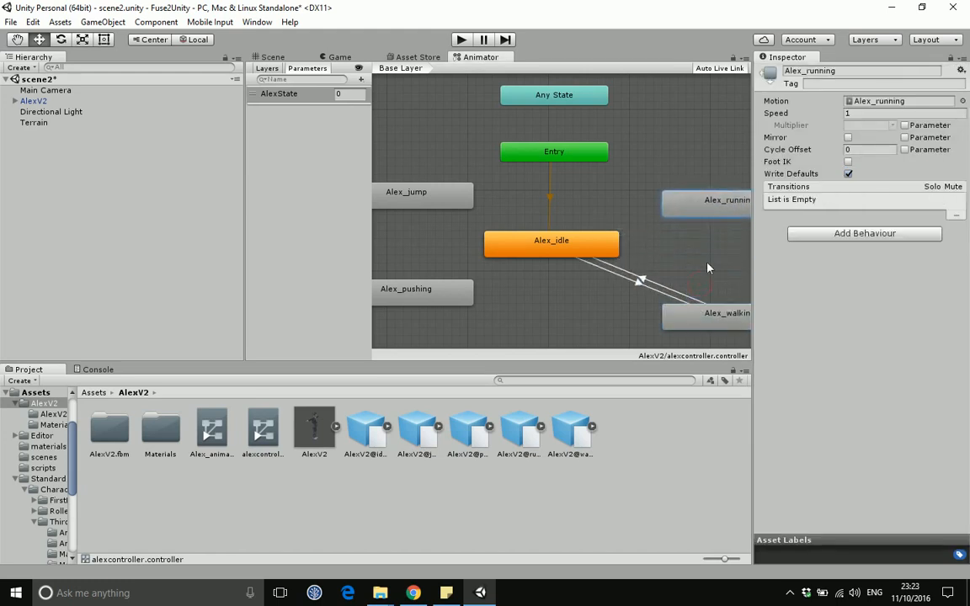
pyautogui.click(710, 312)
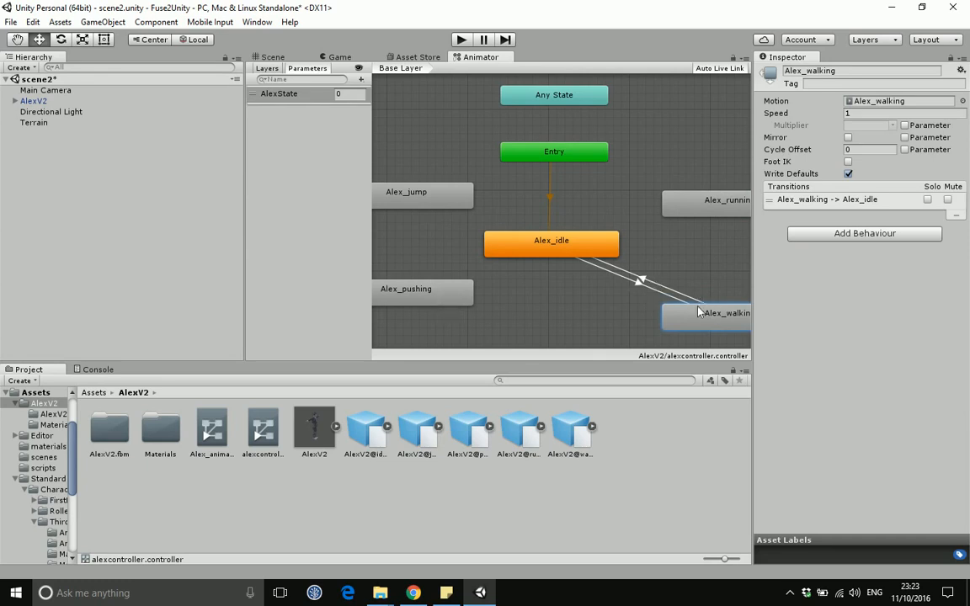
pyautogui.click(574, 255)
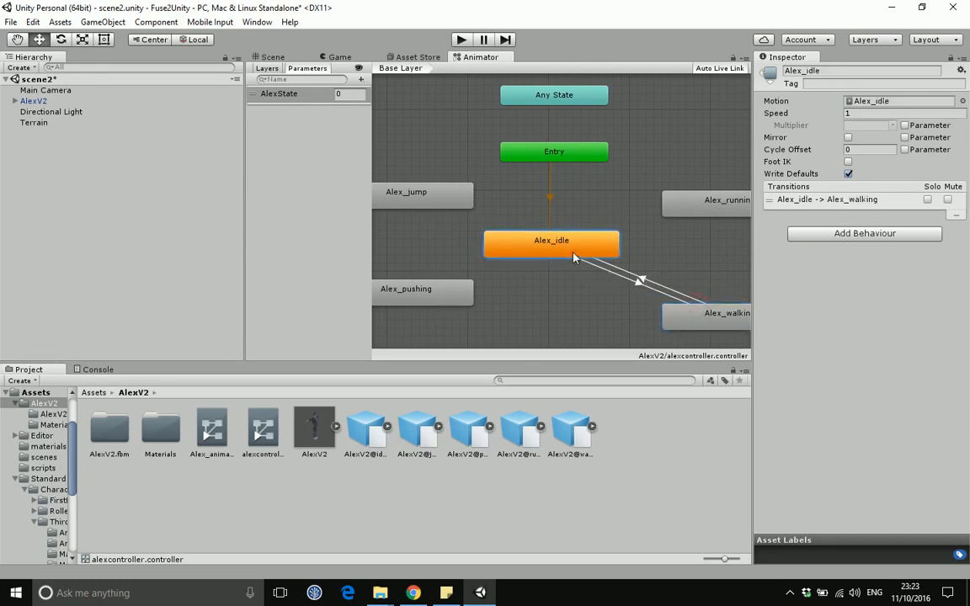
pyautogui.click(636, 284)
pyautogui.scroll(-1, 967, 236)
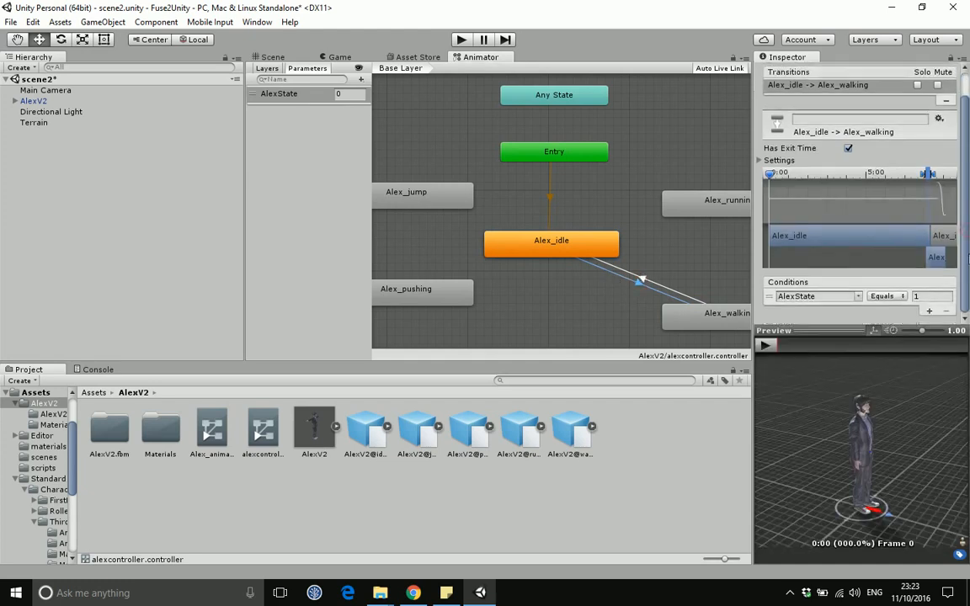
# Add the condition AlexState Equals 0 to the Alex_walking to Alex_idle transition.
pyautogui.click(644, 282)
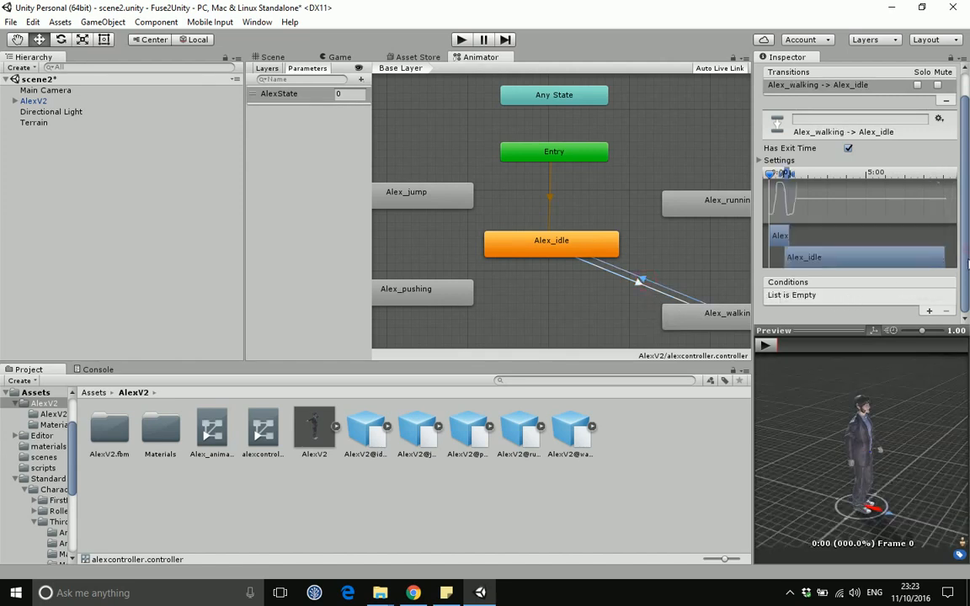
pyautogui.click(929, 311)
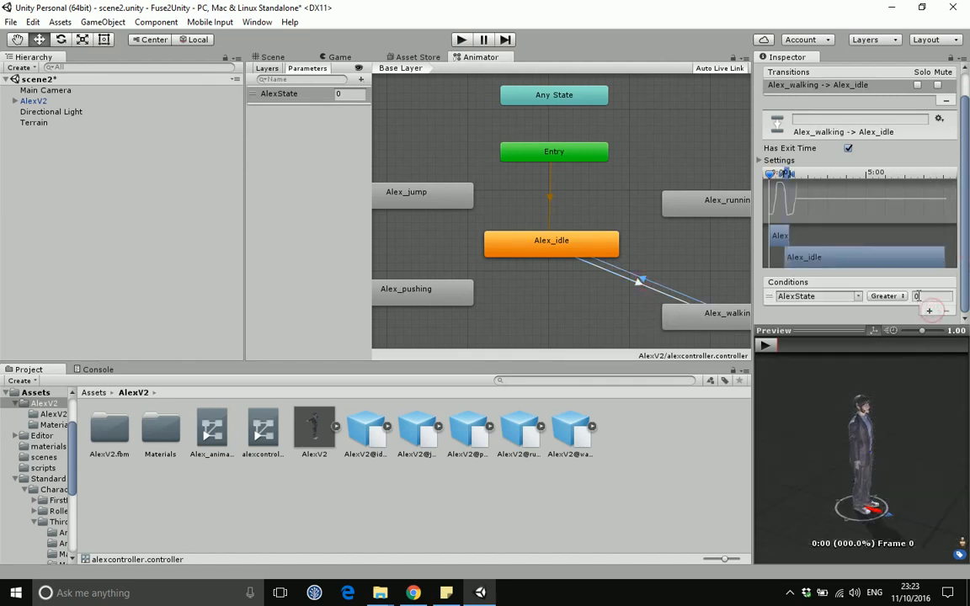
pyautogui.click(888, 295)
pyautogui.click(899, 340)
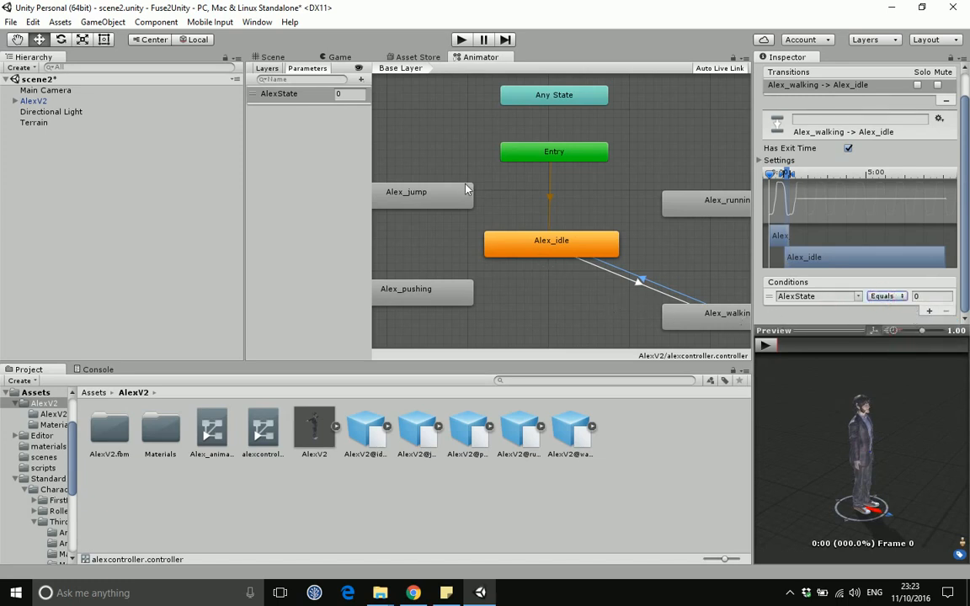
# Run the scene to test the character with the conditional transitions in place, and stop it.
pyautogui.click(461, 41)
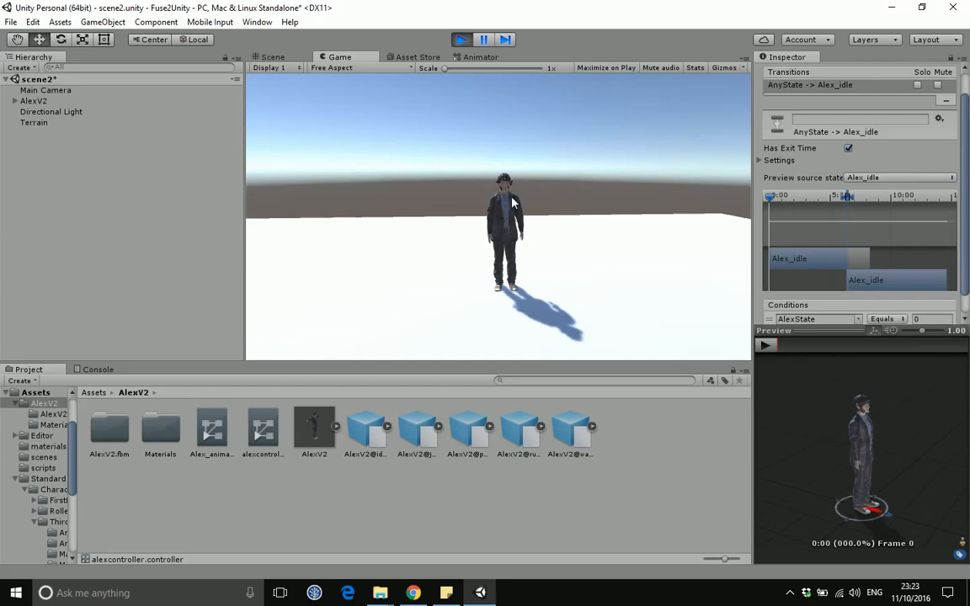
pyautogui.click(460, 40)
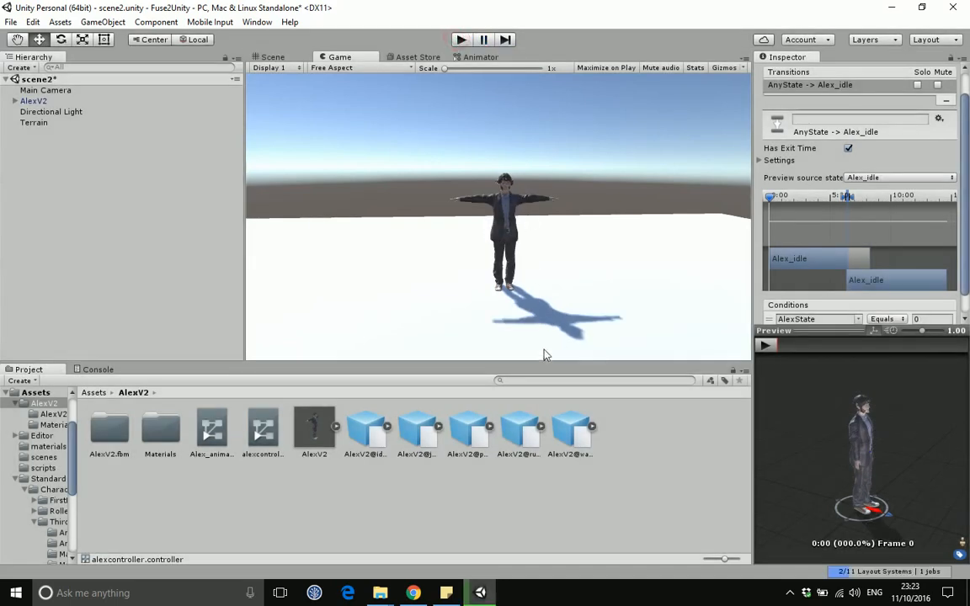
# Create a C# script named AlexController in the AlexV2 assets folder and open its code in Visual Studio.
pyautogui.rightClick(469, 514)
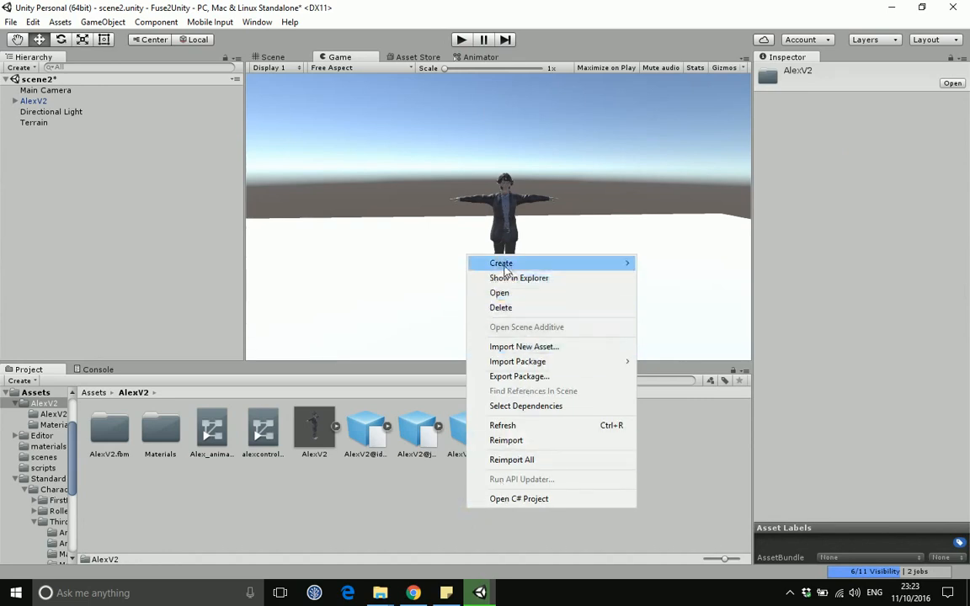
pyautogui.moveTo(546, 266)
pyautogui.click(662, 263)
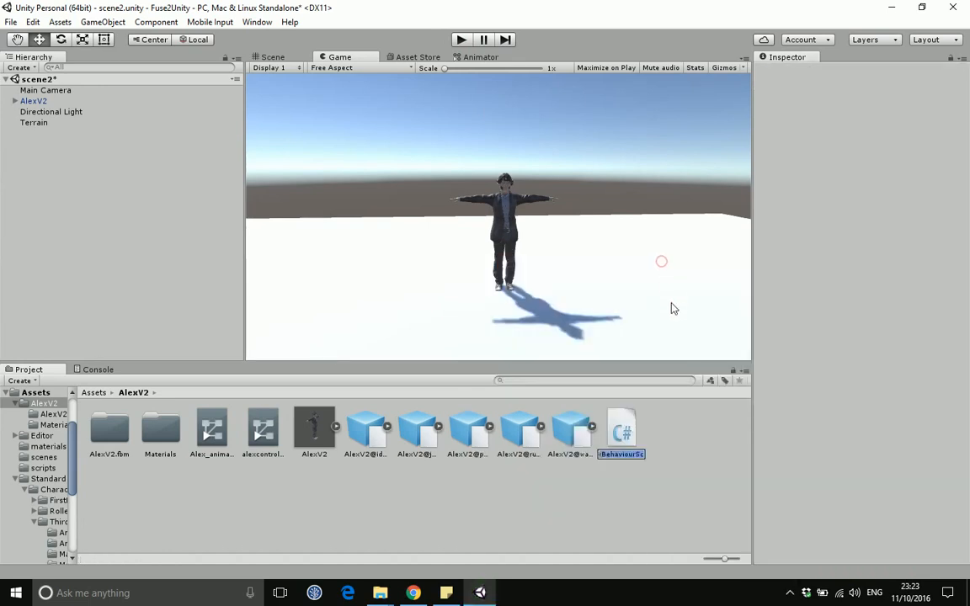
pyautogui.write('AlexController')
pyautogui.press('Return')
pyautogui.doubleClick(309, 436)
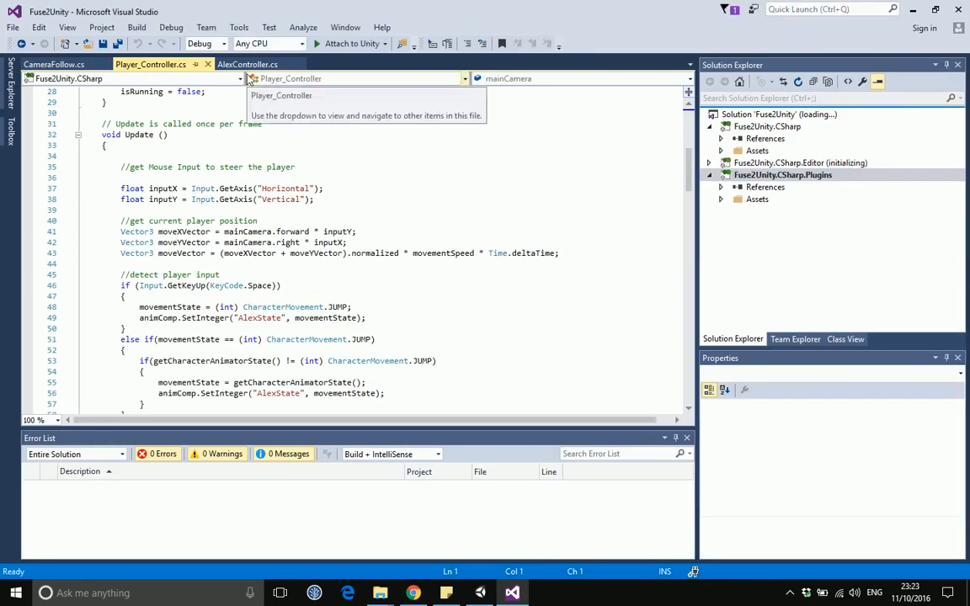
pyautogui.click(244, 64)
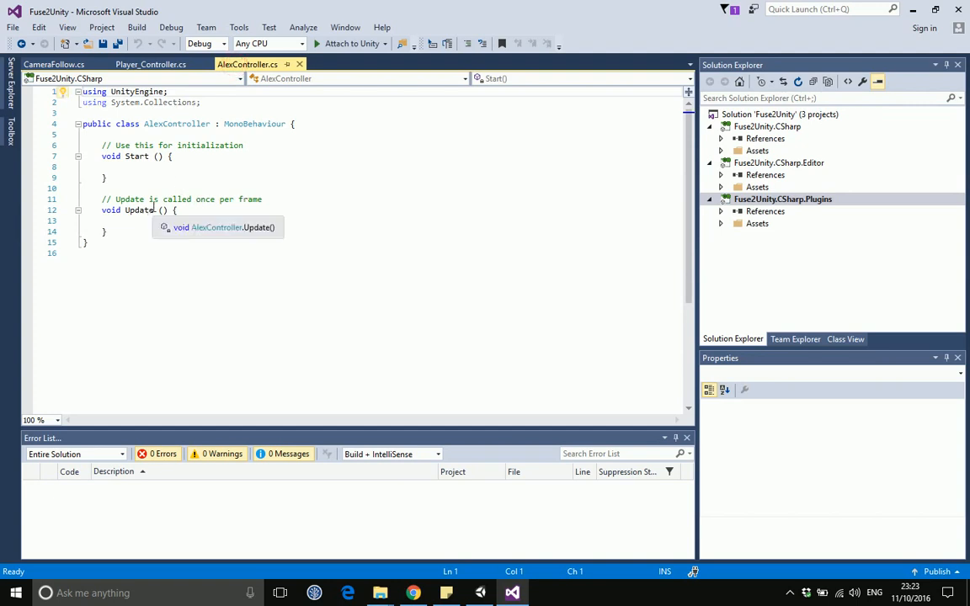
# Write the condition if(Input.GetKeyDown(KeyCode.UpArrow)) inside the Update method.
pyautogui.click(112, 221)
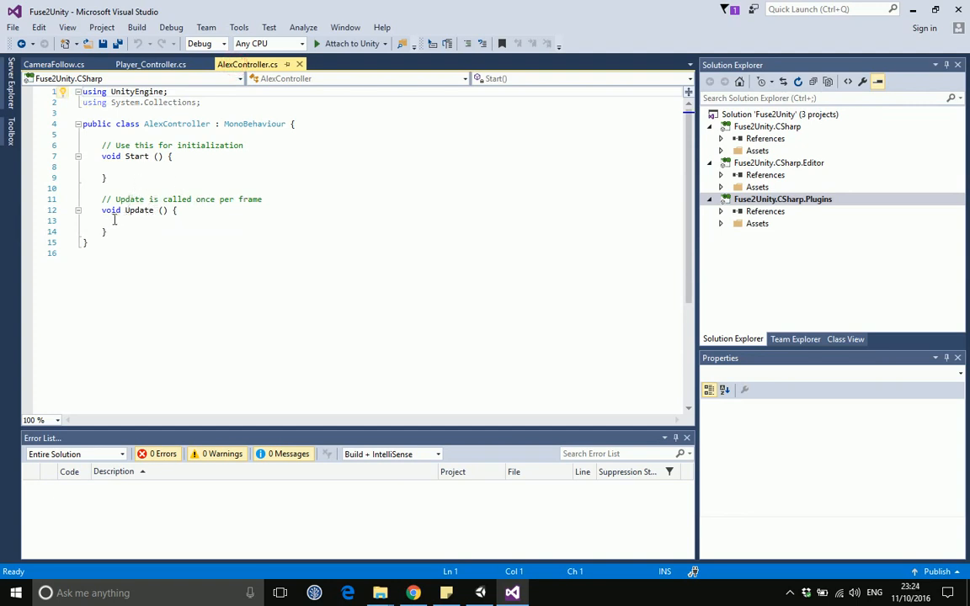
pyautogui.press('Return')
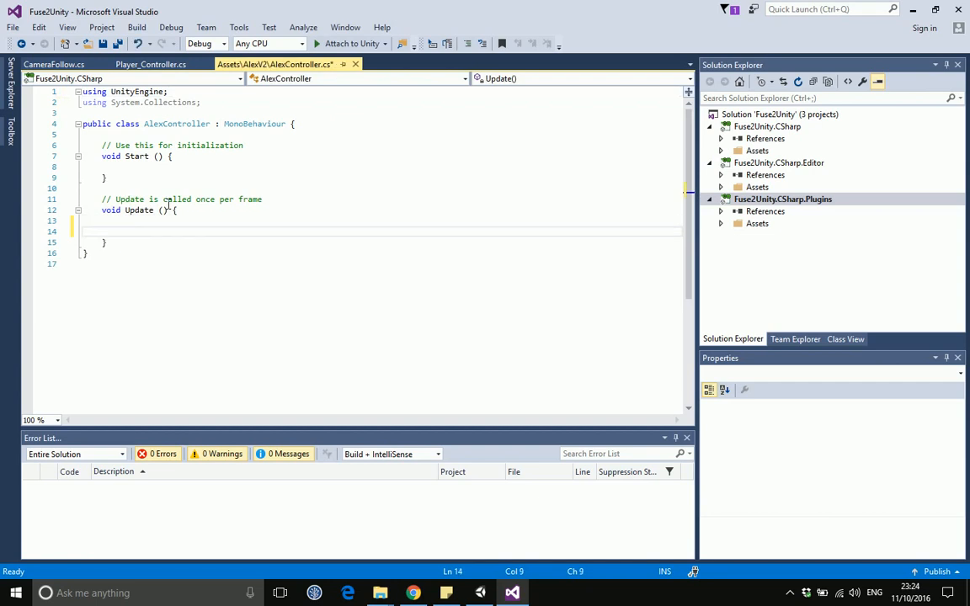
pyautogui.write('if(')
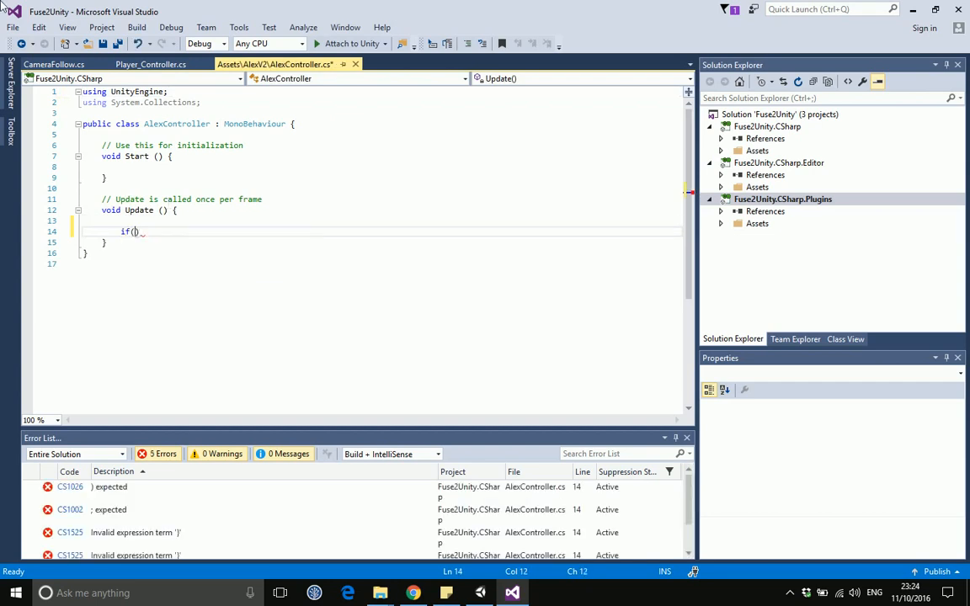
pyautogui.write('input.')
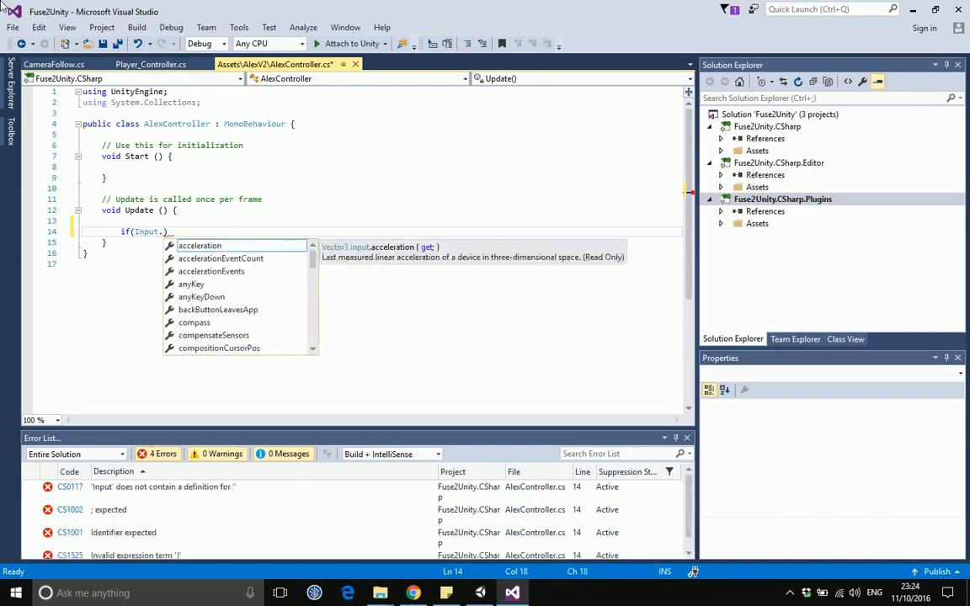
pyautogui.write('getke')
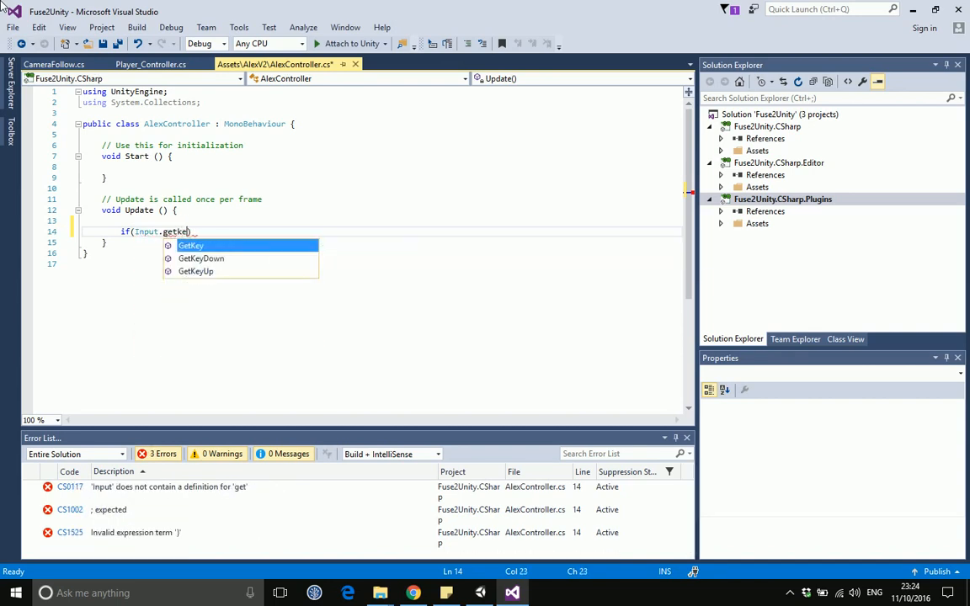
pyautogui.press('Down')
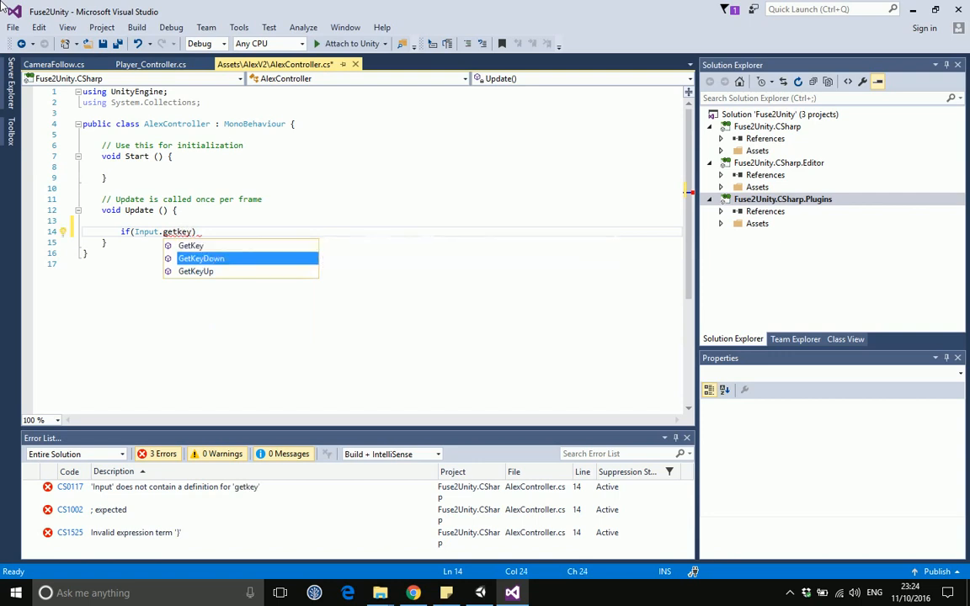
pyautogui.write('y')
pyautogui.press('Tab')
pyautogui.write('(keyc')
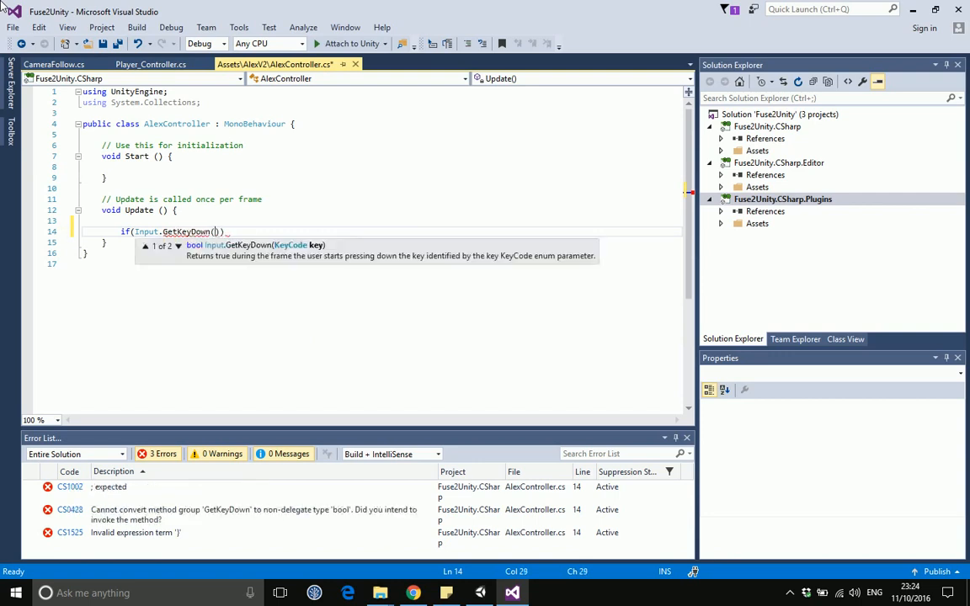
pyautogui.write('ode')
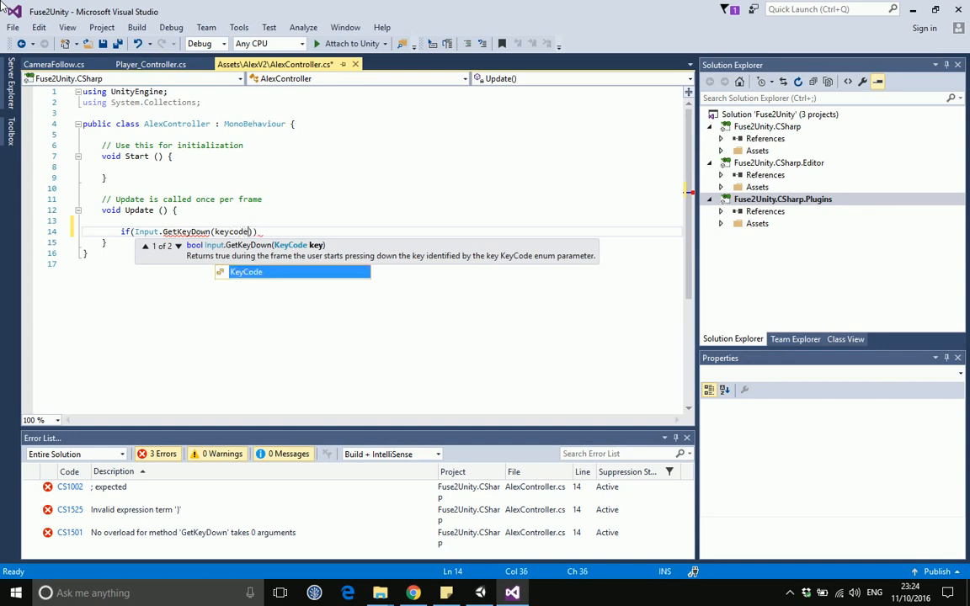
pyautogui.press('Tab')
pyautogui.write('.up')
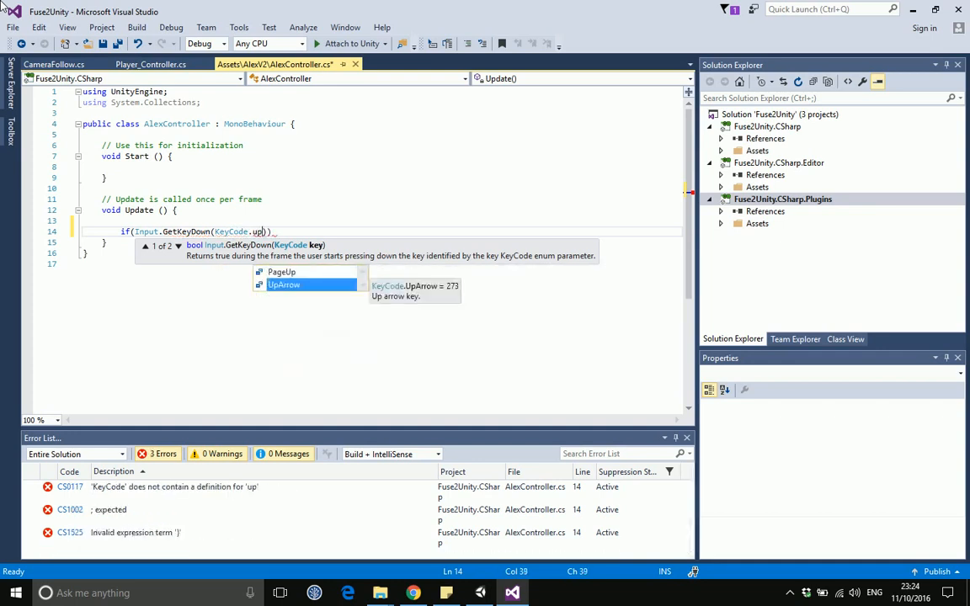
pyautogui.press('Tab')
pyautogui.write('))')
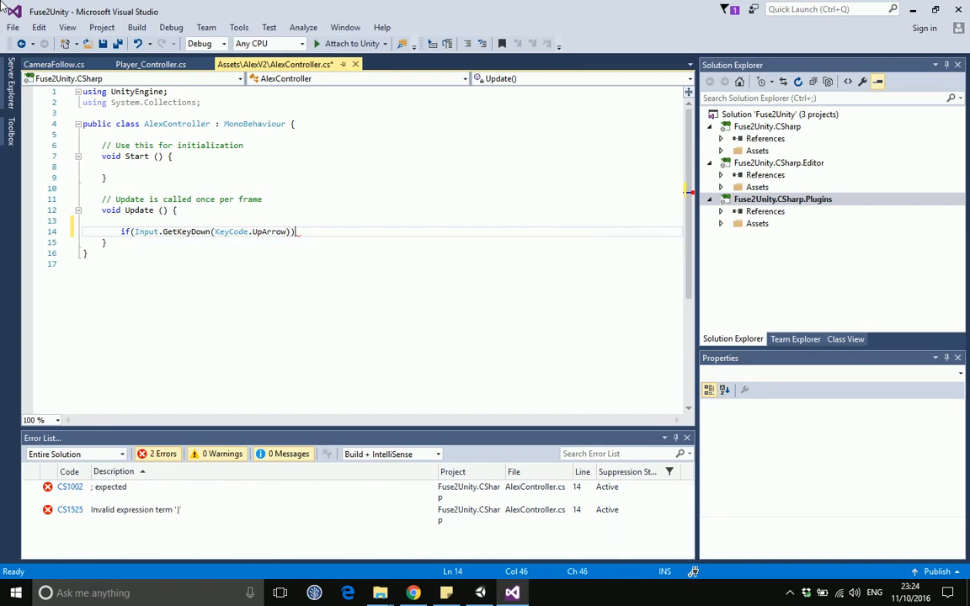
# Add a braced body to the UpArrow condition and start its statement with animComp.
pyautogui.press('Return')
pyautogui.write('{')
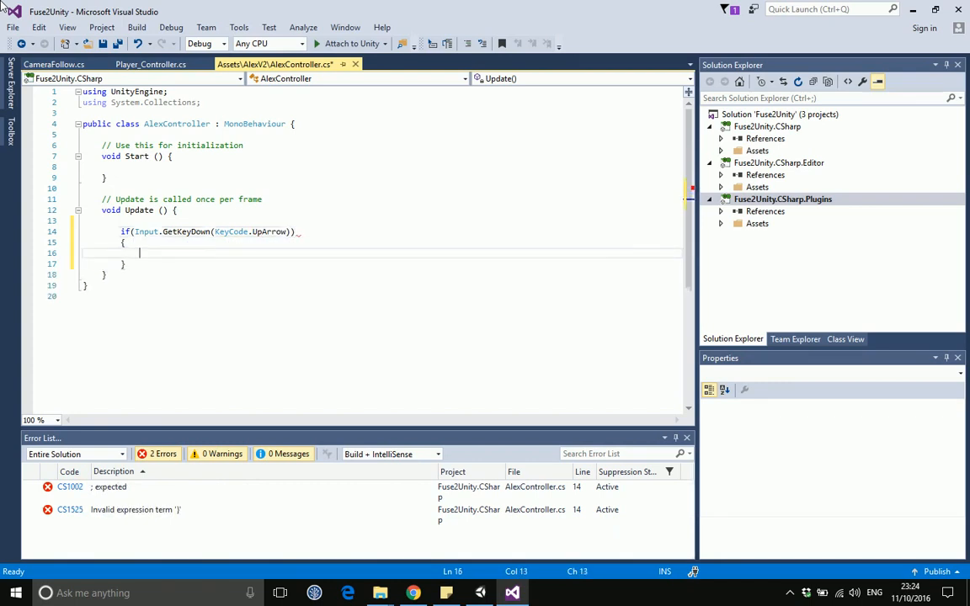
pyautogui.press('Return')
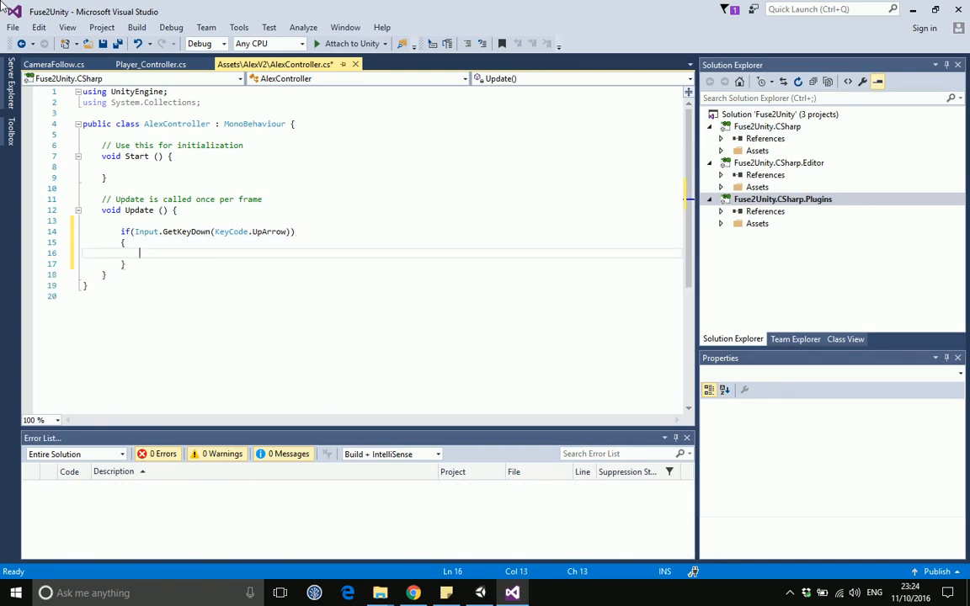
pyautogui.write('an')
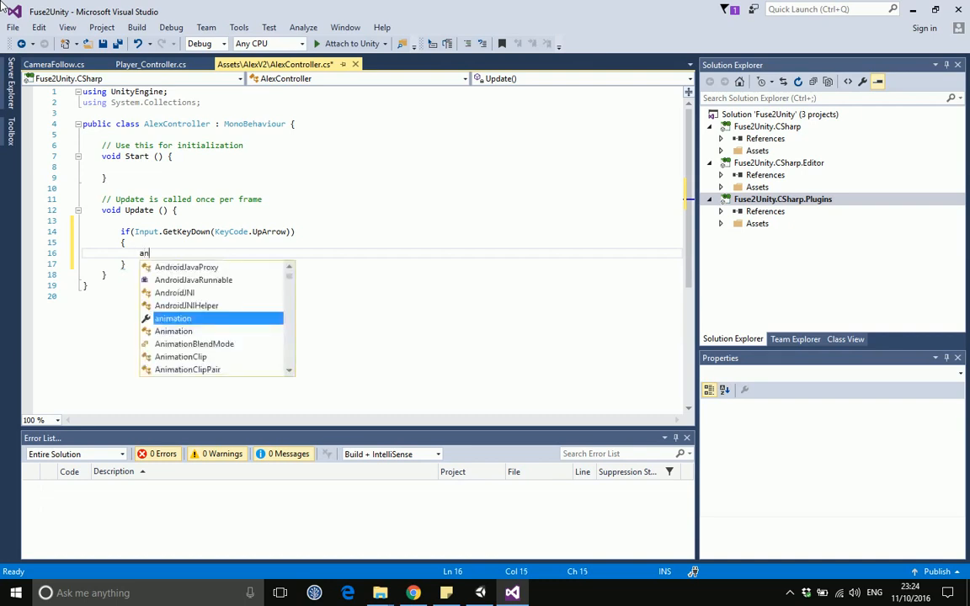
pyautogui.write('imComp')
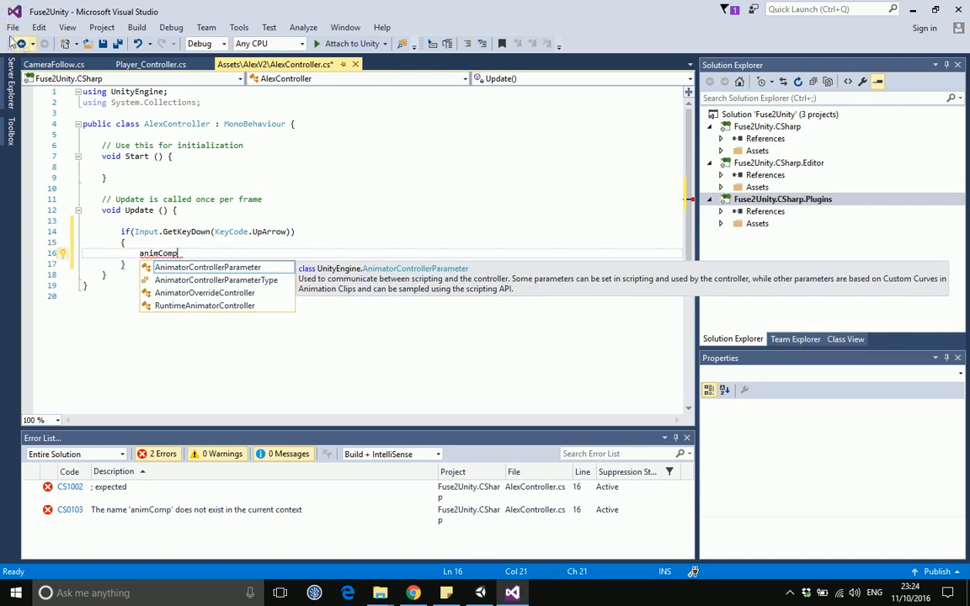
# Declare the field Animator animComp; at the start of the AlexController class, above the Start method.
pyautogui.click(116, 135)
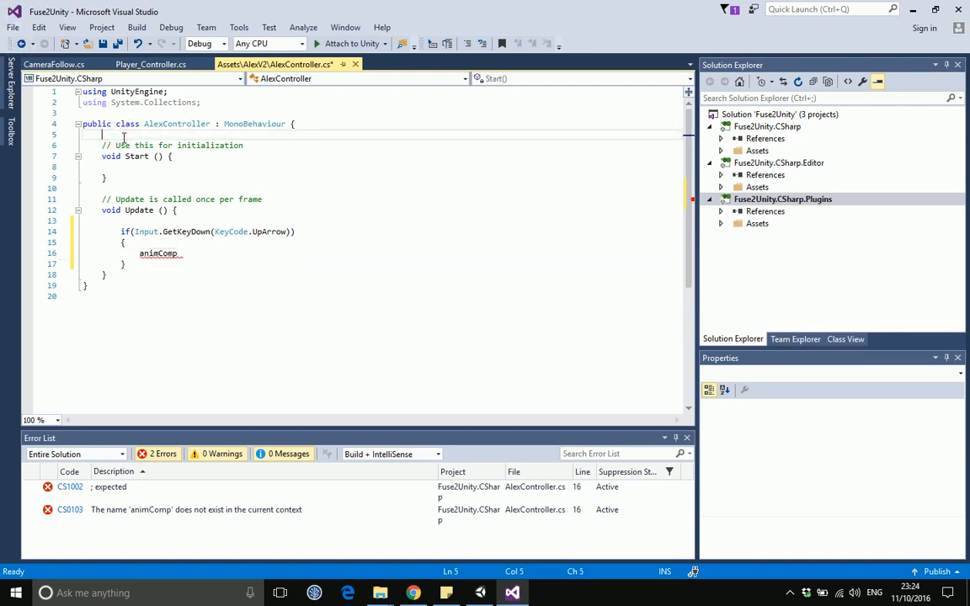
pyautogui.press('Return')
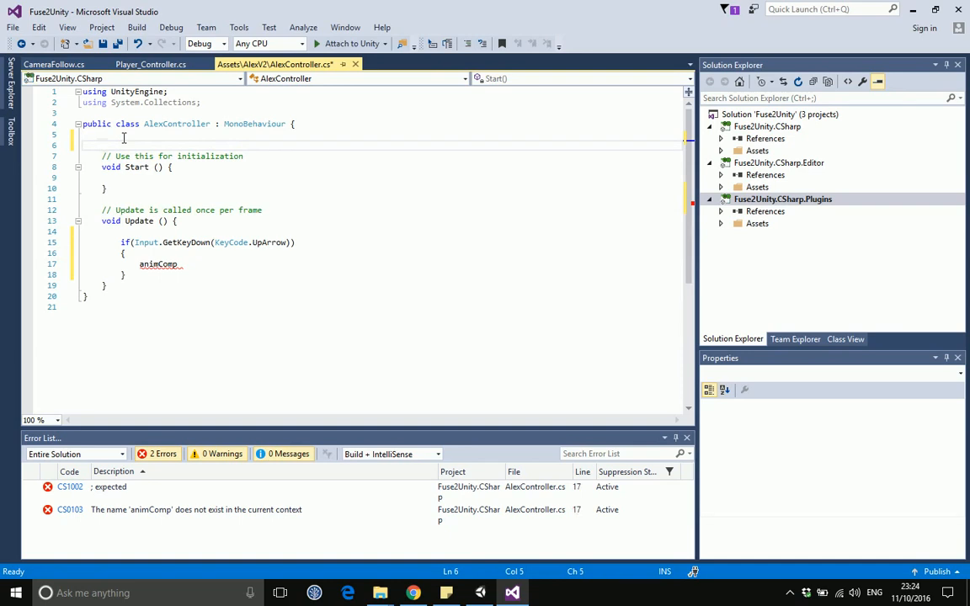
pyautogui.write('anim')
pyautogui.press('BackSpace')
pyautogui.press('BackSpace')
pyautogui.press('BackSpace')
pyautogui.press('BackSpace')
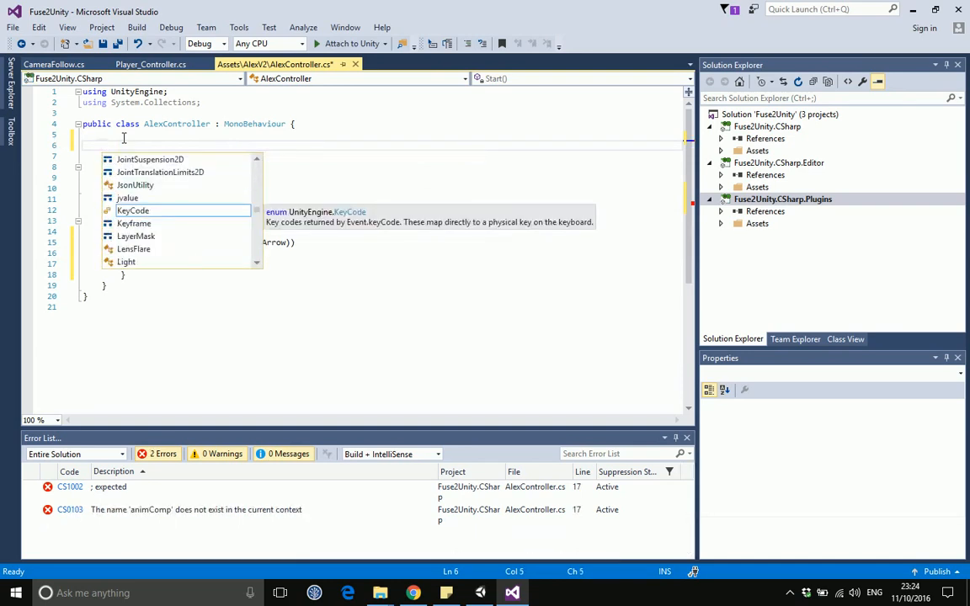
pyautogui.write('animator')
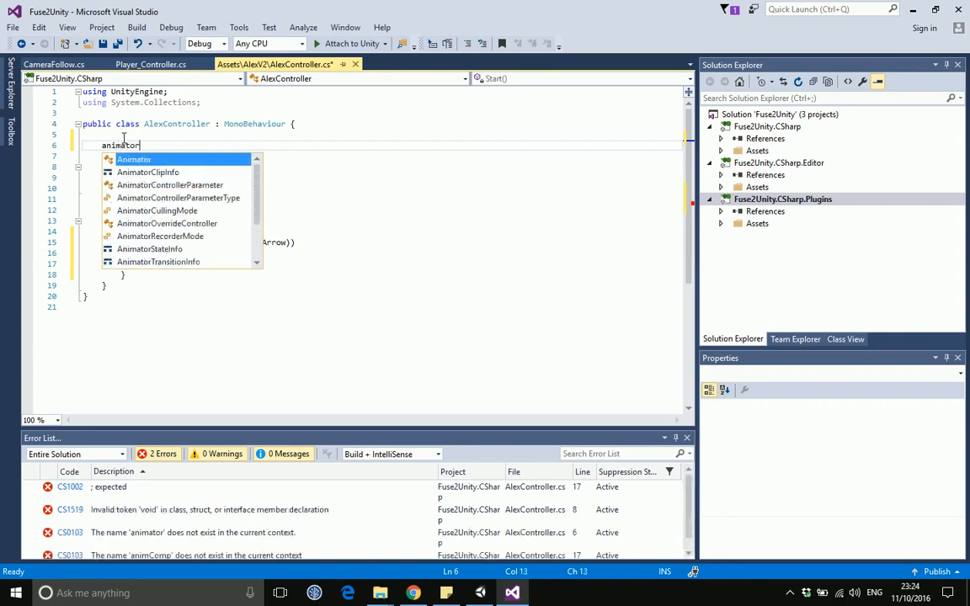
pyautogui.press('Tab')
pyautogui.write('ani')
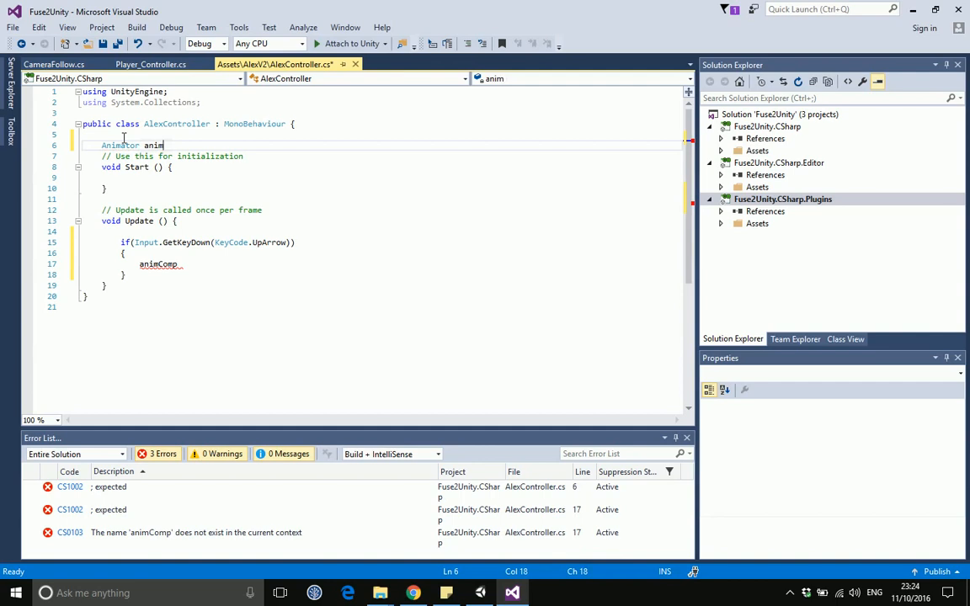
pyautogui.write('mComp')
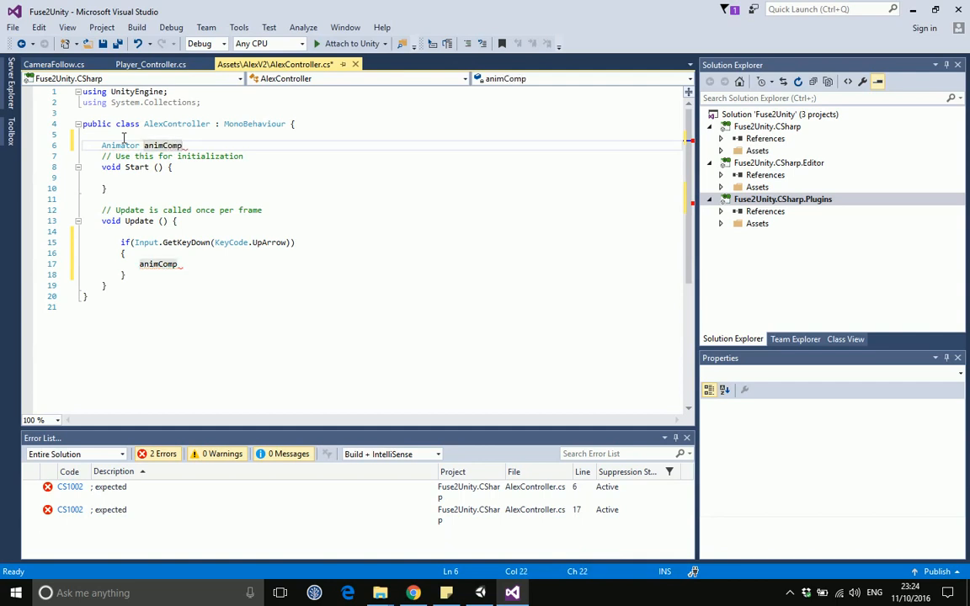
pyautogui.write(';')
# Add the private modifier in front of the Animator animComp declaration.
pyautogui.press('Left')
pyautogui.press('Left')
pyautogui.press('Left')
pyautogui.press('Left')
pyautogui.press('Left')
pyautogui.press('Left')
pyautogui.press('Left')
pyautogui.press('Left')
pyautogui.press('Left')
pyautogui.press('Left')
pyautogui.press('Left')
pyautogui.press('Left')
pyautogui.press('Left')
pyautogui.press('Left')
pyautogui.press('Left')
pyautogui.write('private')
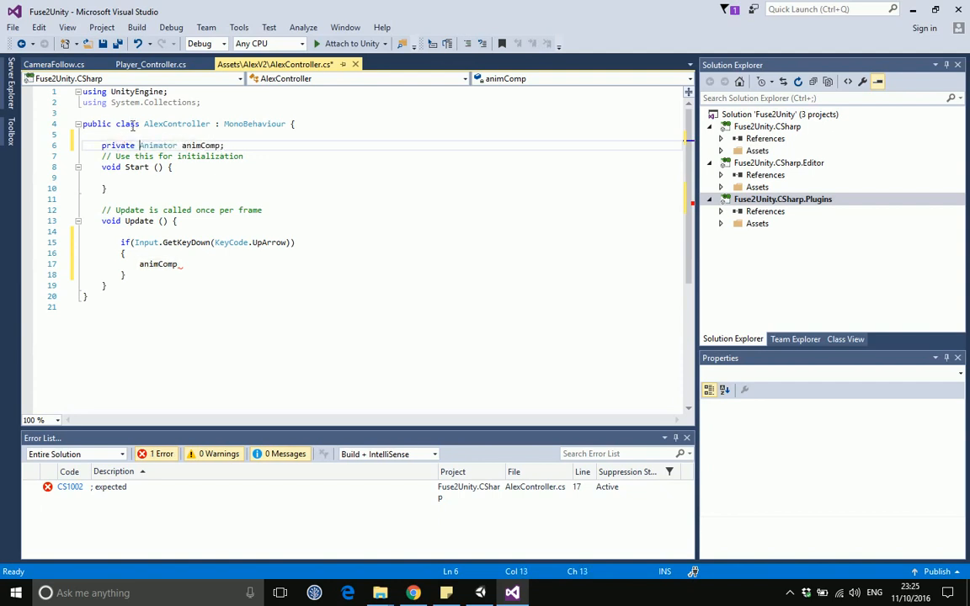
# Inside the Start method, write animComp = this.GetComponent<Animator>();.
pyautogui.click(127, 178)
pyautogui.press('Return')
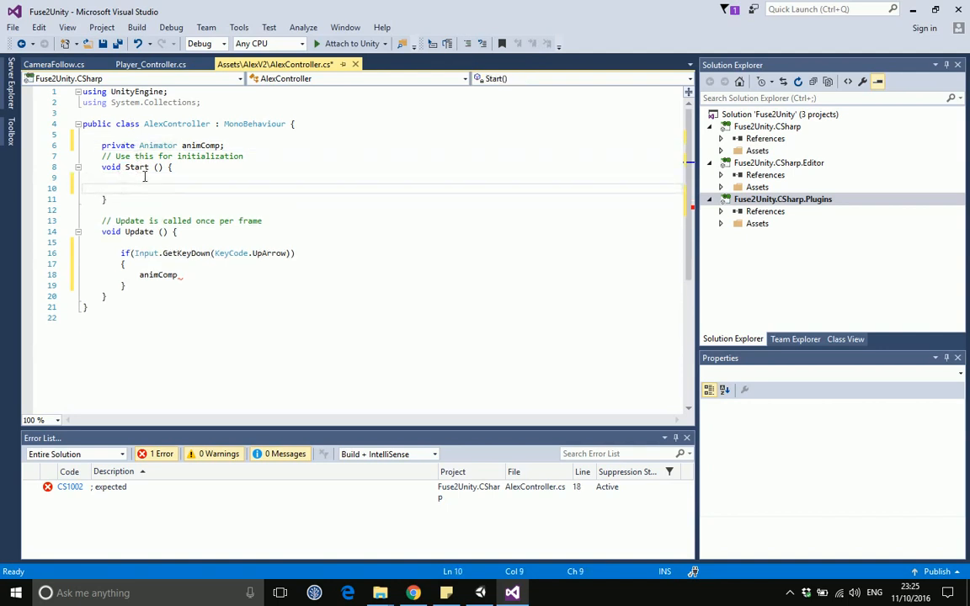
pyautogui.write('animco')
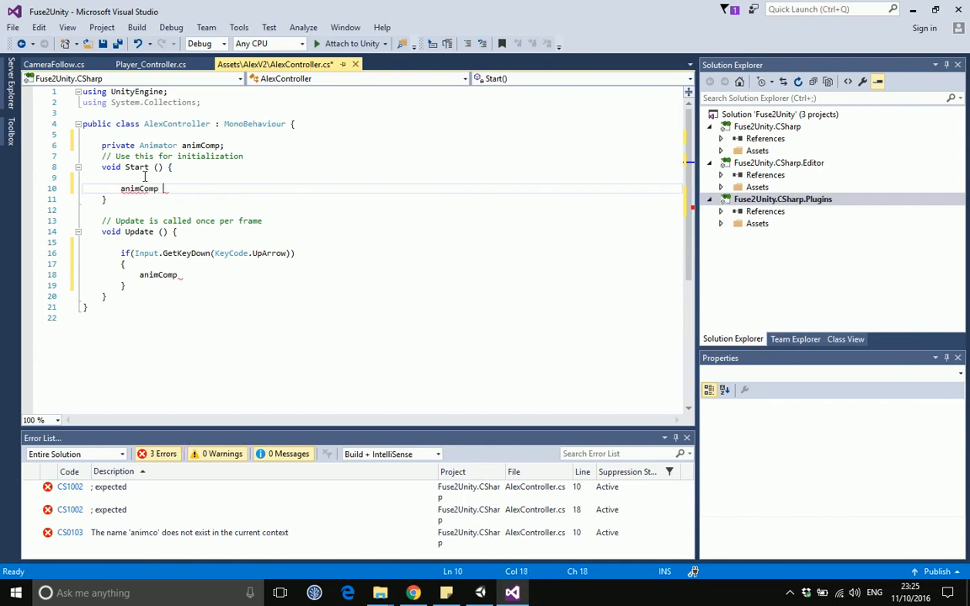
pyautogui.write(' = ')
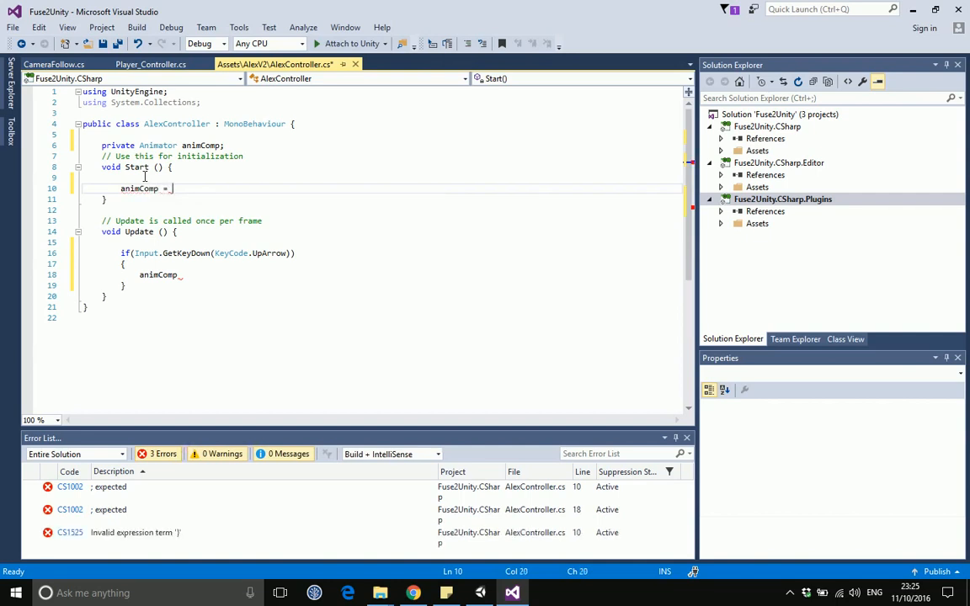
pyautogui.write('this')
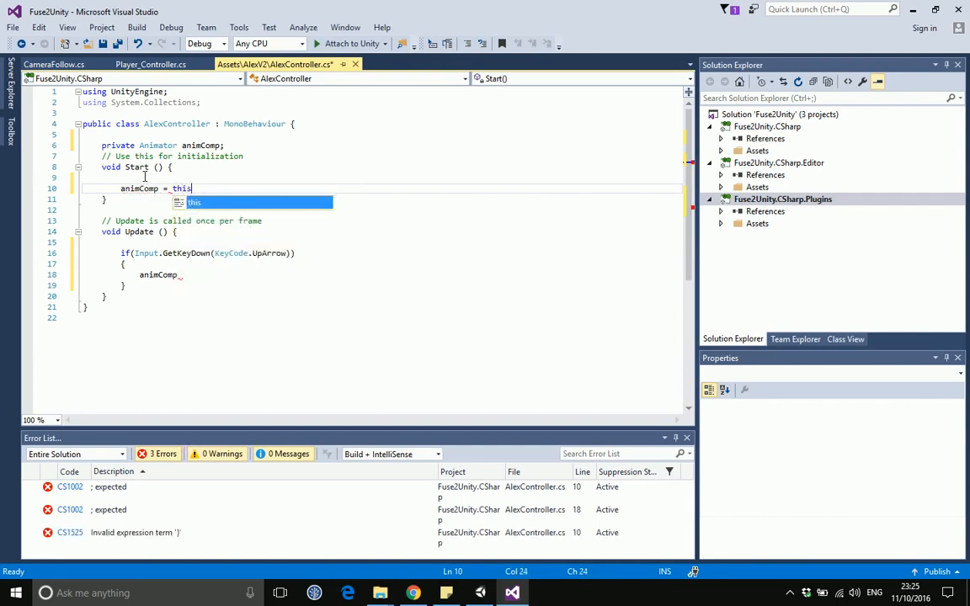
pyautogui.write('.get')
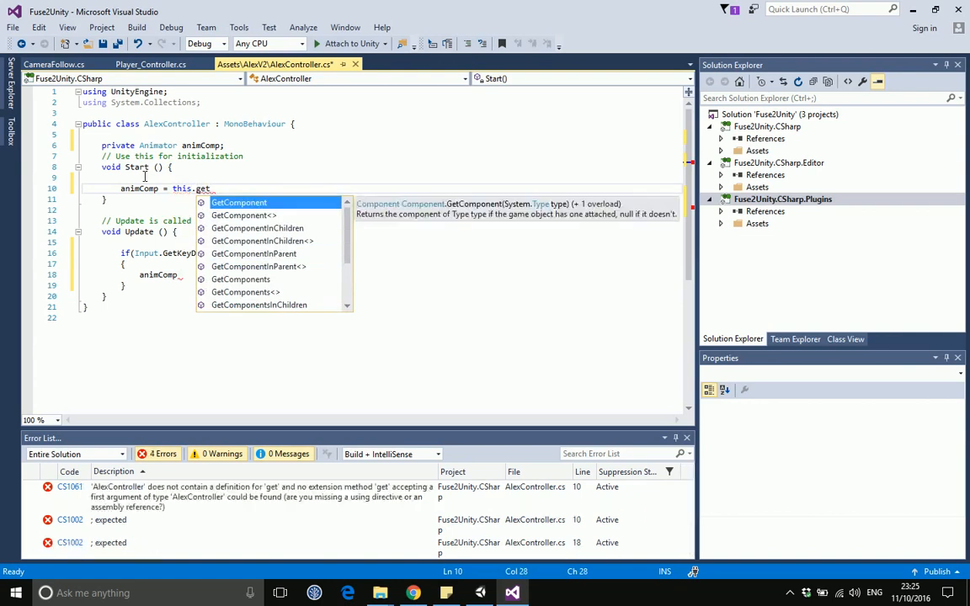
pyautogui.press('Tab')
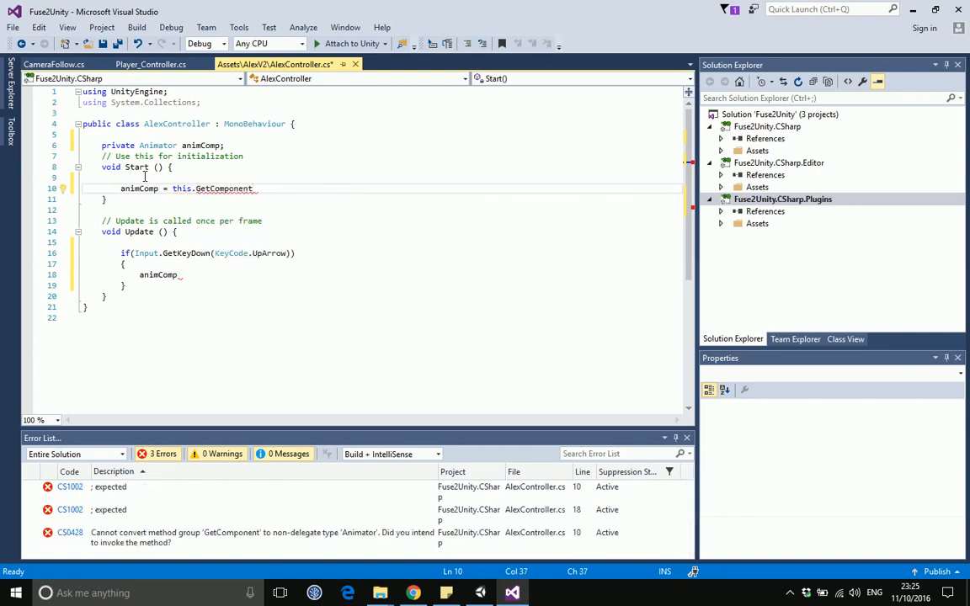
pyautogui.write('<#>')
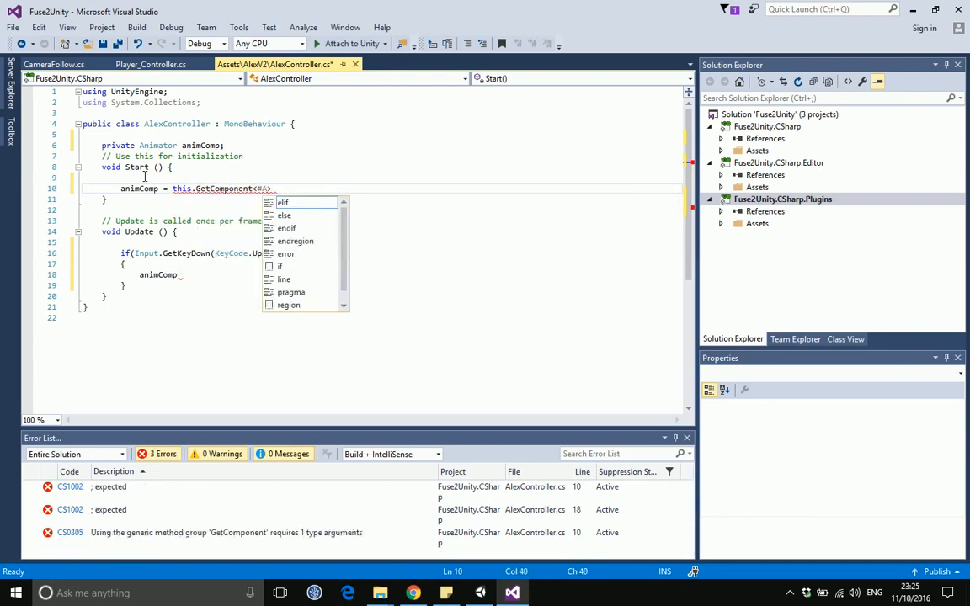
pyautogui.press('BackSpace')
pyautogui.write('An')
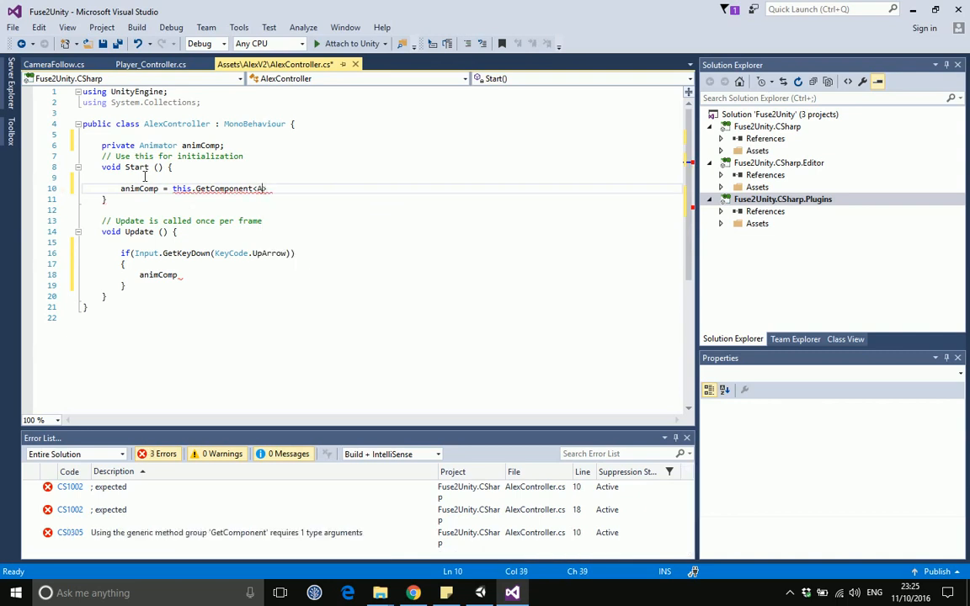
pyautogui.write('im')
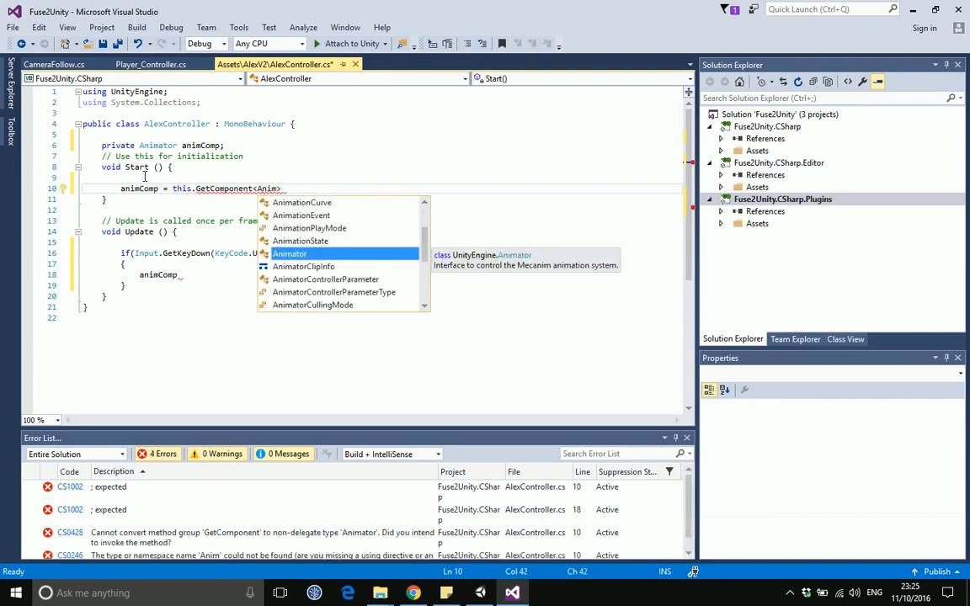
pyautogui.press('Tab')
pyautogui.write('>();')
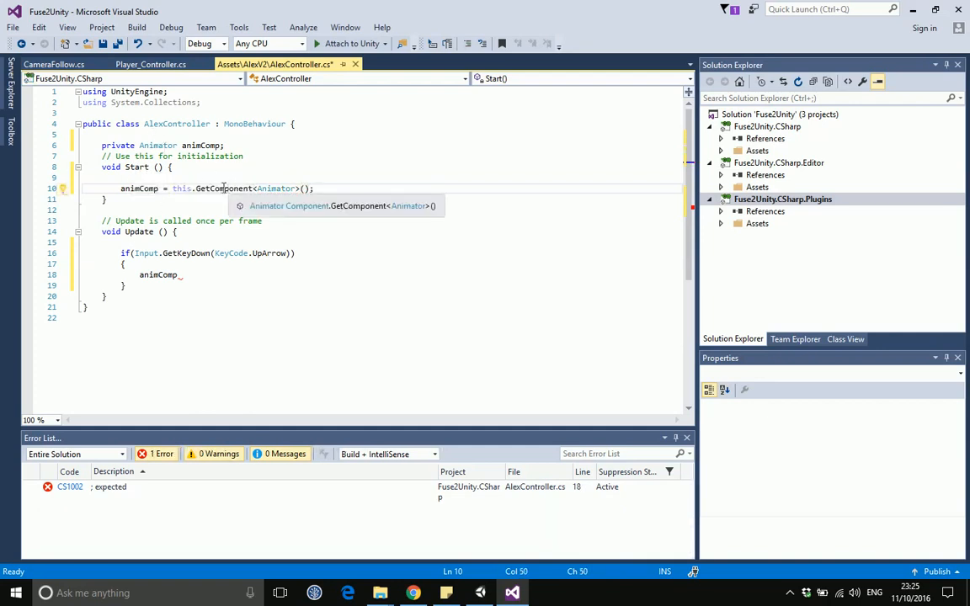
# Complete the statement inside the UpArrow key-down block as animComp.SetInteger("AlexState", 1);.
pyautogui.doubleClick(134, 188)
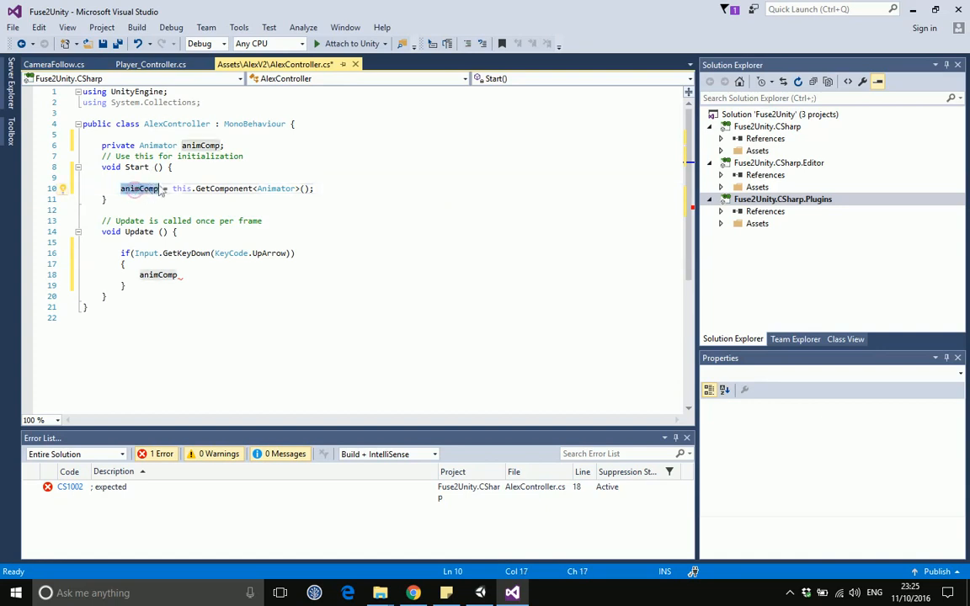
pyautogui.click(183, 276)
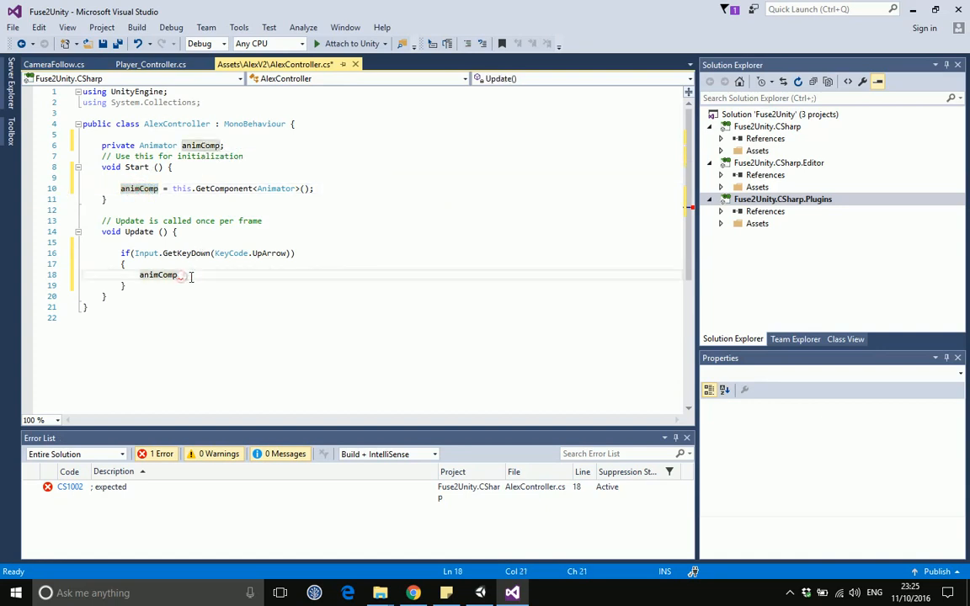
pyautogui.write('.')
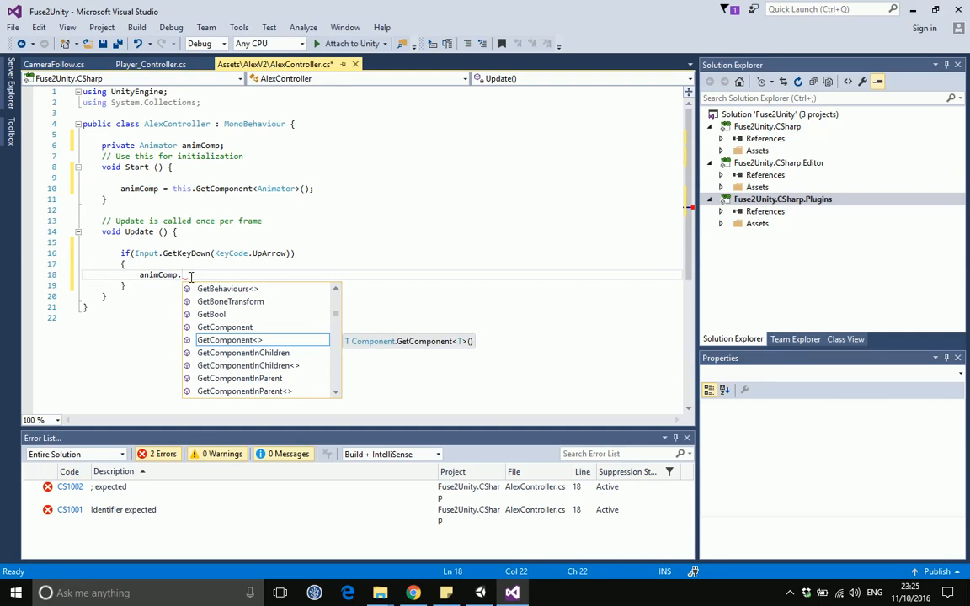
pyautogui.press('BackSpace')
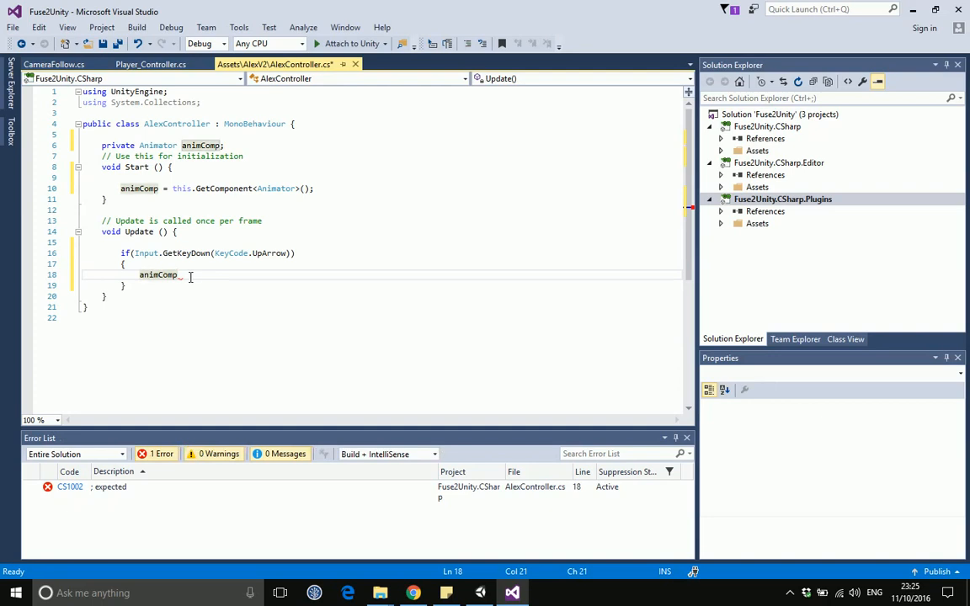
pyautogui.write('.s')
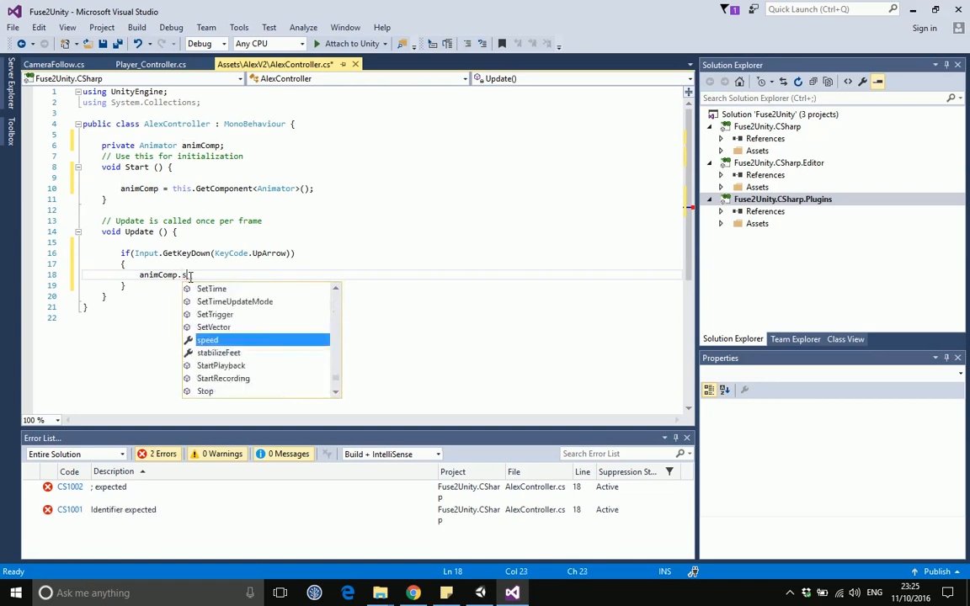
pyautogui.write('etin')
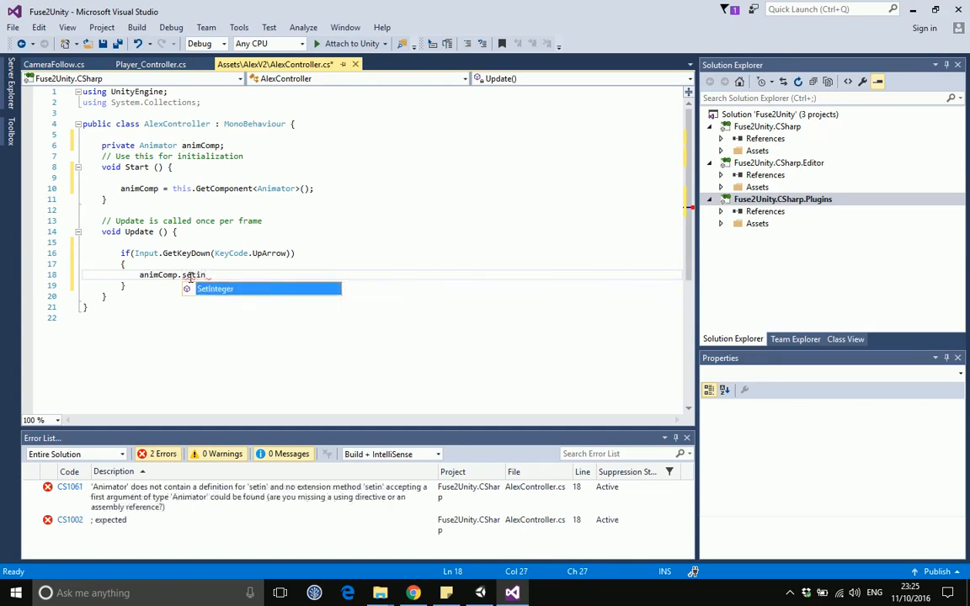
pyautogui.press('Tab')
pyautogui.write('(')
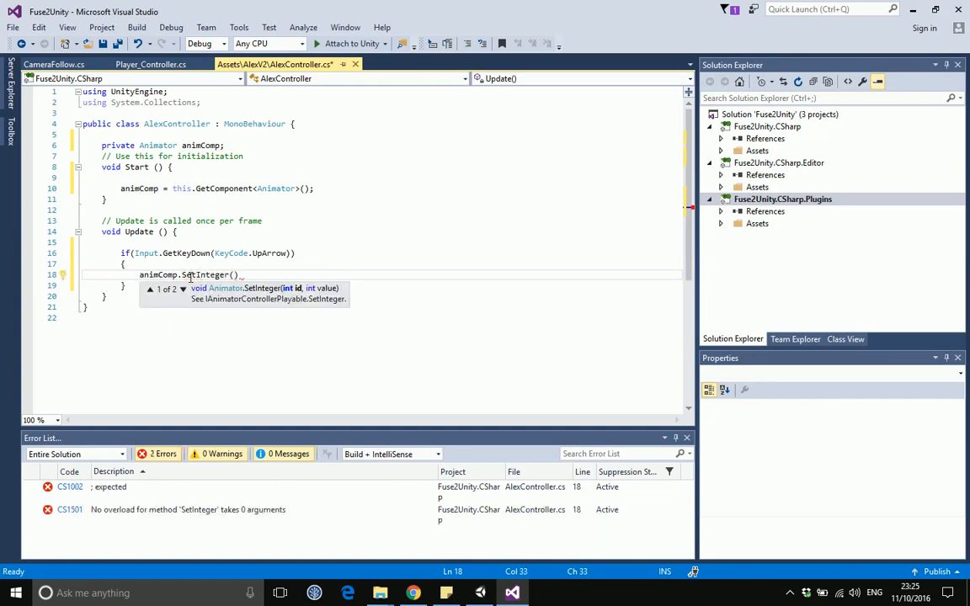
pyautogui.write('"AlexState"')
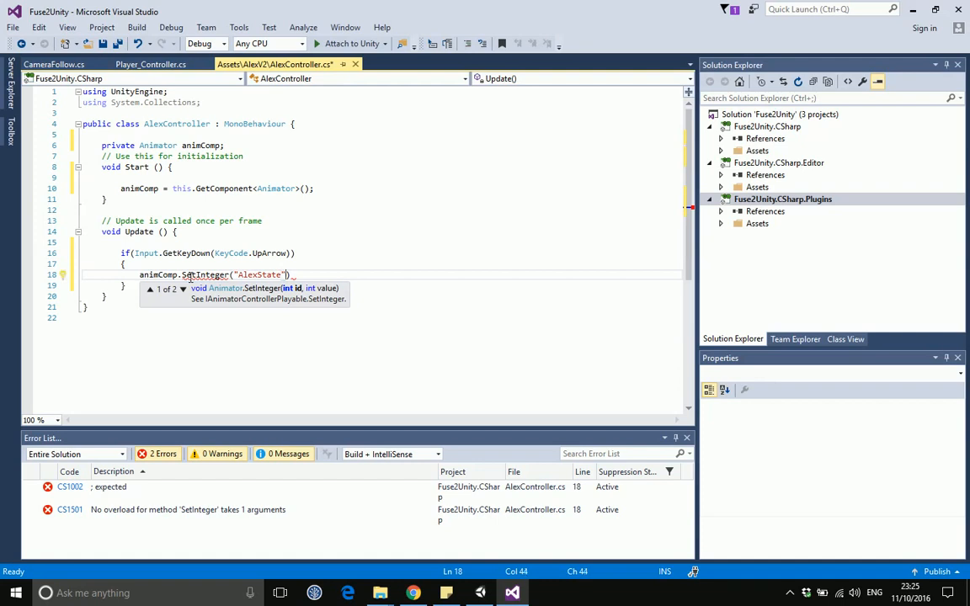
pyautogui.write(', ')
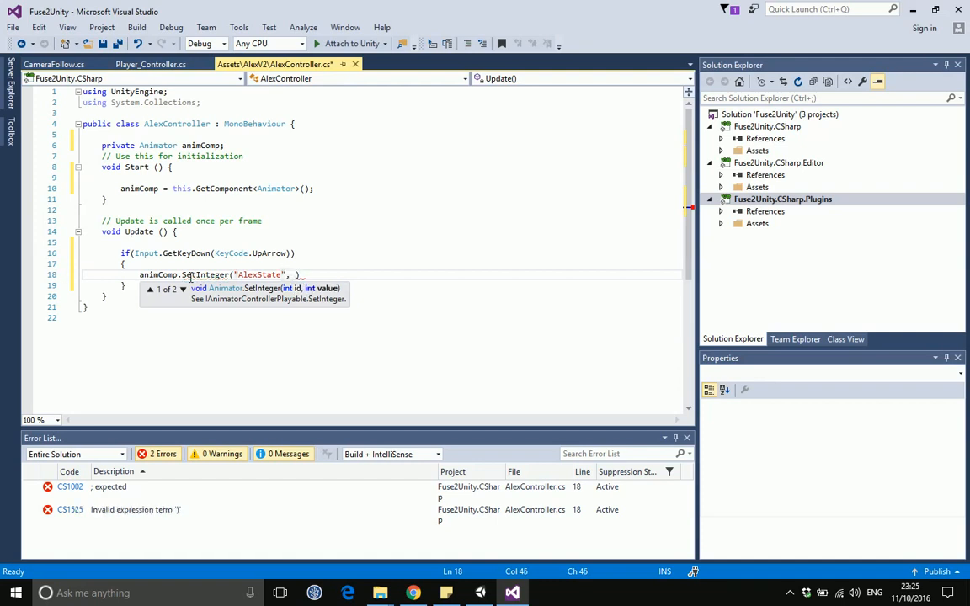
pyautogui.write('1)')
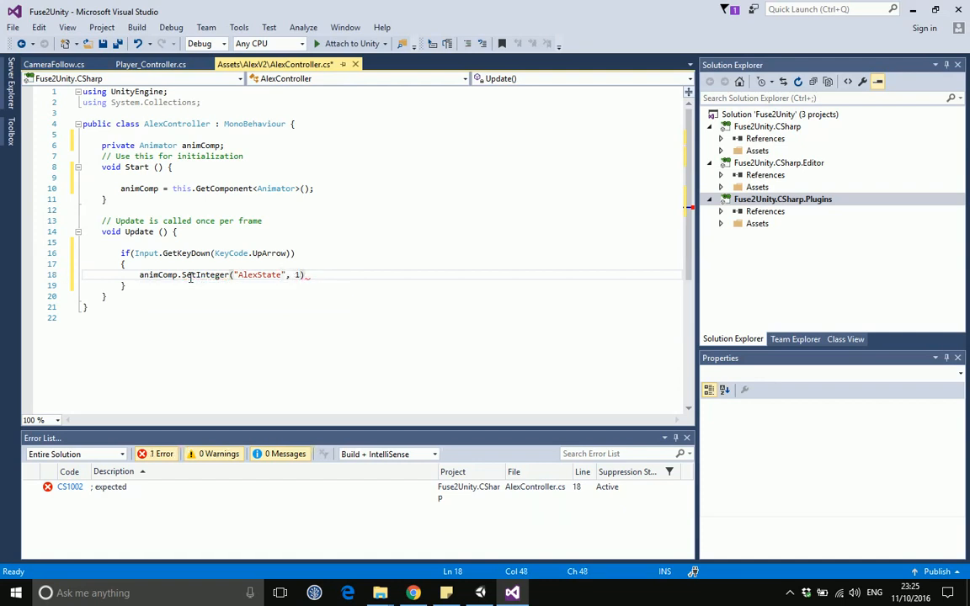
# Switch to Unity to view the AlexState parameter and state graph in the Animator, and return to Visual Studio.
pyautogui.click(480, 593)
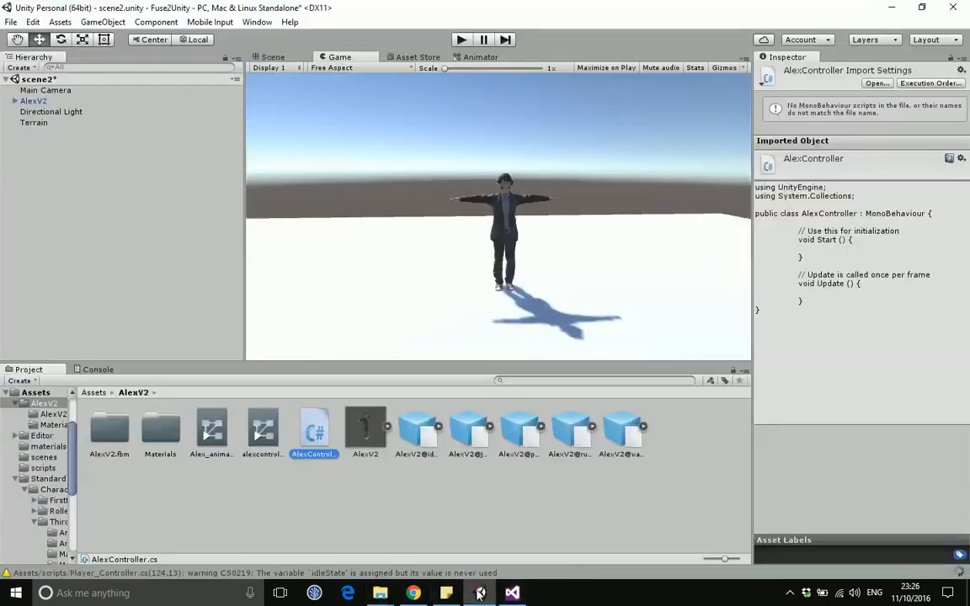
pyautogui.click(477, 57)
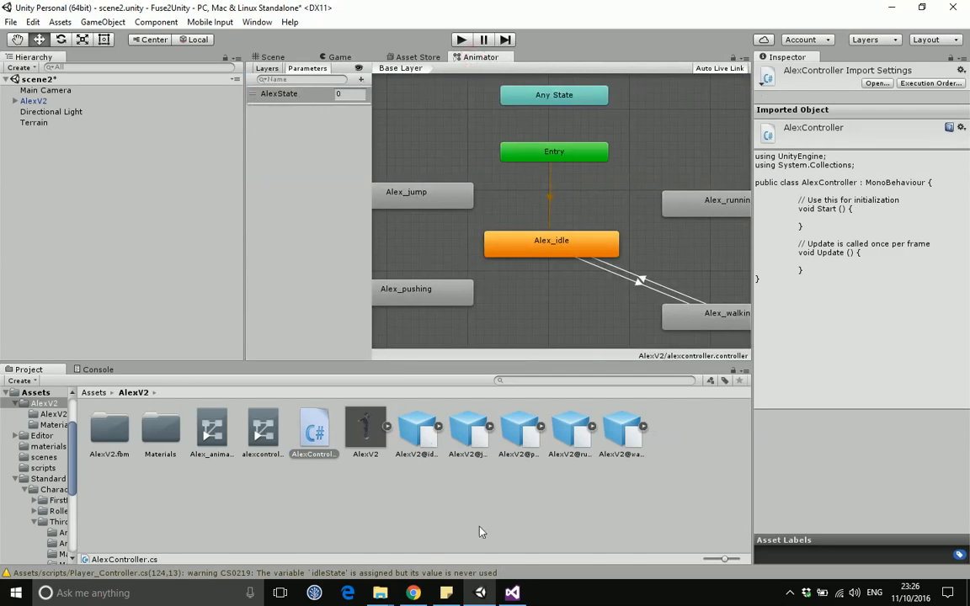
pyautogui.click(512, 593)
# Duplicate the UpArrow if block below the original in Update, with the copy setting AlexState to 0.
pyautogui.moveTo(120, 253); pyautogui.dragTo(143, 286)
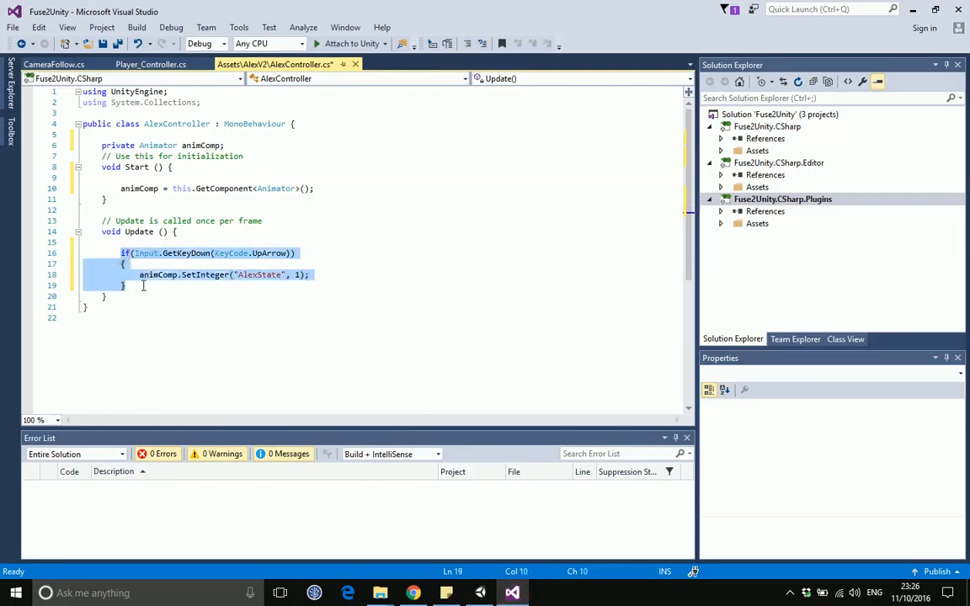
pyautogui.click(172, 232)
pyautogui.press('Return')
pyautogui.click(132, 297)
pyautogui.press('Return')
pyautogui.write('if (Input.GetKeyDown(KeyCode.UpArrow)) { animComp.SetInteger("AlexState", 1); }')
pyautogui.click(300, 329)
pyautogui.press('BackSpace')
pyautogui.write('0')
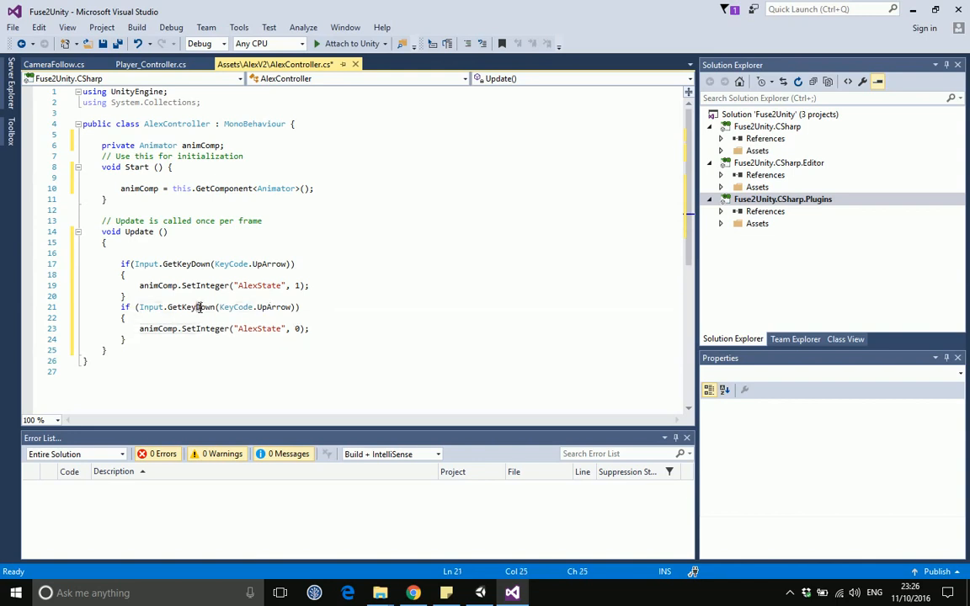
# Change the second UpArrow condition to Input.GetKeyUp and save the AlexController script.
pyautogui.moveTo(194, 307); pyautogui.dragTo(216, 307)
pyautogui.write('Up')
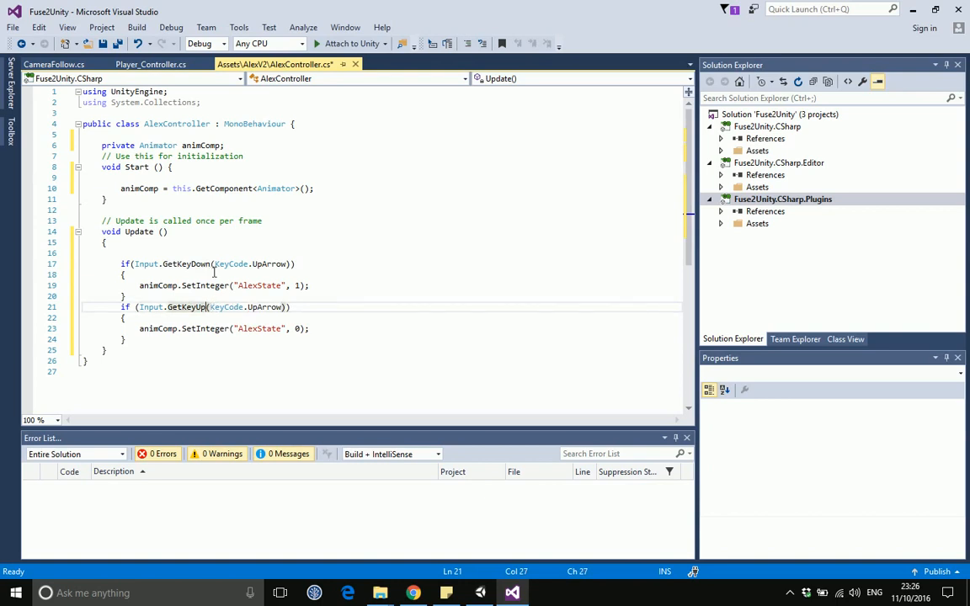
pyautogui.hotkey('ctrl', 's')
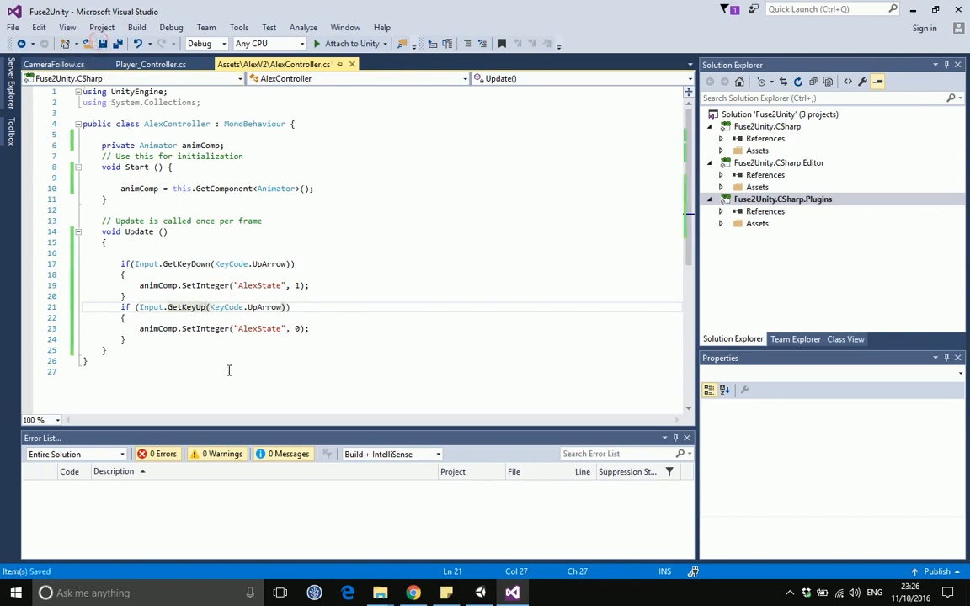
# Switch to Unity, run the scene to test the character, and stop it.
pyautogui.hotkey('alt', 'Tab')
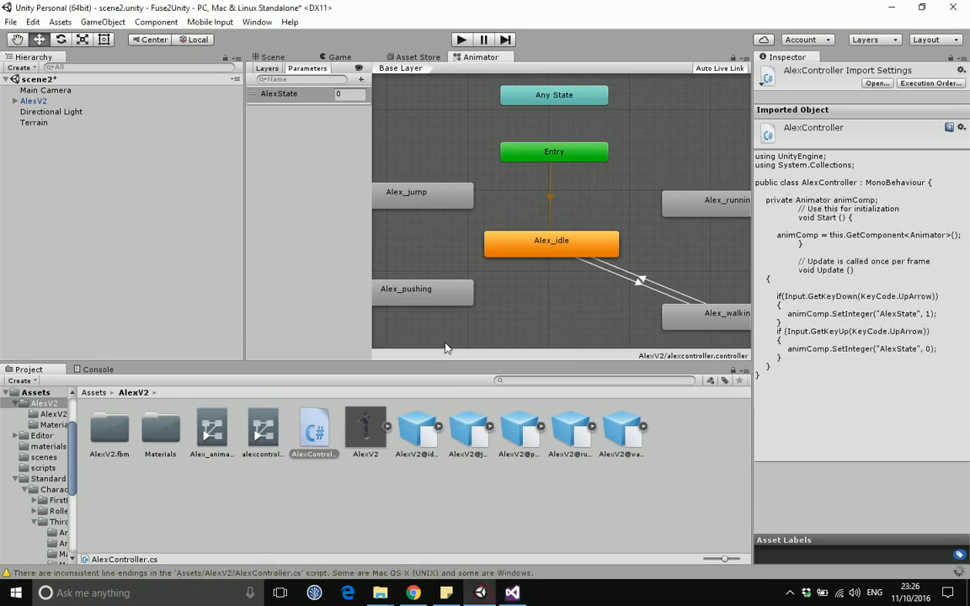
pyautogui.click(461, 39)
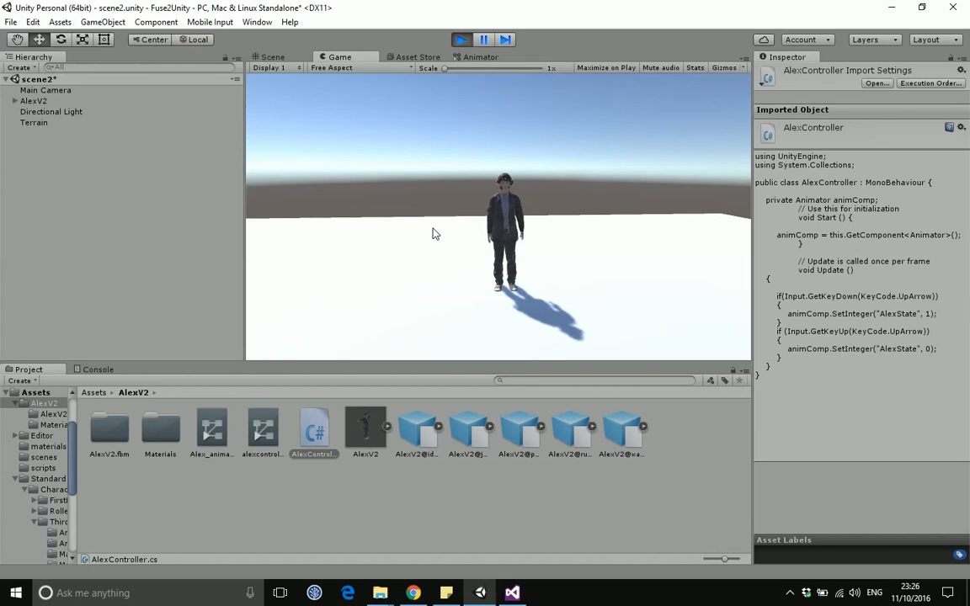
pyautogui.click(462, 40)
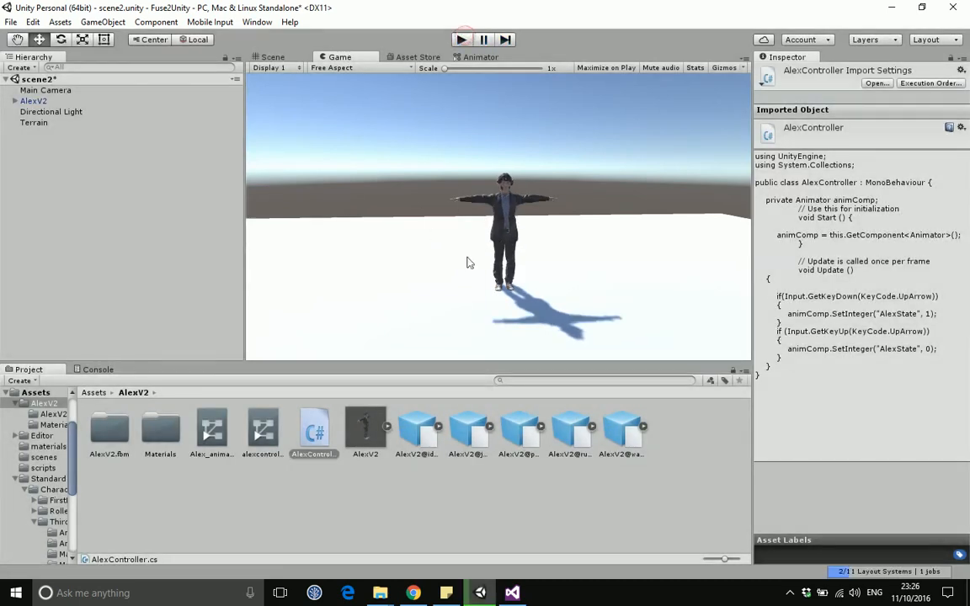
# Attach the AlexController script to the AlexV2 character in the scene and check the object's components.
pyautogui.moveTo(313, 430); pyautogui.dragTo(37, 102)
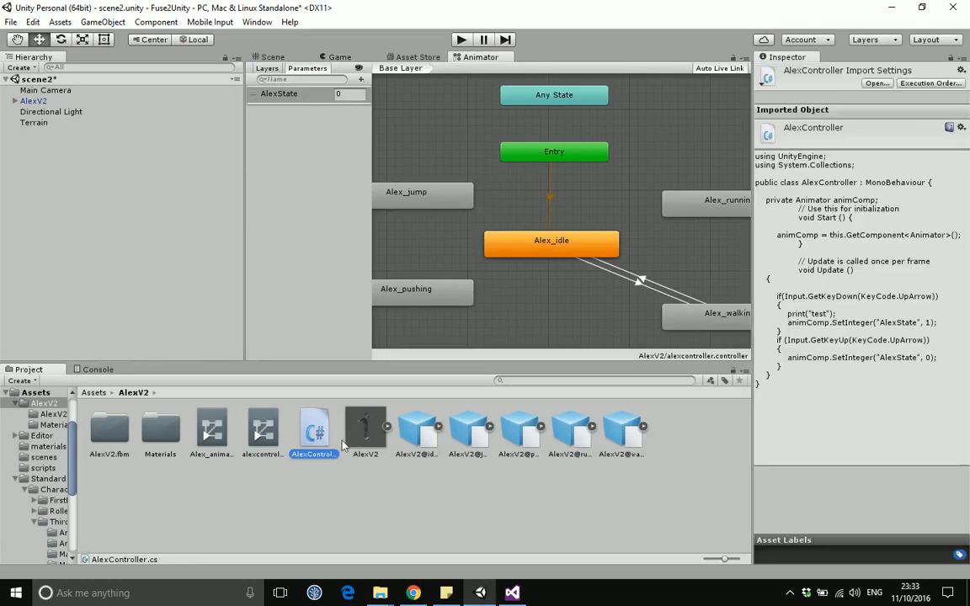
pyautogui.click(365, 430)
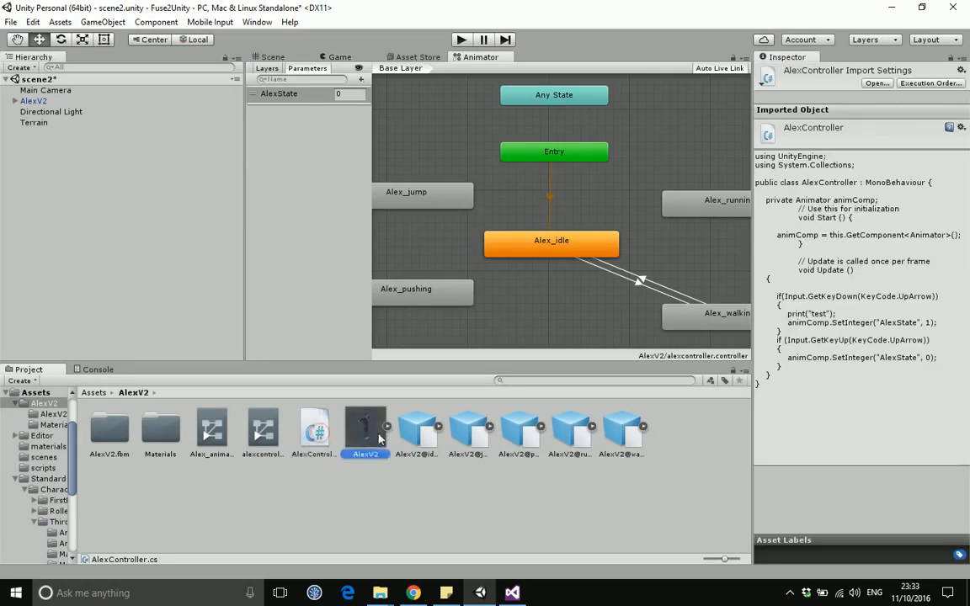
pyautogui.click(254, 57)
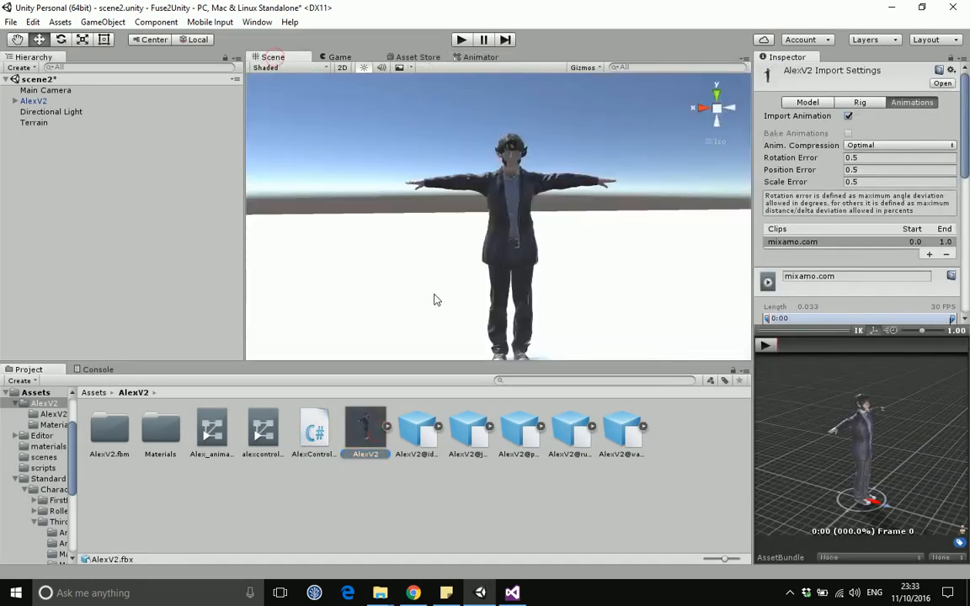
pyautogui.click(40, 101)
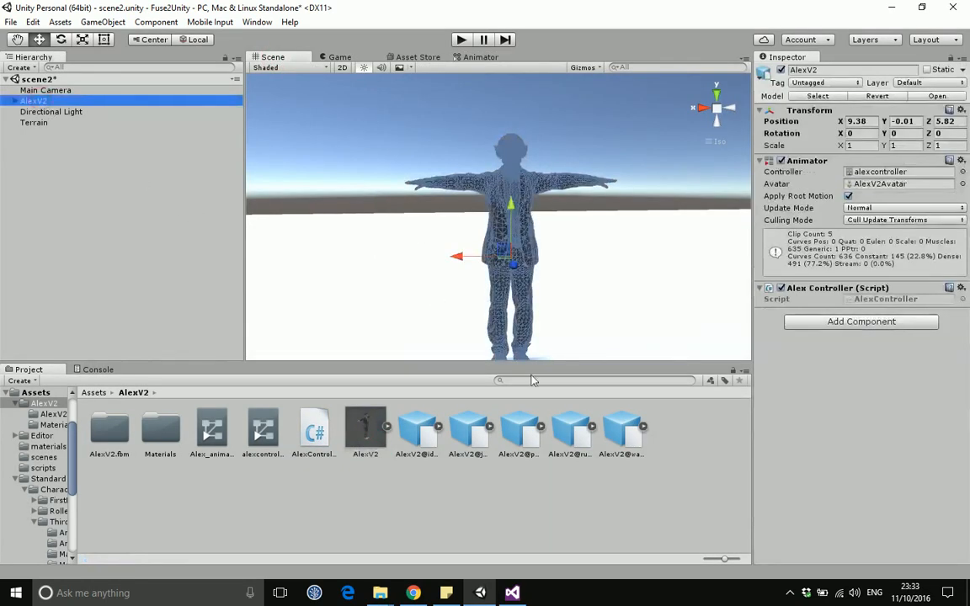
# Switch to Visual Studio to check the AlexState value set in the UpArrow key-down block, and return to Unity.
pyautogui.click(512, 595)
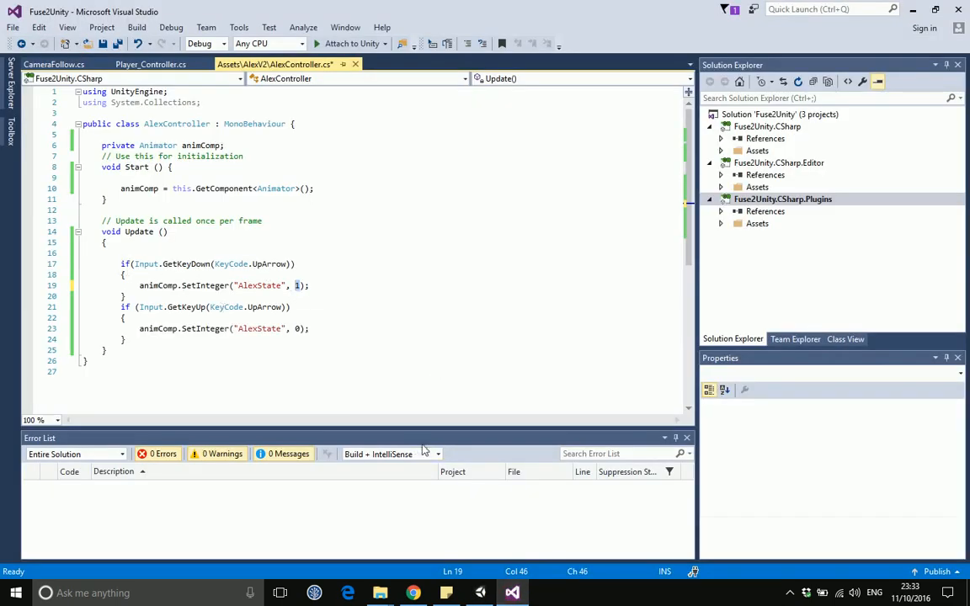
pyautogui.click(480, 593)
pyautogui.click(300, 287)
pyautogui.moveTo(301, 286); pyautogui.dragTo(295, 287)
pyautogui.click(480, 593)
# Inspect the AlexState condition on the Alex_idle to Alex_walking transition and test-run the scene.
pyautogui.click(480, 57)
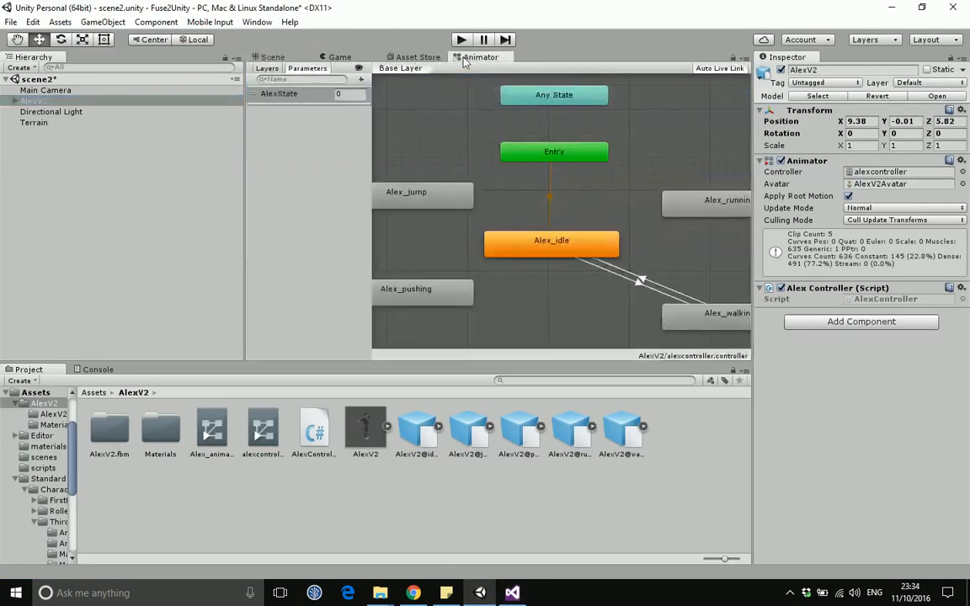
pyautogui.moveTo(697, 319); pyautogui.dragTo(684, 328)
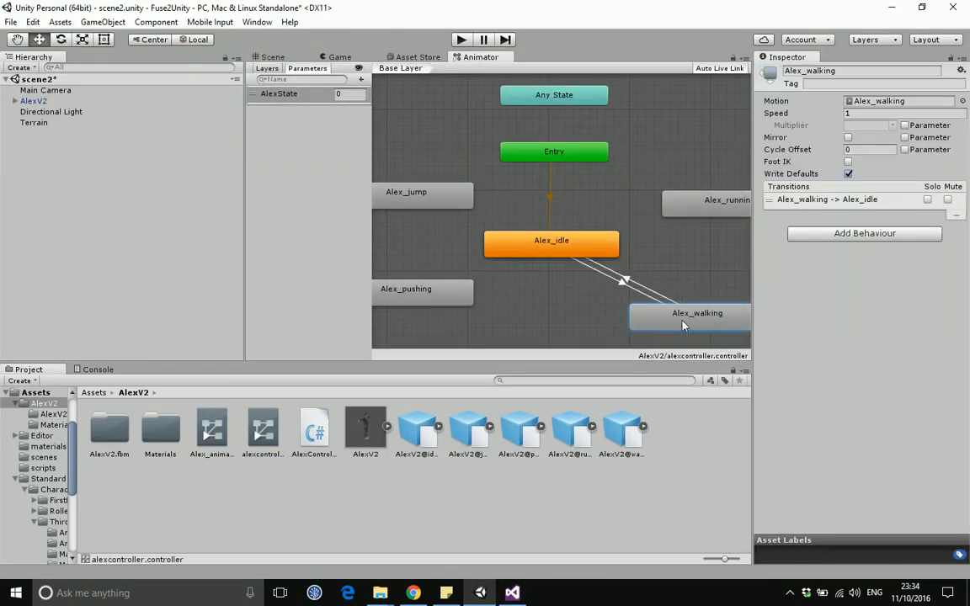
pyautogui.click(627, 284)
pyautogui.scroll(-1, 868, 268)
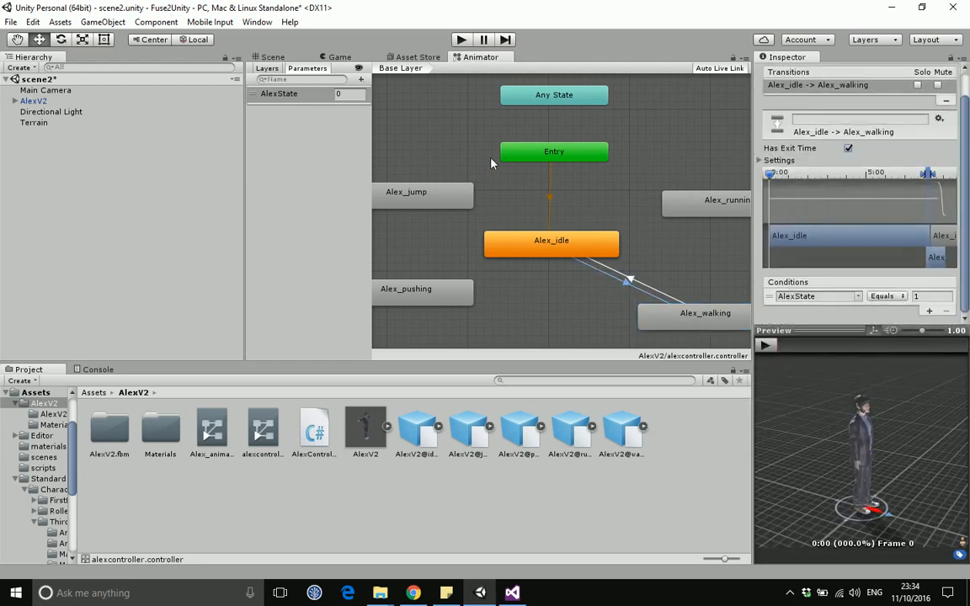
pyautogui.click(462, 40)
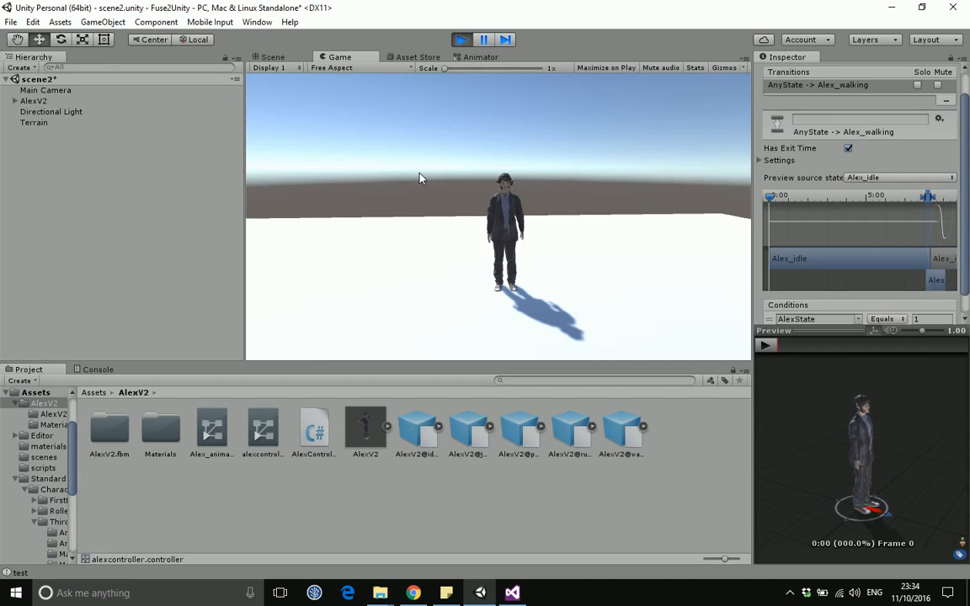
pyautogui.click(462, 39)
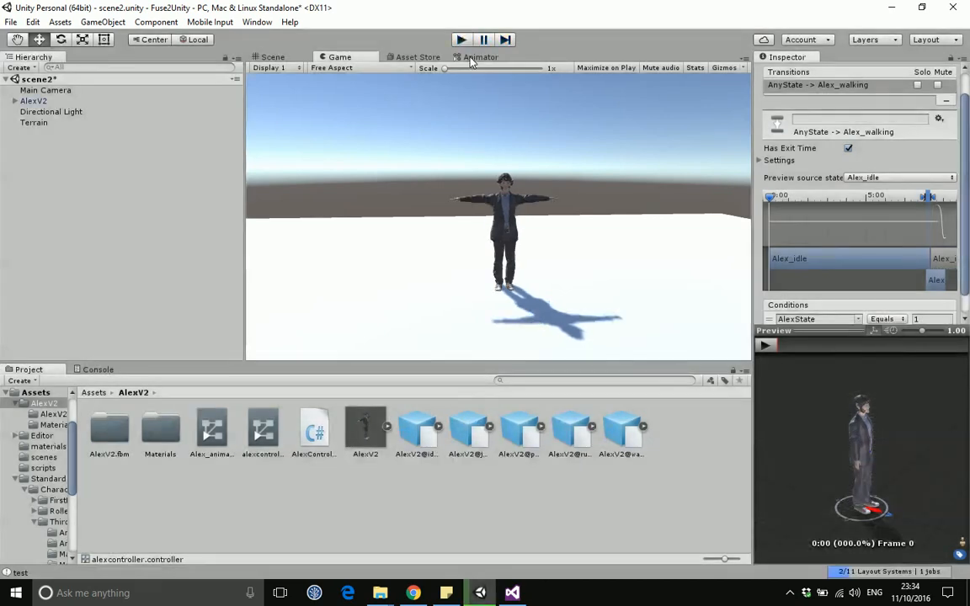
# Dock the Animator view beside the Scene view and widen it so both can be seen together.
pyautogui.click(476, 56)
pyautogui.moveTo(476, 56); pyautogui.dragTo(711, 155)
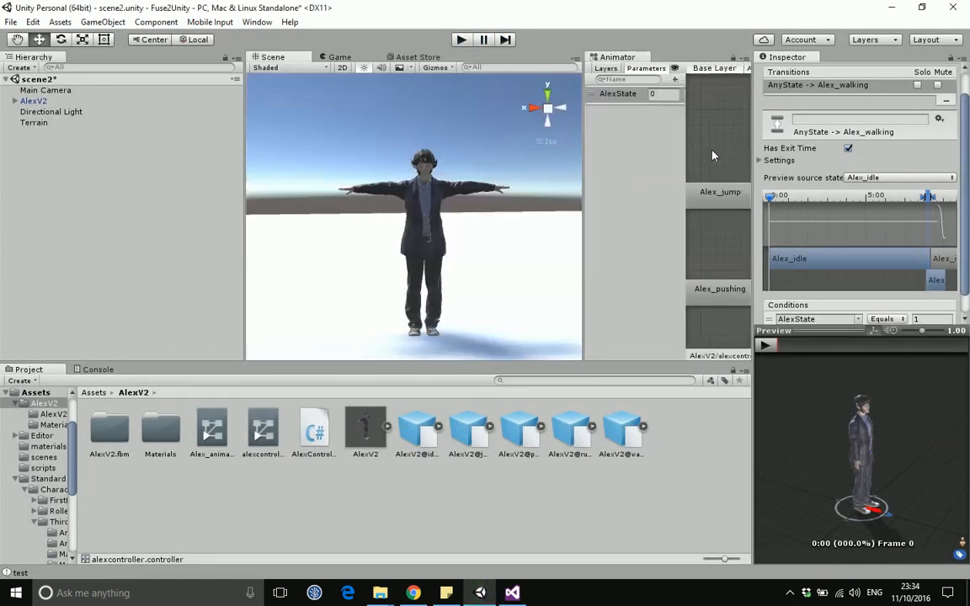
pyautogui.moveTo(585, 174); pyautogui.dragTo(380, 173)
# Select the Alex_idle state and run the scene to watch the state changes in the Animator graph, then stop it.
pyautogui.click(608, 243)
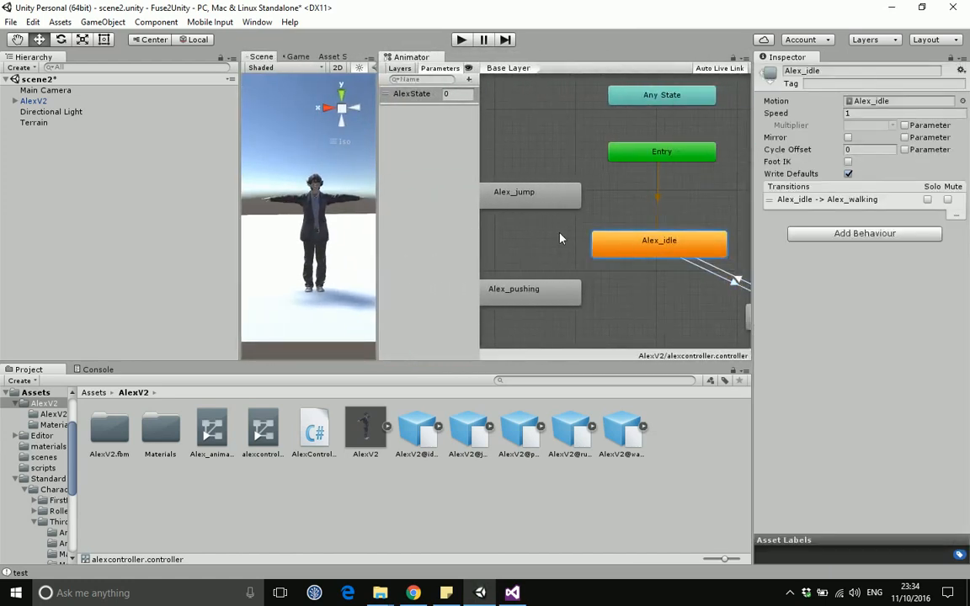
pyautogui.click(461, 40)
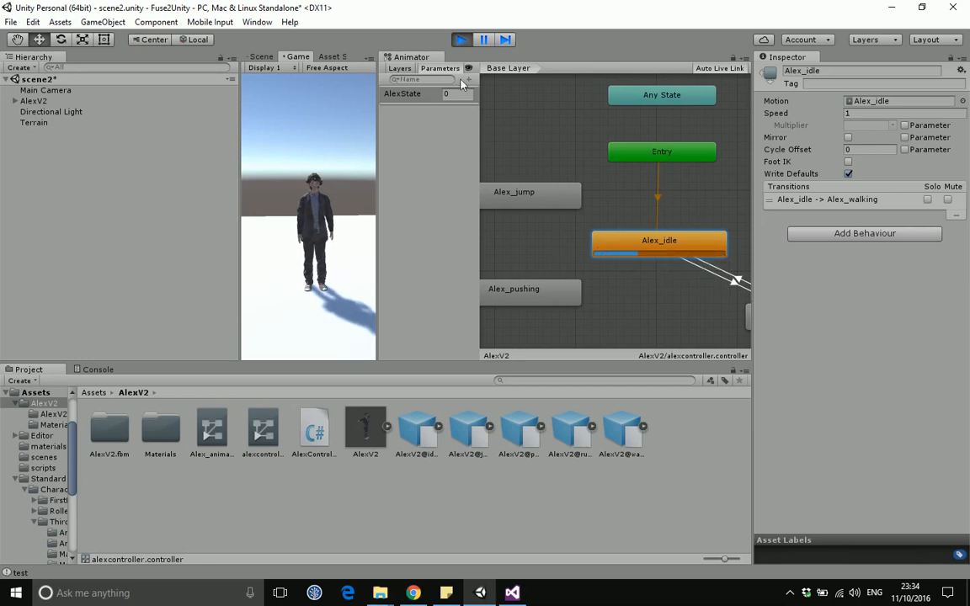
pyautogui.click(462, 39)
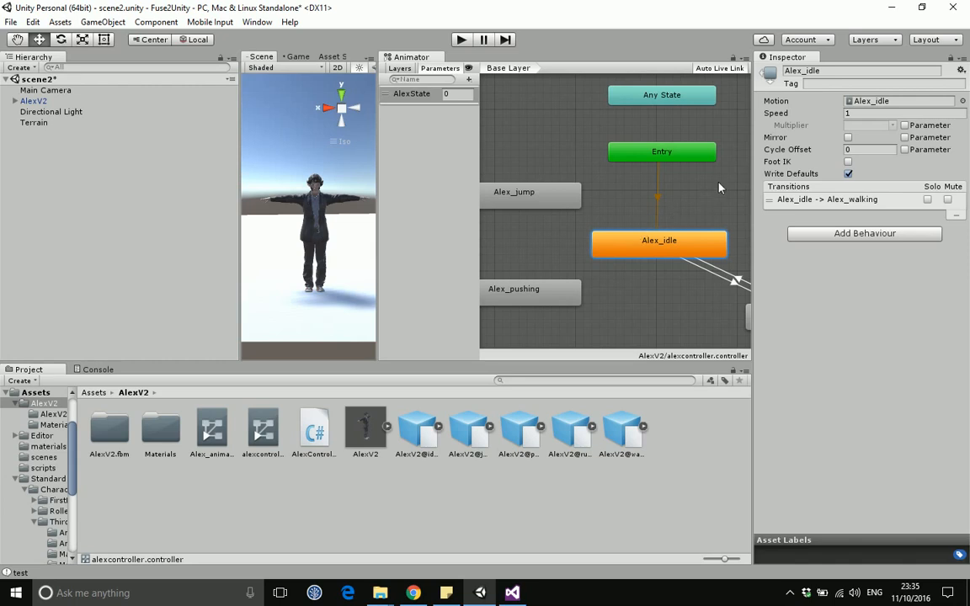
# Turn off Has Exit Time for the transition from Alex_idle to Alex_walking.
pyautogui.click(704, 267)
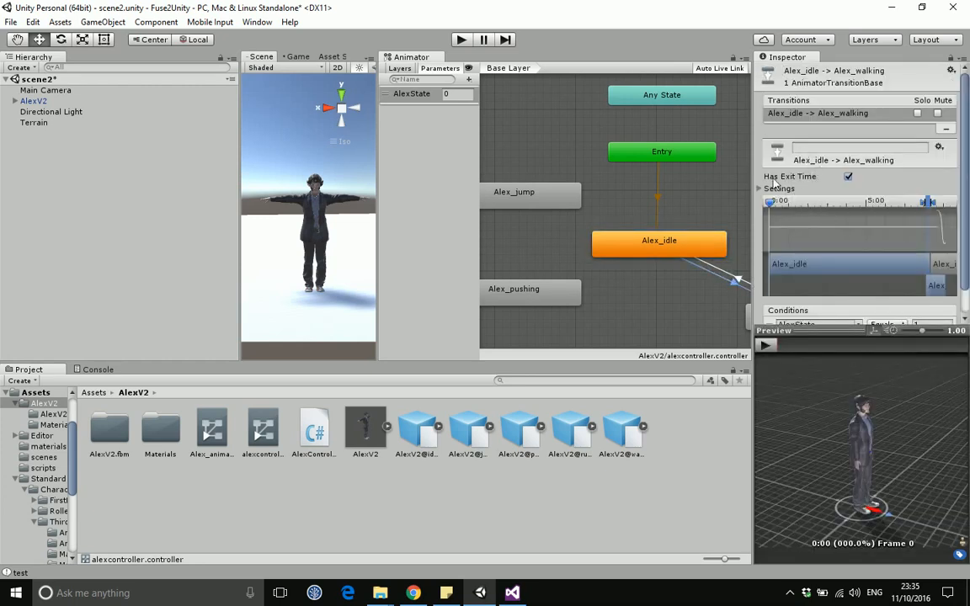
pyautogui.click(849, 178)
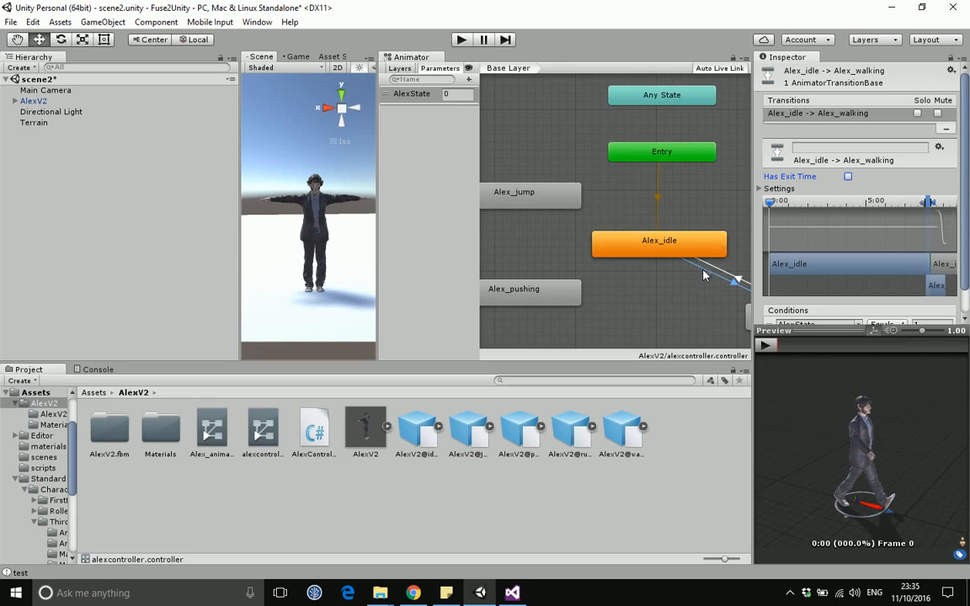
# Turn off Has Exit Time for the transition from Alex_walking back to Alex_idle.
pyautogui.click(748, 313)
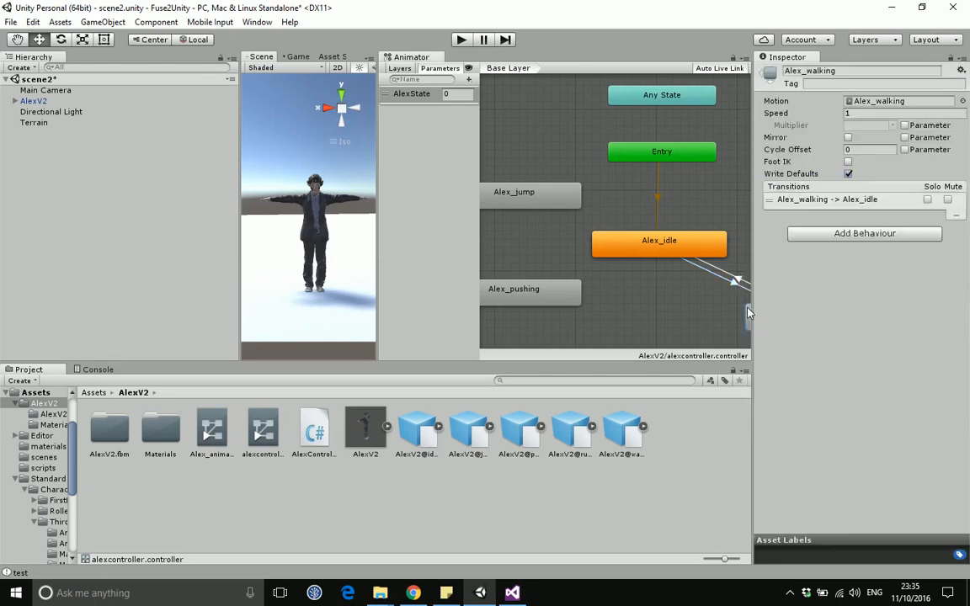
pyautogui.click(737, 282)
pyautogui.click(848, 177)
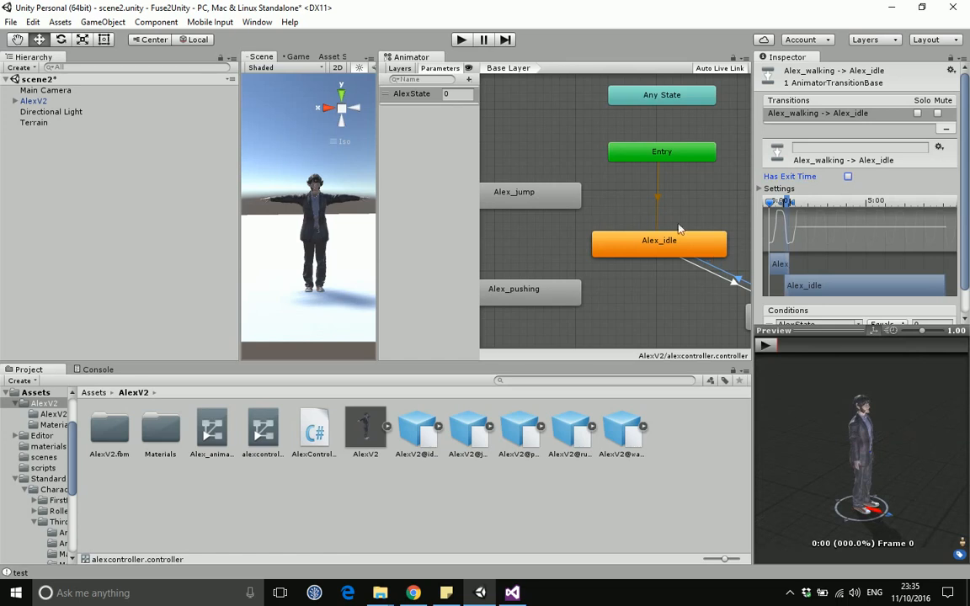
# Run the scene and walk the character forward to test the idle and walking transitions, then stop it.
pyautogui.click(462, 40)
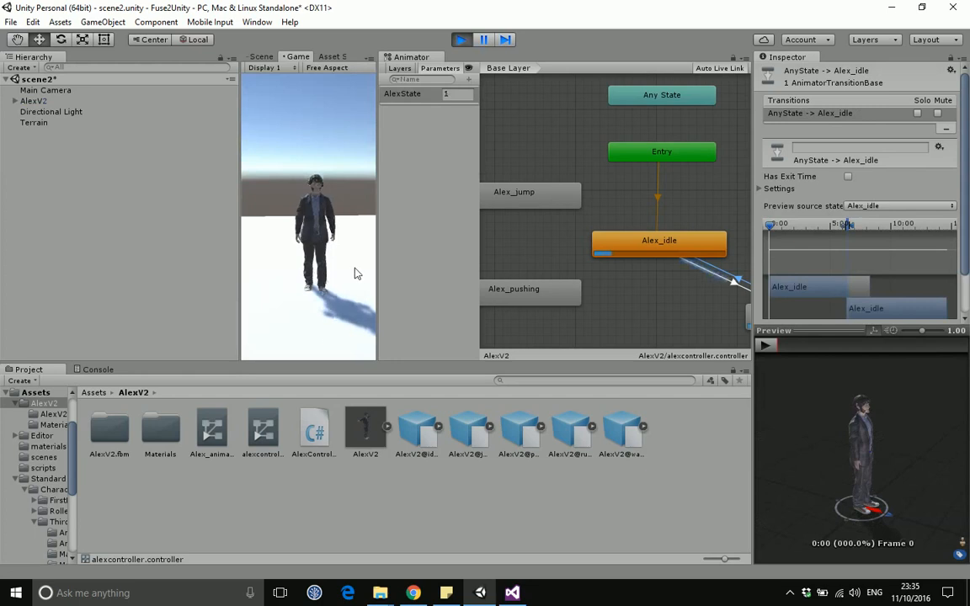
pyautogui.press('Up')
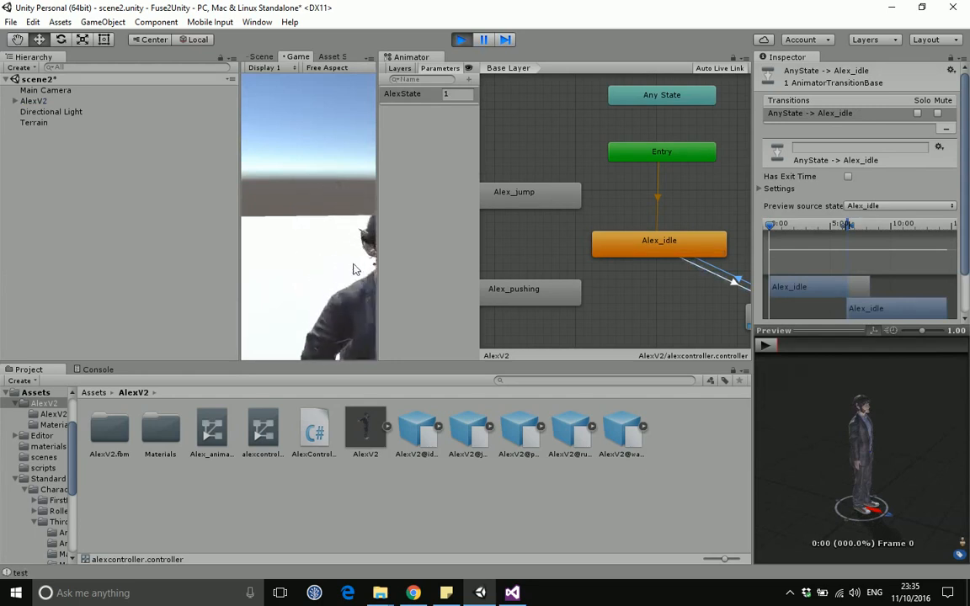
pyautogui.click(462, 40)
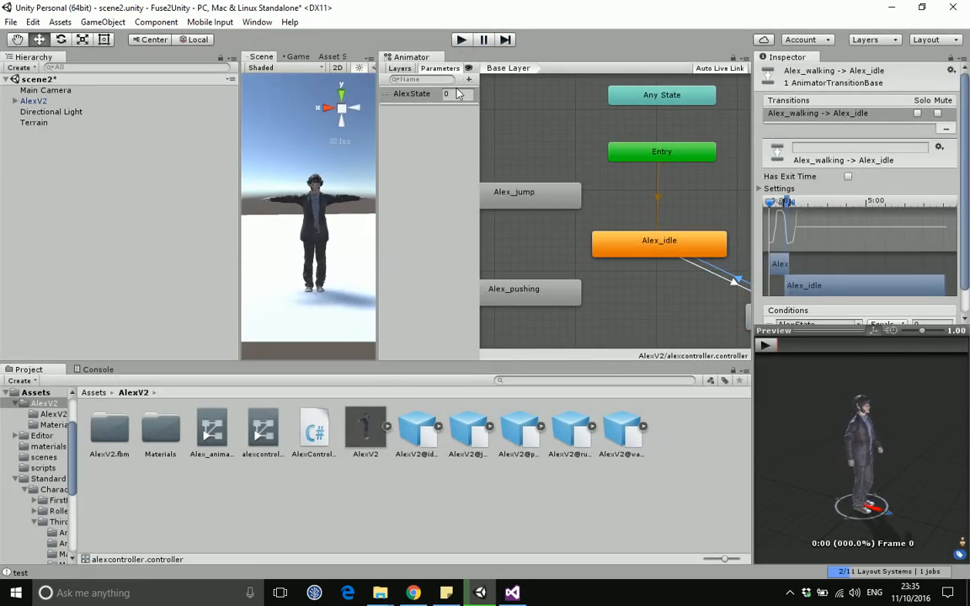
pyautogui.moveTo(691, 198); pyautogui.dragTo(622, 166, button='middle')
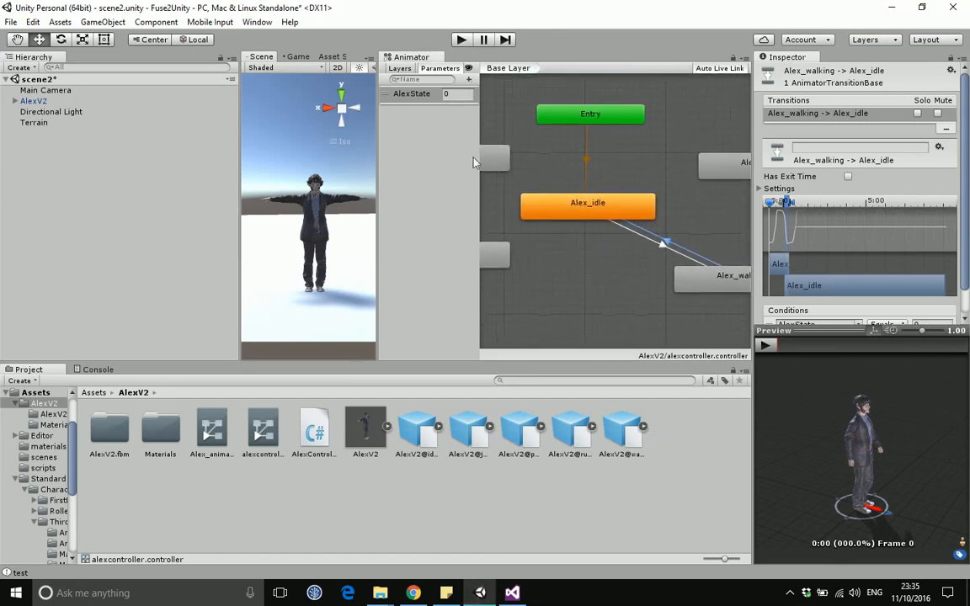
# Make the Main Camera a child of the AlexV2 object in the scene hierarchy.
pyautogui.click(42, 90)
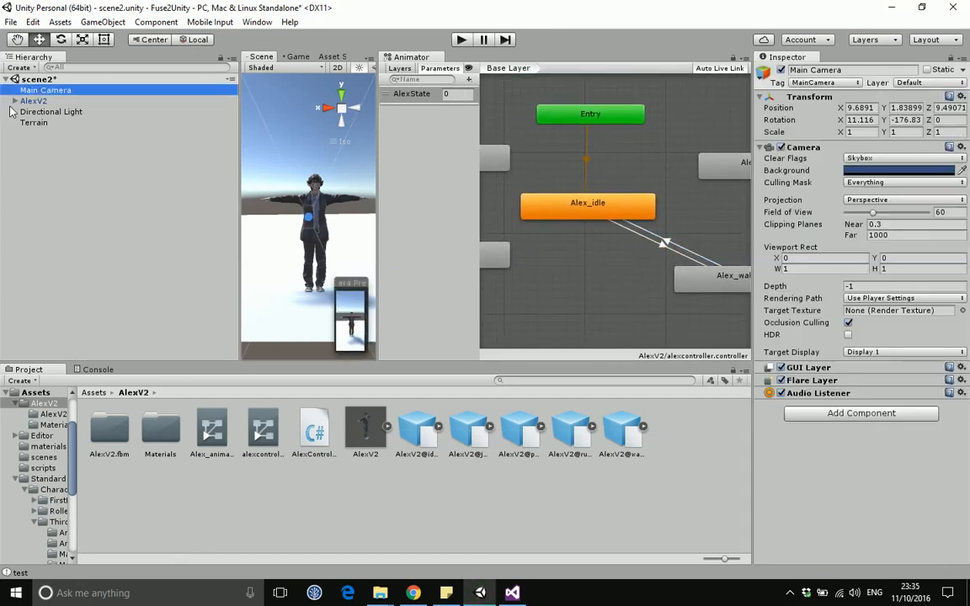
pyautogui.click(14, 100)
pyautogui.moveTo(27, 89); pyautogui.dragTo(35, 102)
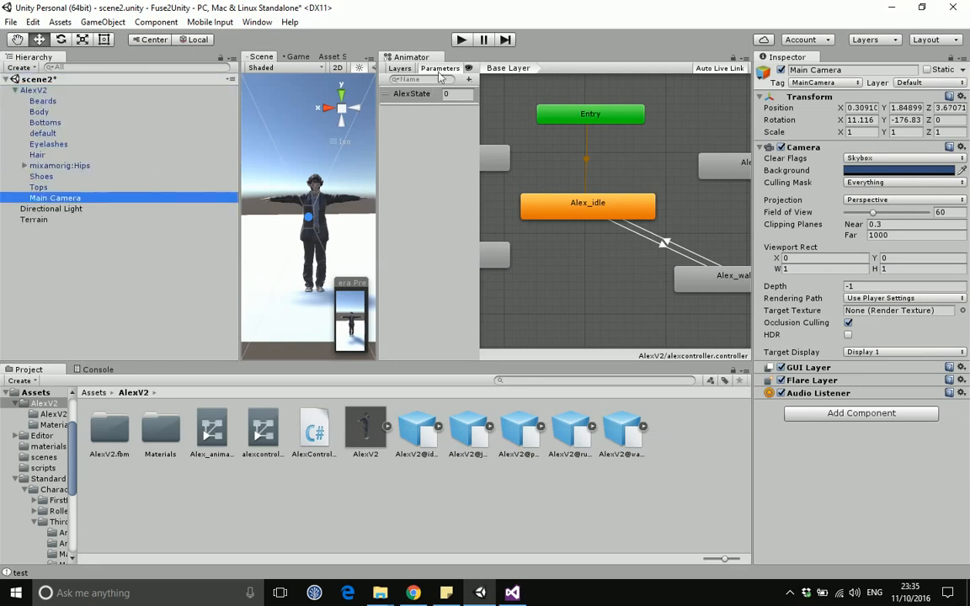
# Widen the scene and game view area beside the Animator, and run the scene briefly with the parented camera.
pyautogui.moveTo(378, 142); pyautogui.dragTo(570, 145)
pyautogui.click(461, 40)
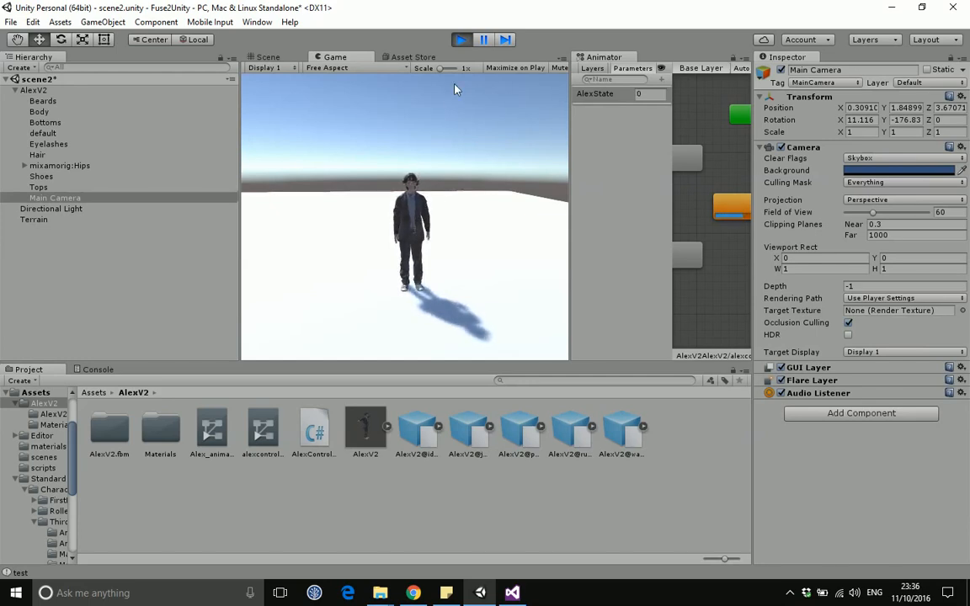
pyautogui.click(460, 40)
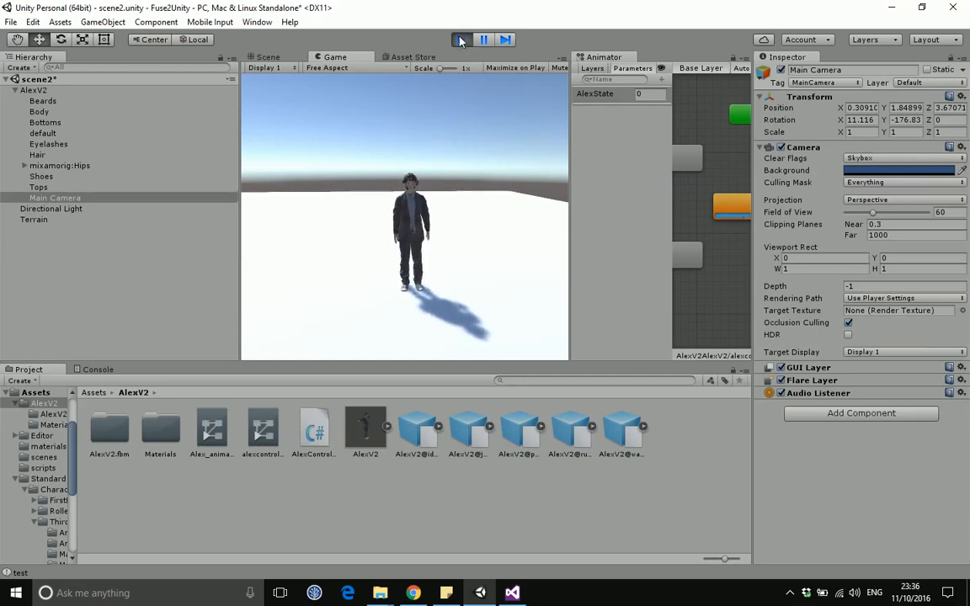